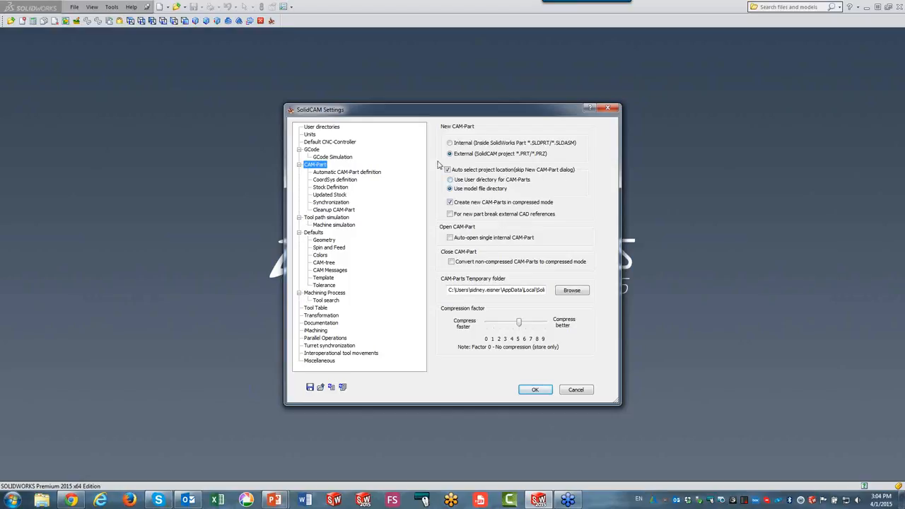
Open the Automatic CAM-Part definition settings and switch the stock and target definition options on and off.
{"action": "left_click", "coordinate": [330, 173]}
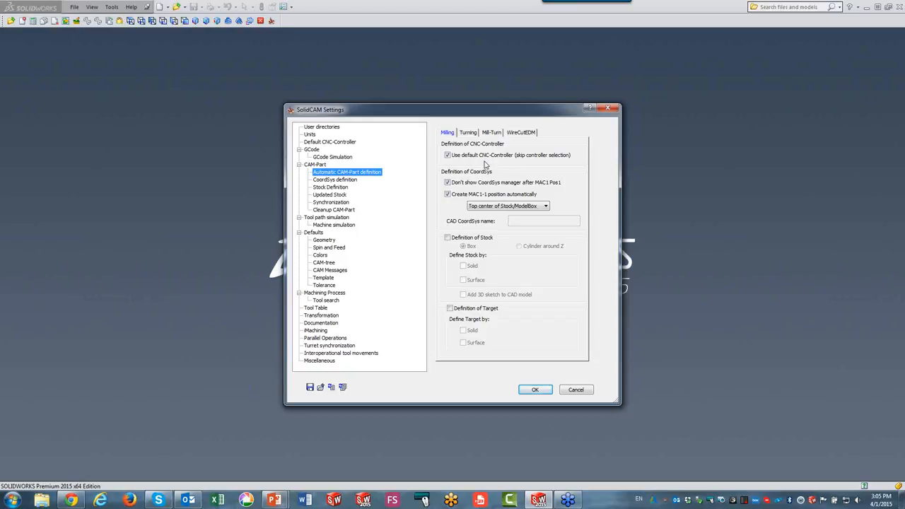
{"action": "left_click", "coordinate": [448, 239]}
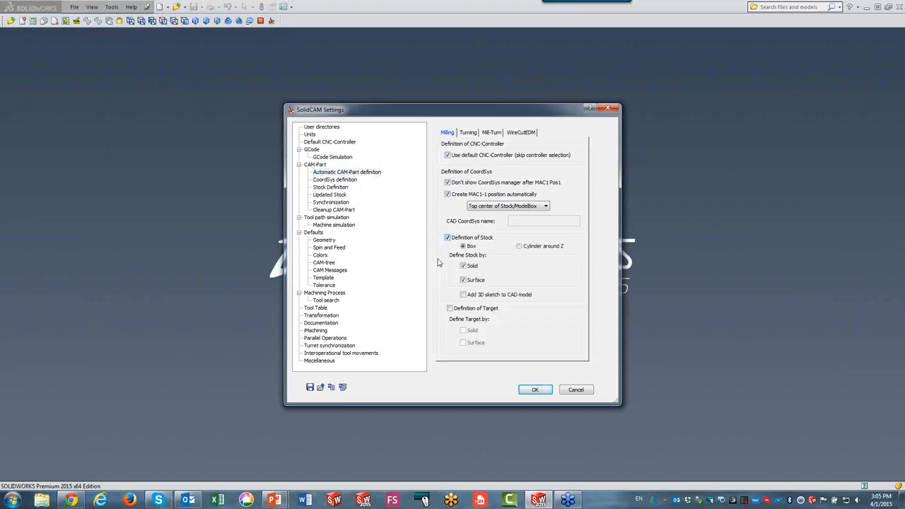
{"action": "left_click", "coordinate": [450, 309]}
{"action": "left_click", "coordinate": [449, 309]}
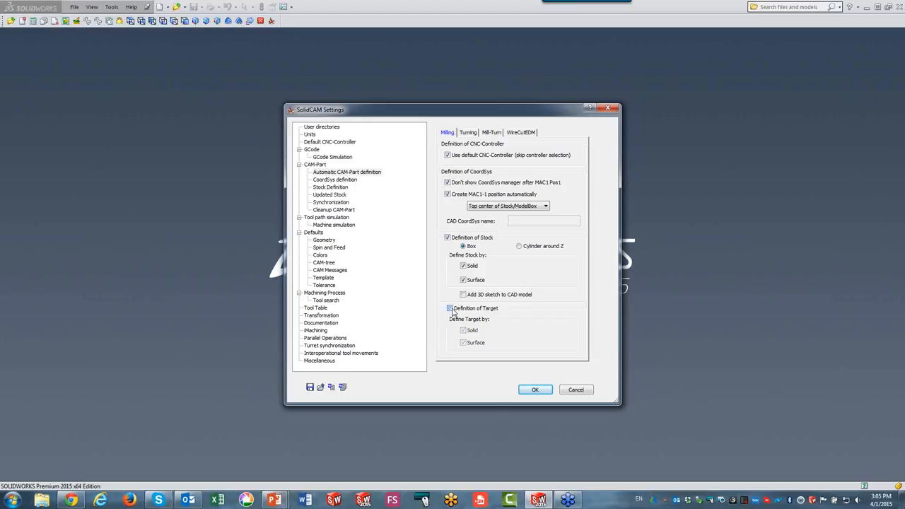
{"action": "left_click", "coordinate": [447, 237]}
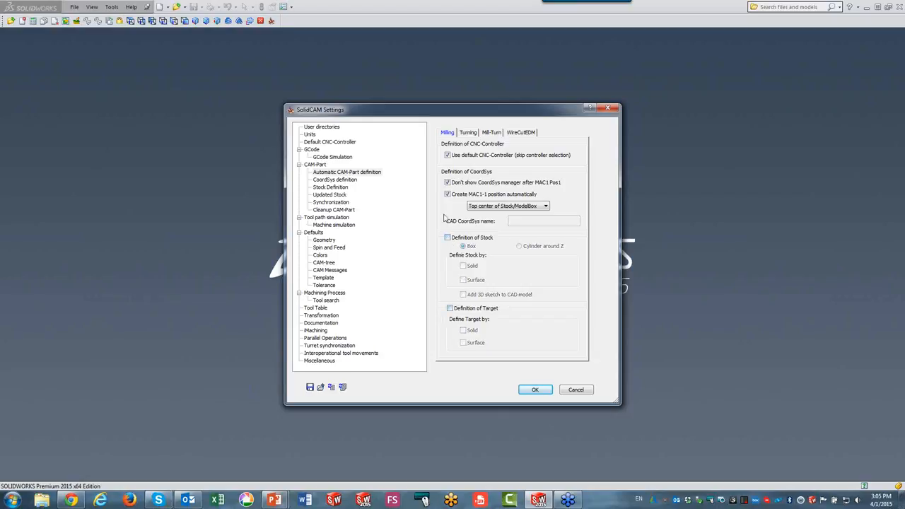
Turn off the default CNC-Controller, the CoordSys manager skip and automatic MAC1-1 position creation.
{"action": "left_click", "coordinate": [447, 155]}
{"action": "left_click", "coordinate": [447, 182]}
{"action": "left_click", "coordinate": [447, 196]}
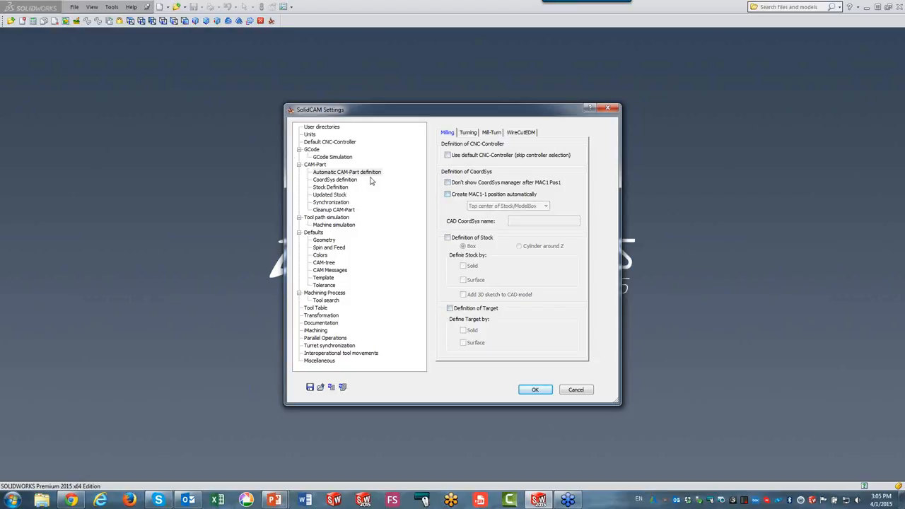
Turn off automatic project location selection for new CAM-Parts and apply the settings.
{"action": "left_click", "coordinate": [316, 165]}
{"action": "left_click", "coordinate": [446, 170]}
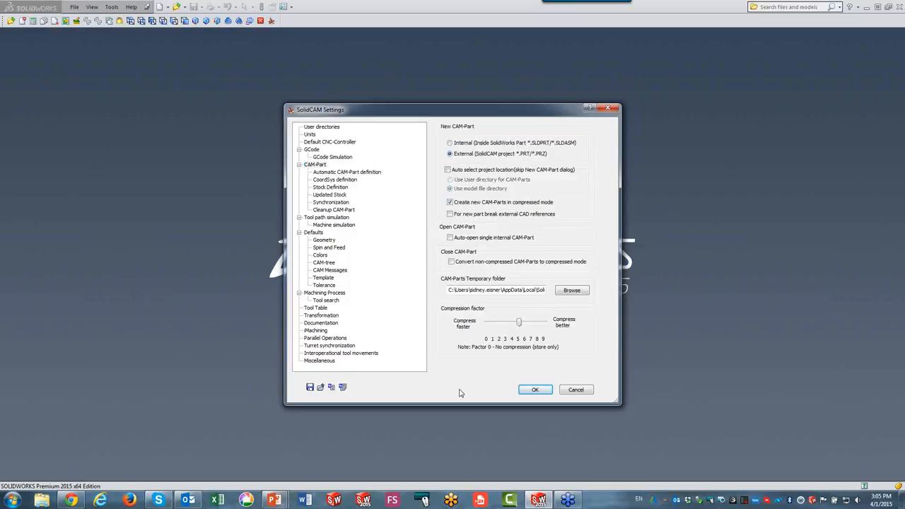
{"action": "left_click", "coordinate": [535, 391]}
Open the recent part Quick Start.SLDPRT.
{"action": "left_click", "coordinate": [92, 7]}
{"action": "left_click", "coordinate": [74, 7]}
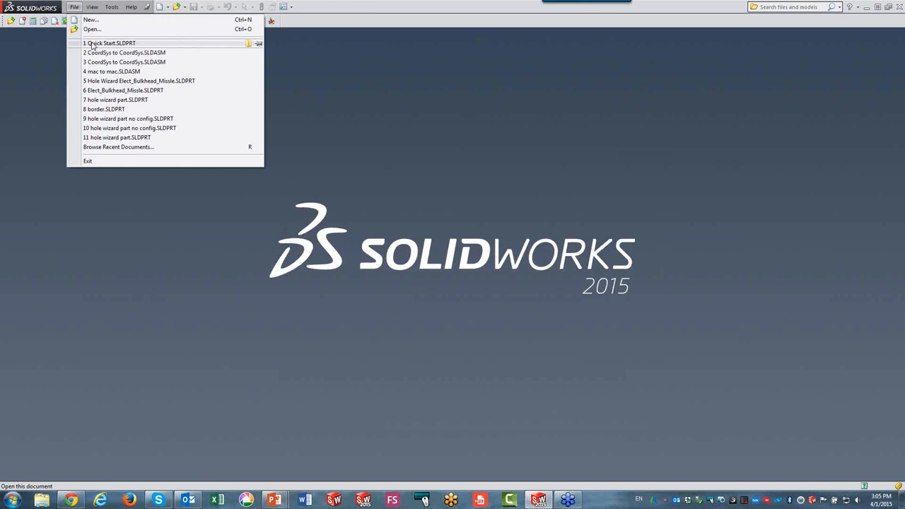
{"action": "left_click", "coordinate": [94, 42]}
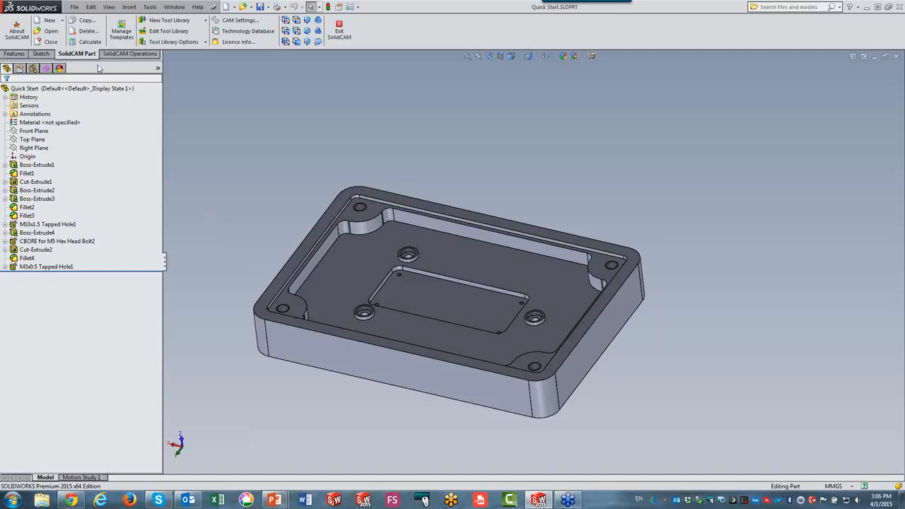
Create a new Milling CAM-Part, accepting the default Quick Start name, directory and metric units.
{"action": "left_click", "coordinate": [49, 23]}
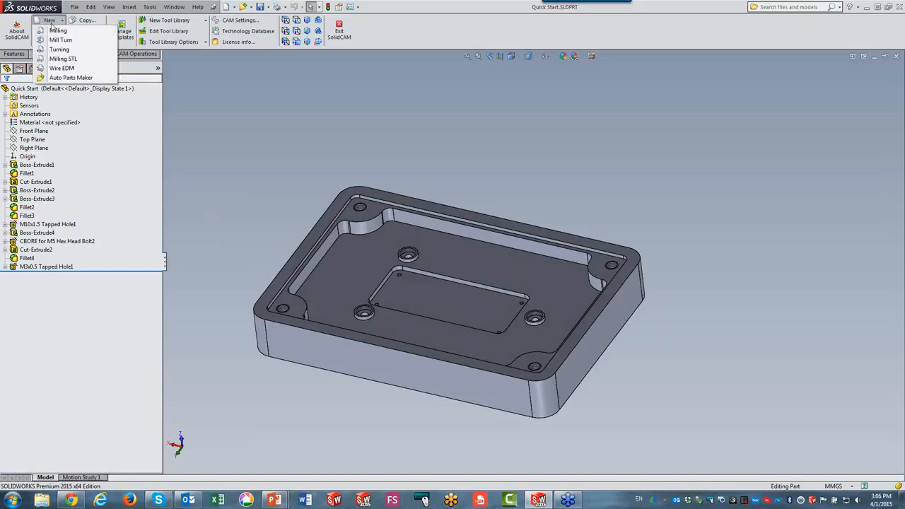
{"action": "left_click", "coordinate": [57, 30]}
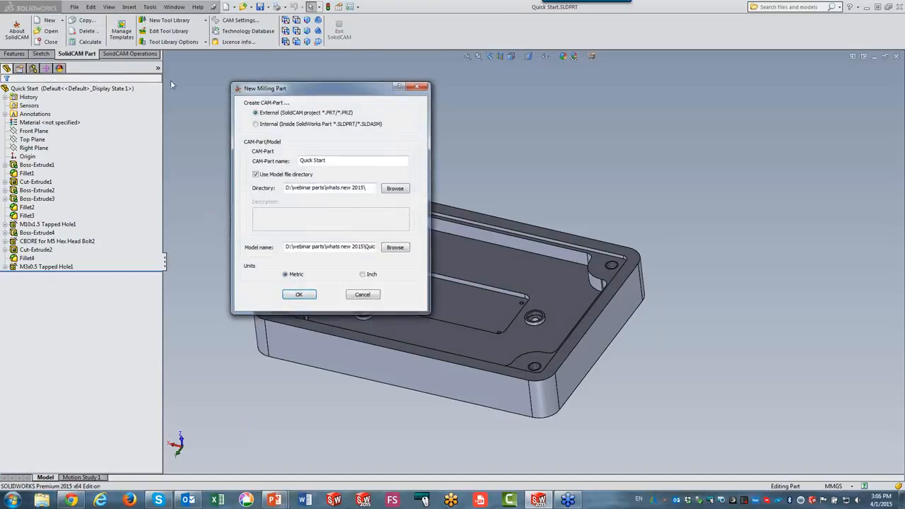
{"action": "left_click_drag", "start_coordinate": [324, 89], "coordinate": [517, 80]}
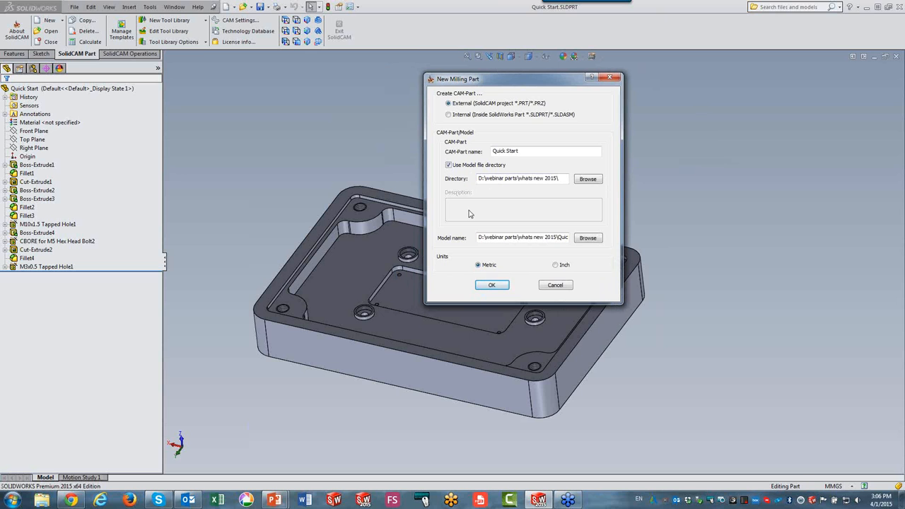
{"action": "left_click", "coordinate": [493, 287]}
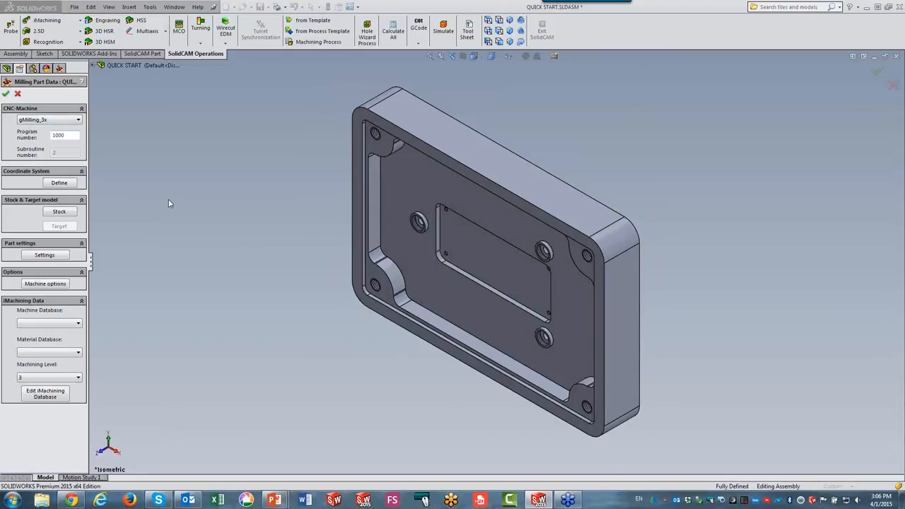
Define the coordinate system by picking the pocket floor face with the origin at the top center of the model box.
{"action": "left_click", "coordinate": [60, 183]}
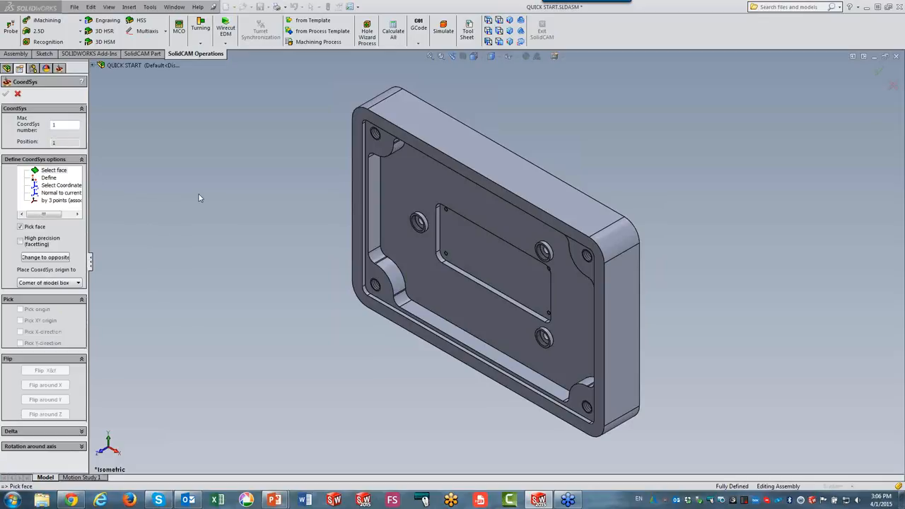
{"action": "left_click", "coordinate": [29, 283]}
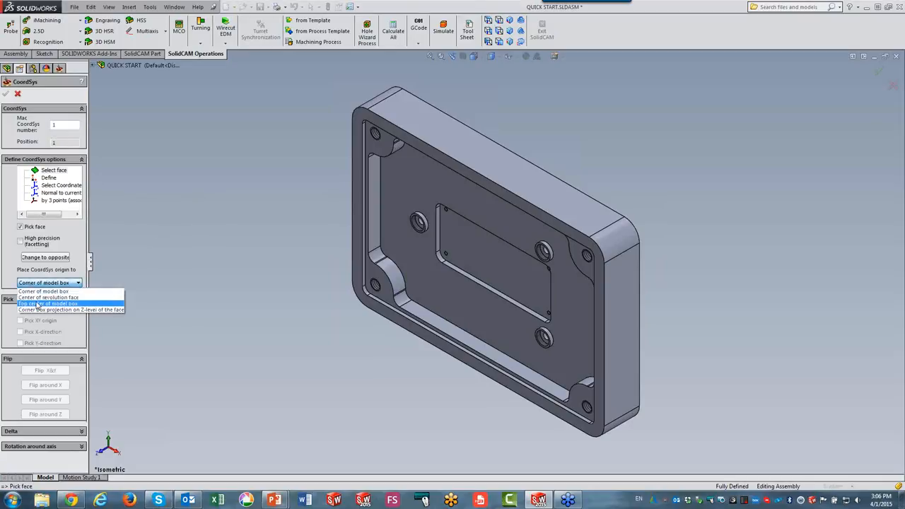
{"action": "left_click", "coordinate": [36, 304]}
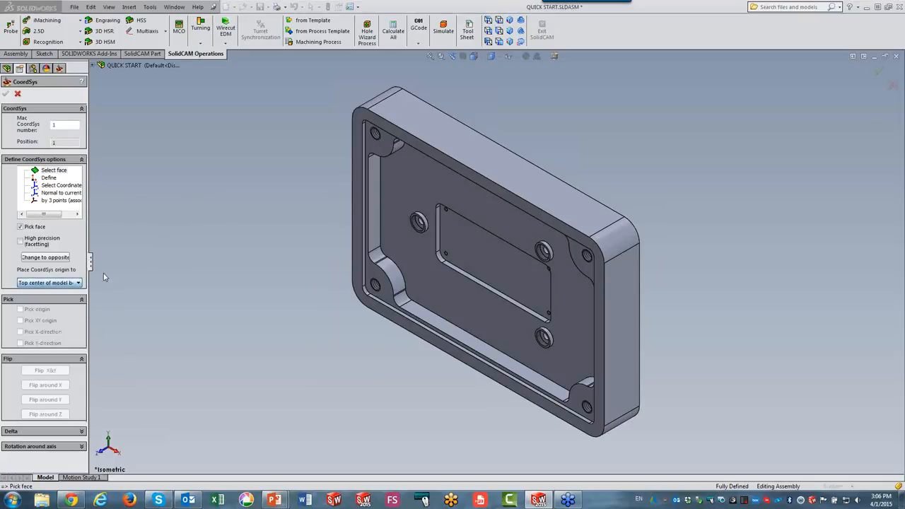
{"action": "left_click", "coordinate": [468, 258]}
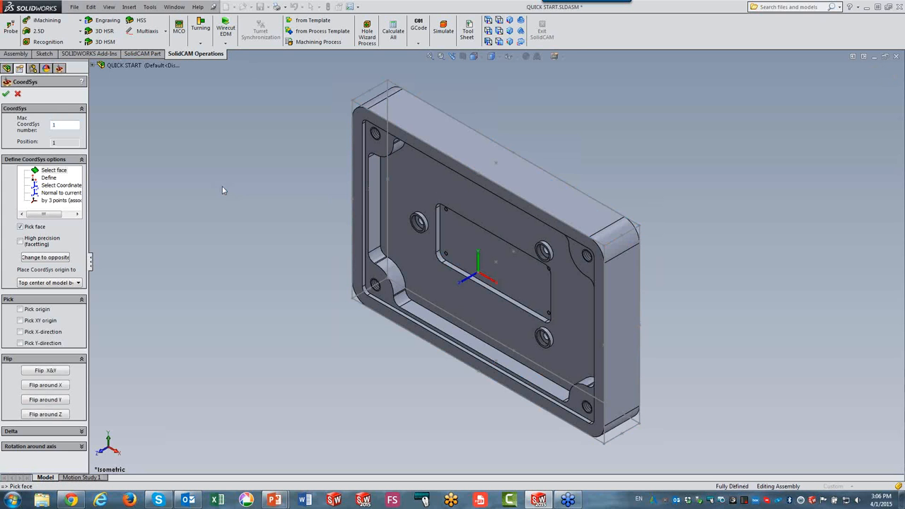
{"action": "left_click", "coordinate": [6, 94]}
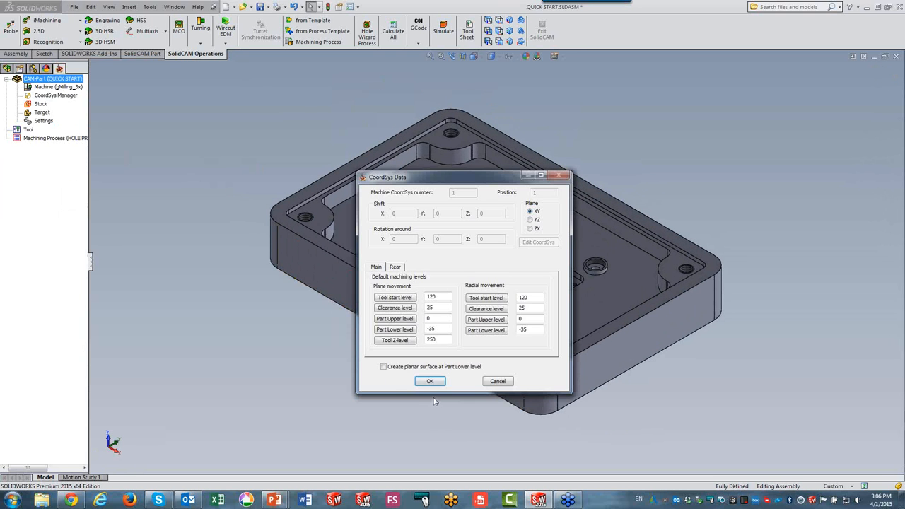
{"action": "left_click", "coordinate": [430, 382]}
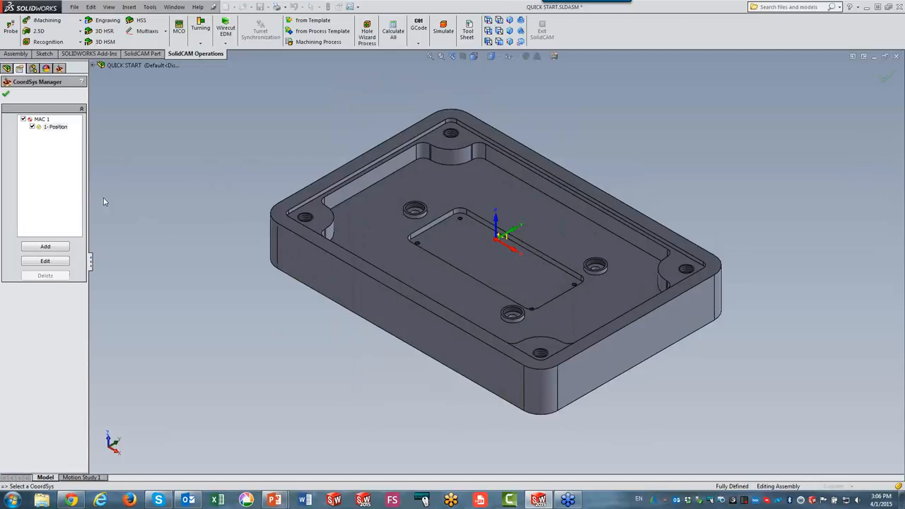
{"action": "left_click", "coordinate": [6, 94]}
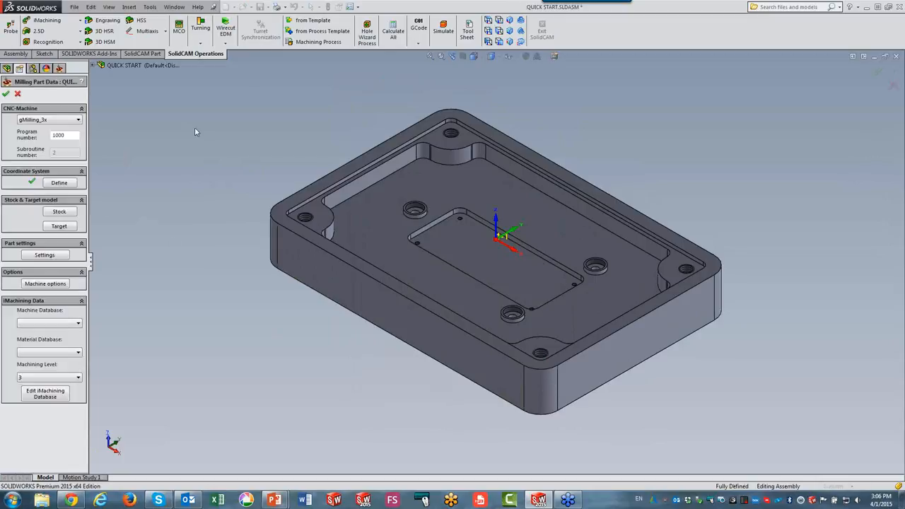
Define the stock as a box around the part solid.
{"action": "left_click", "coordinate": [59, 213]}
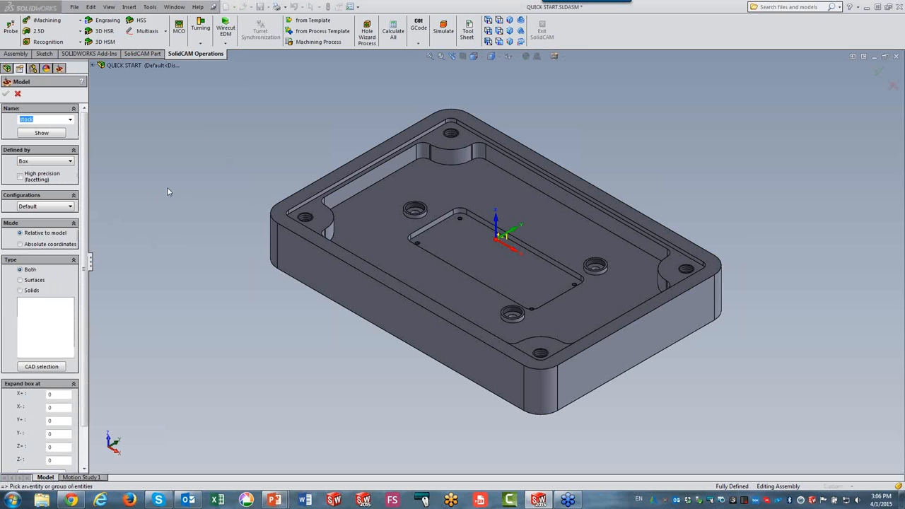
{"action": "left_click", "coordinate": [388, 227]}
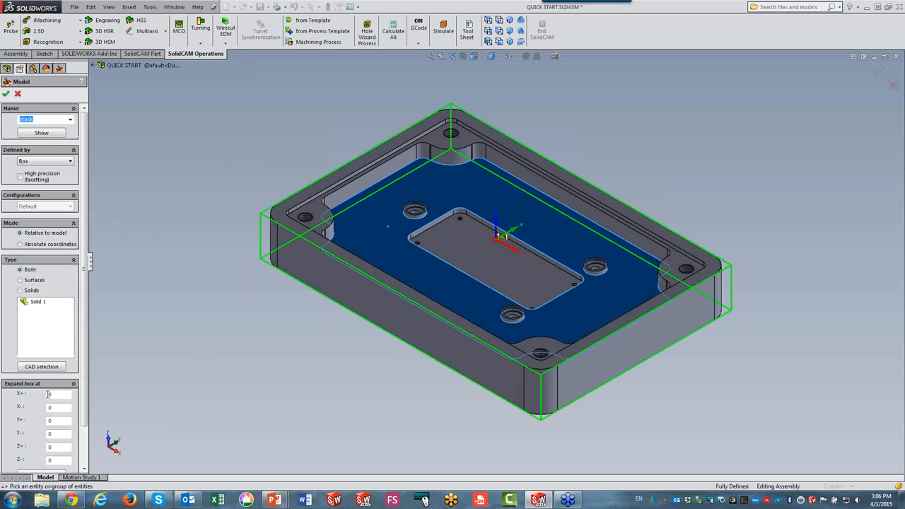
{"action": "left_click", "coordinate": [6, 93]}
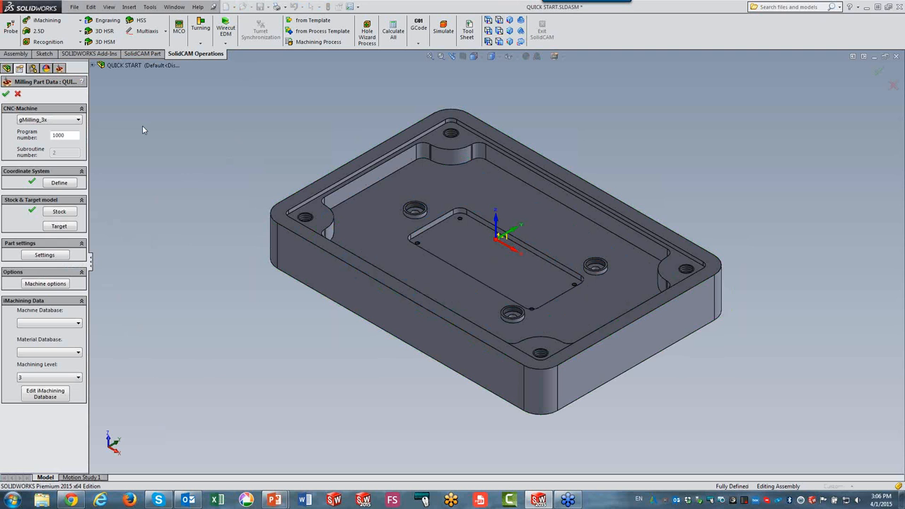
Define the target model as the part solid and confirm the milling part data.
{"action": "left_click", "coordinate": [60, 227]}
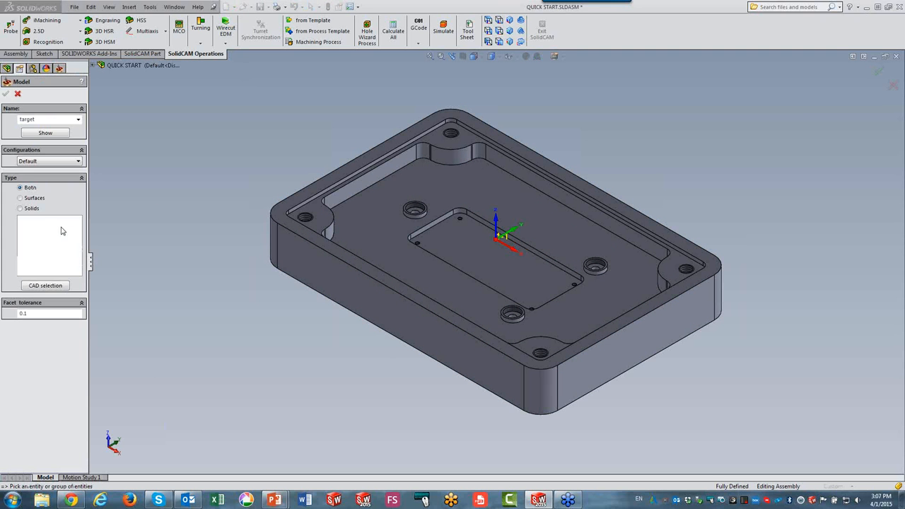
{"action": "left_click", "coordinate": [384, 245]}
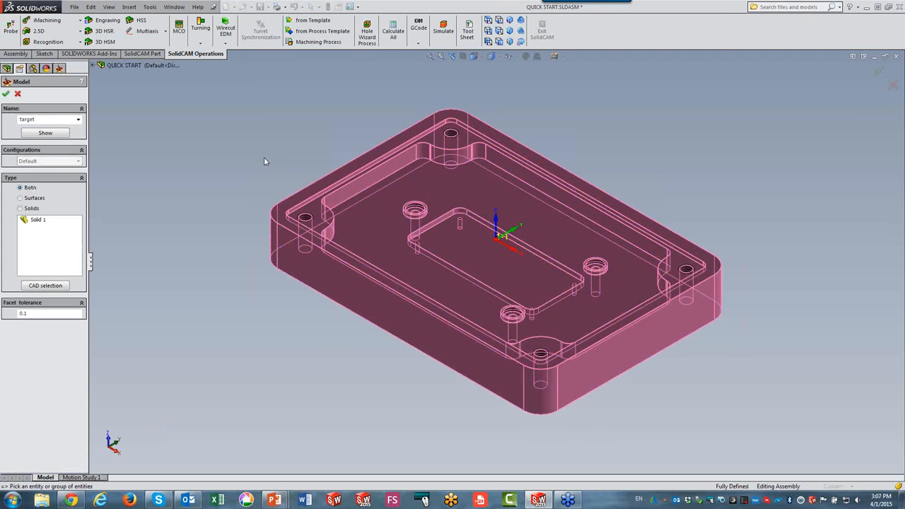
{"action": "left_click", "coordinate": [6, 93]}
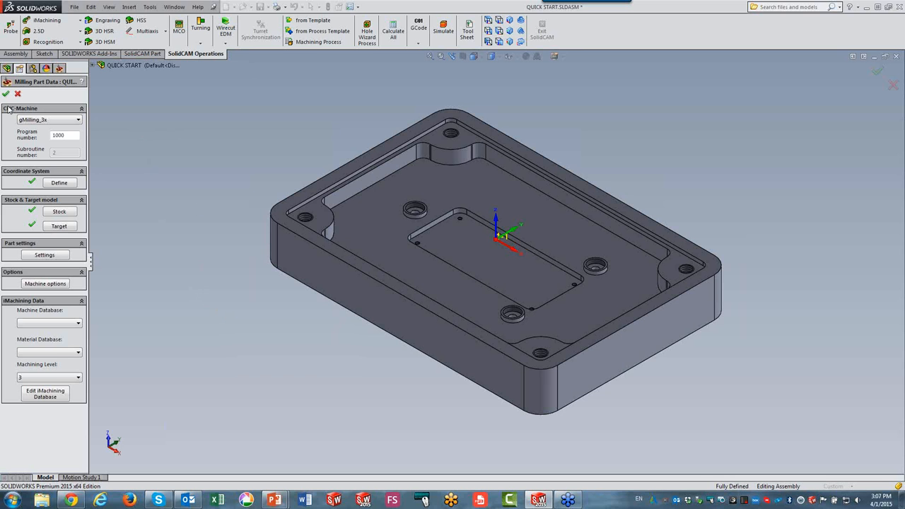
{"action": "left_click", "coordinate": [5, 94]}
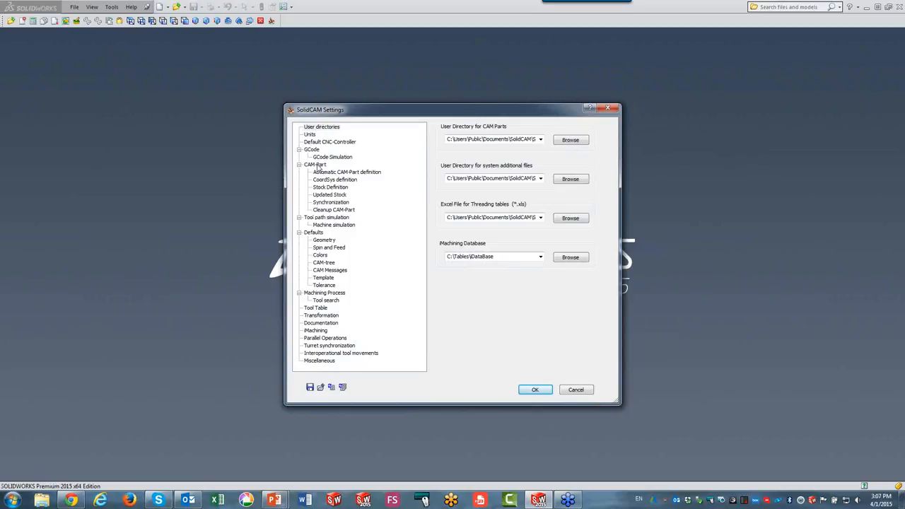
Turn automatic project location selection for new CAM-Parts back on.
{"action": "left_click", "coordinate": [320, 166]}
{"action": "left_click", "coordinate": [447, 170]}
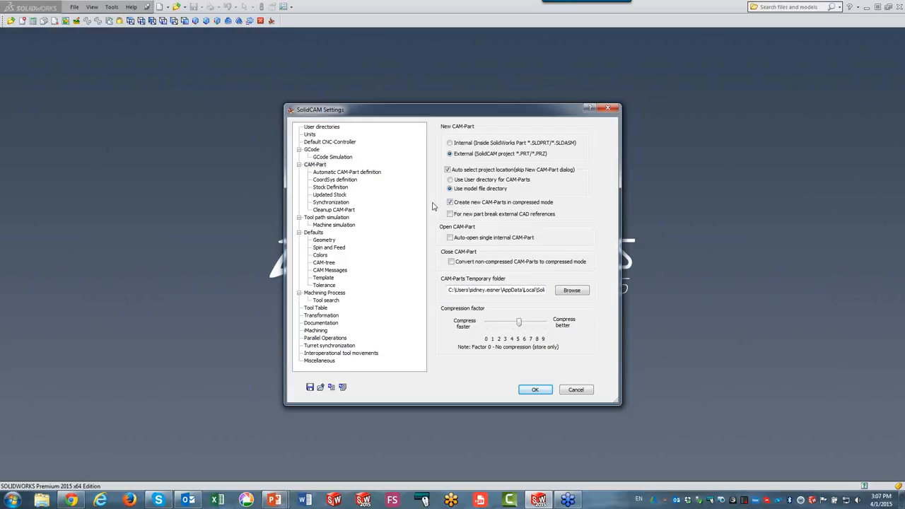
Enable all Automatic CAM-Part definition options: default CNC-Controller, CoordSys manager skip, MAC1-1 creation, stock and target definition.
{"action": "left_click", "coordinate": [360, 173]}
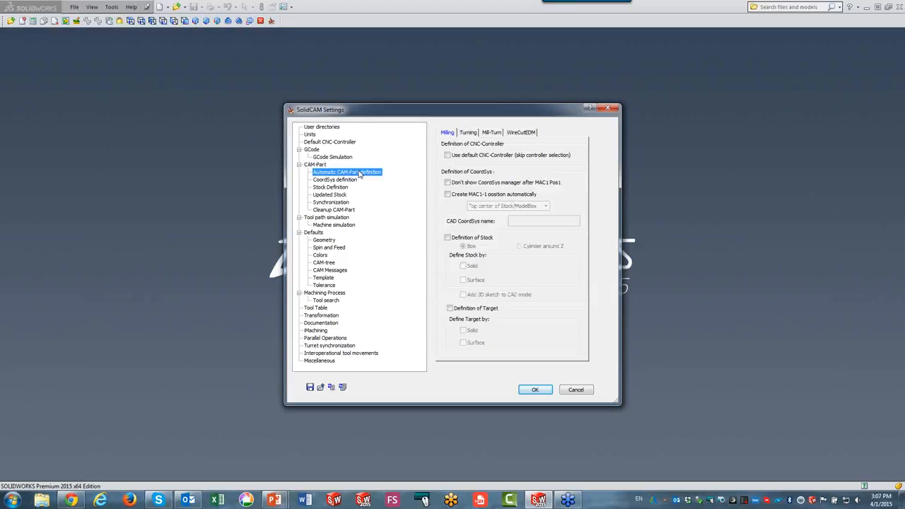
{"action": "left_click", "coordinate": [449, 157]}
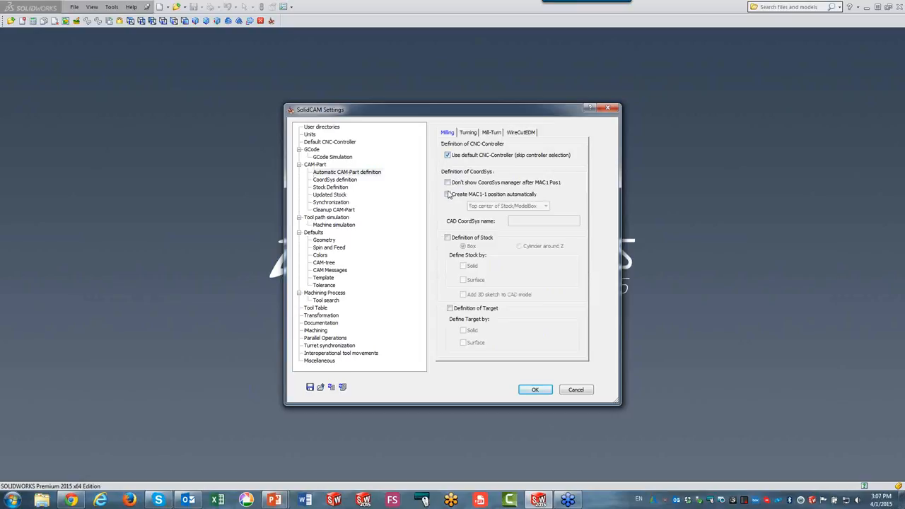
{"action": "left_click", "coordinate": [447, 182]}
{"action": "left_click", "coordinate": [447, 193]}
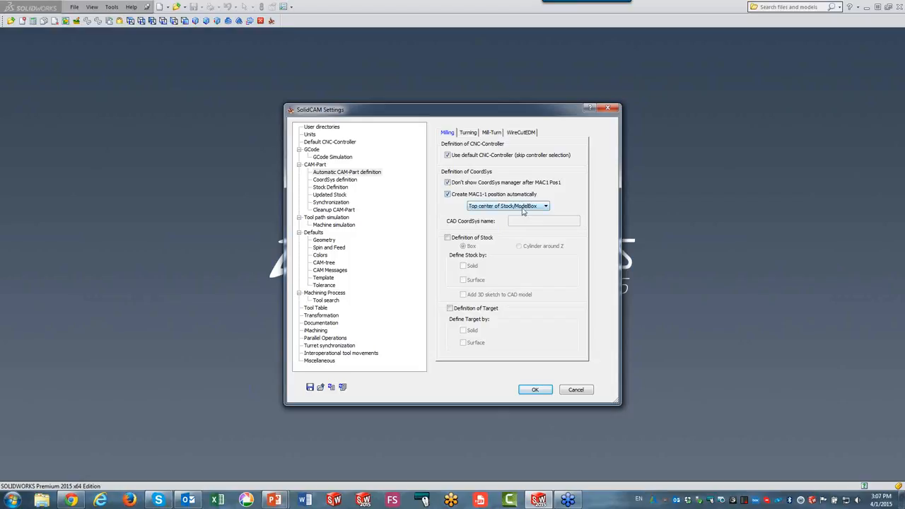
{"action": "left_click", "coordinate": [448, 238]}
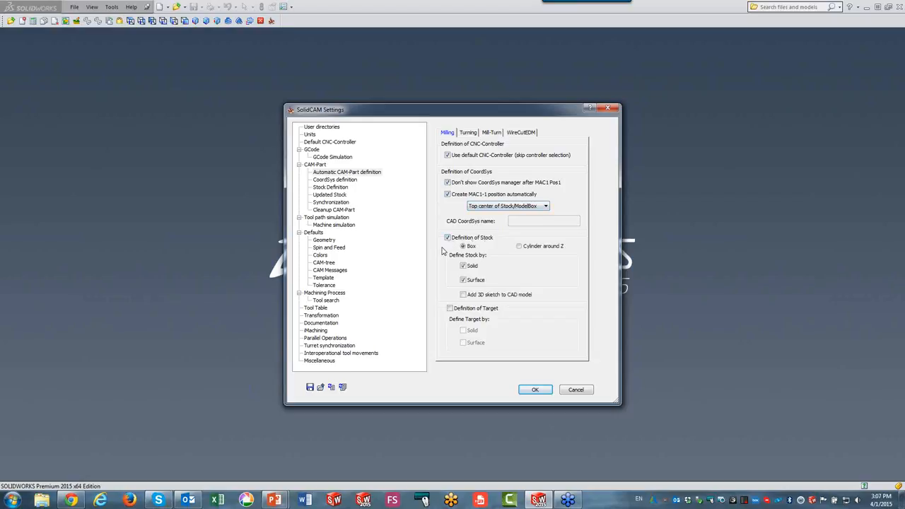
{"action": "left_click", "coordinate": [450, 309]}
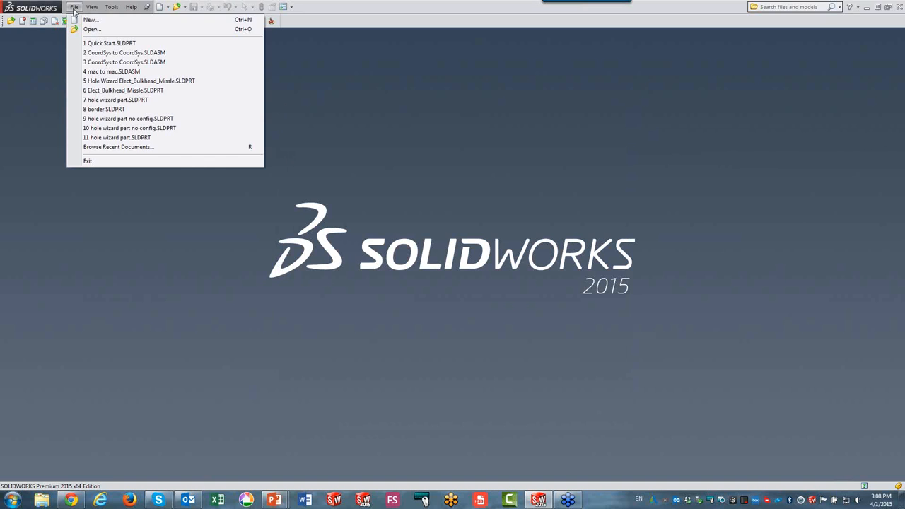
Reopen Quick Start.SLDPRT and create a new Milling CAM-Part with the automatic definition.
{"action": "left_click", "coordinate": [110, 43]}
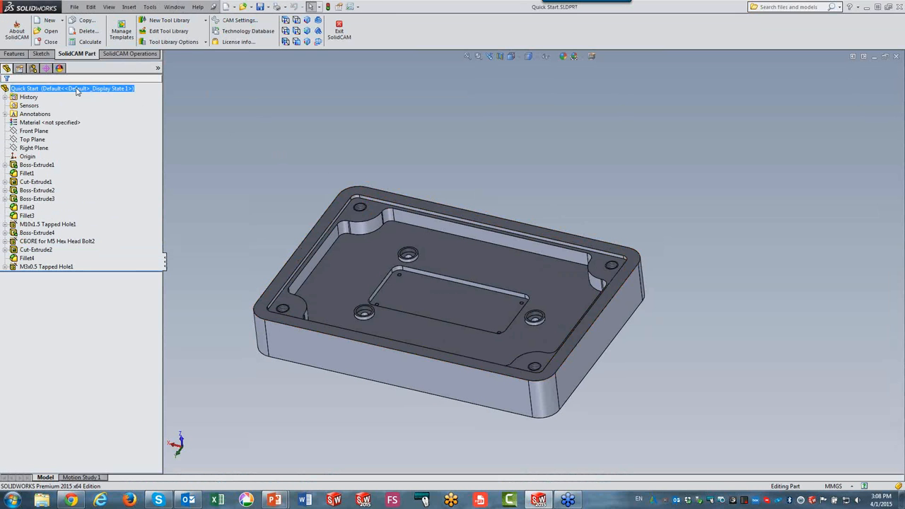
{"action": "left_click", "coordinate": [50, 21]}
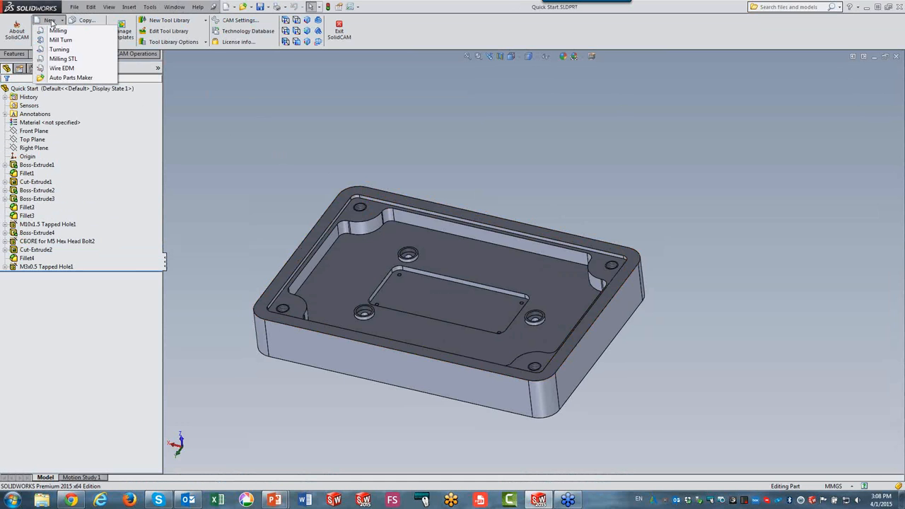
{"action": "left_click", "coordinate": [58, 32]}
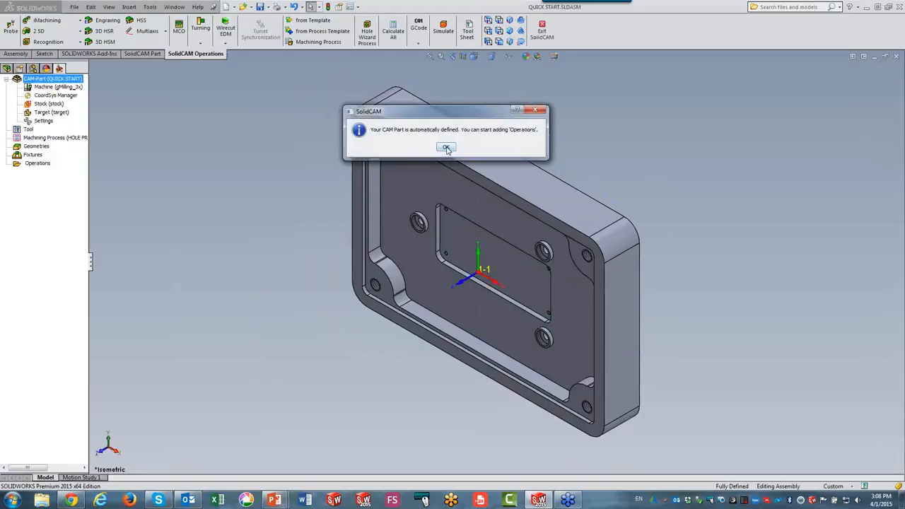
Acknowledge the automatic CAM-Part definition, widen the tree, and review the CAM-Part's Template settings before cancelling.
{"action": "left_click", "coordinate": [446, 148]}
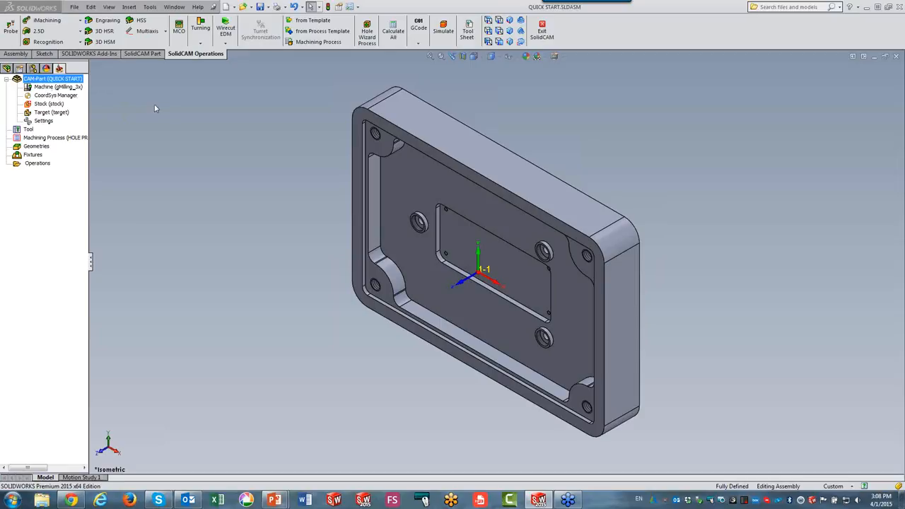
{"action": "left_click_drag", "start_coordinate": [90, 114], "coordinate": [247, 118]}
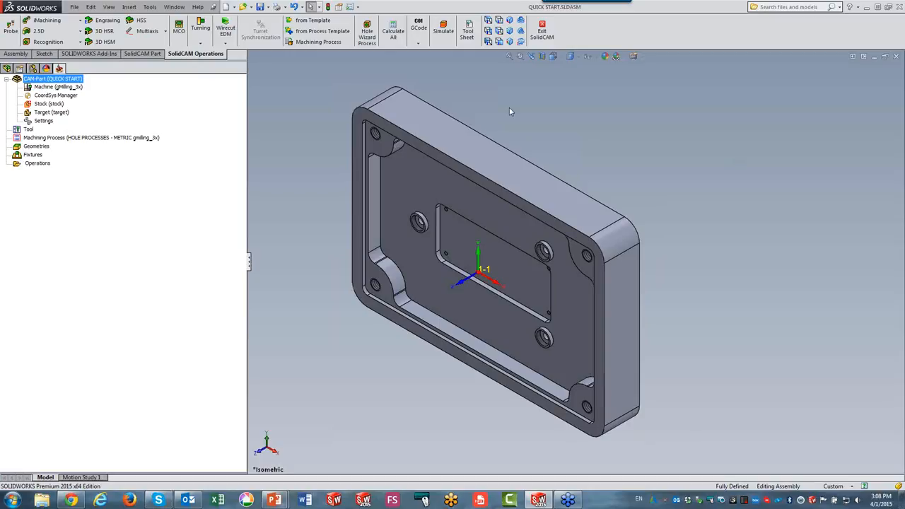
{"action": "left_click", "coordinate": [521, 19]}
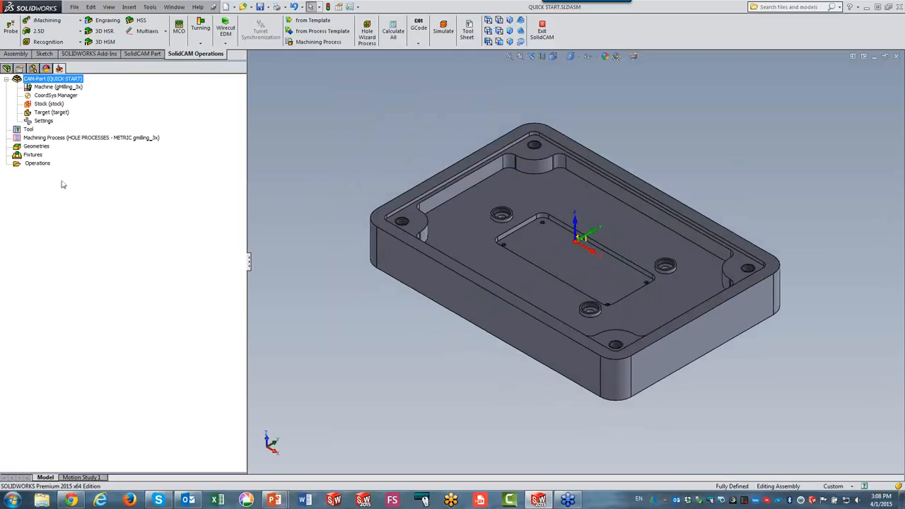
{"action": "double_click", "coordinate": [41, 122]}
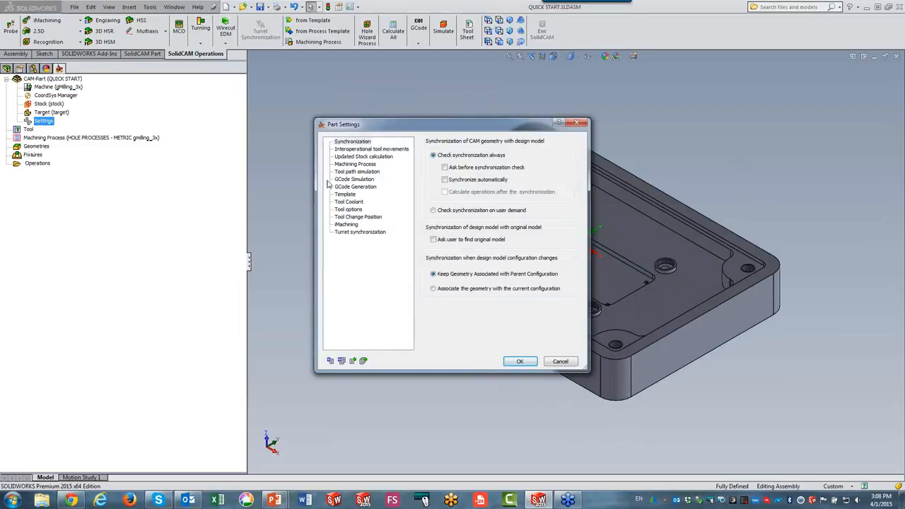
{"action": "left_click", "coordinate": [340, 194]}
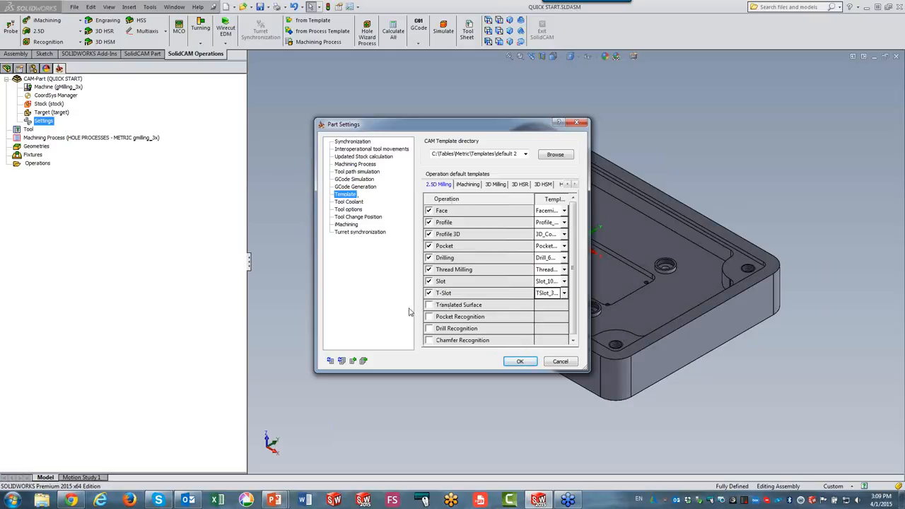
{"action": "left_click", "coordinate": [561, 362]}
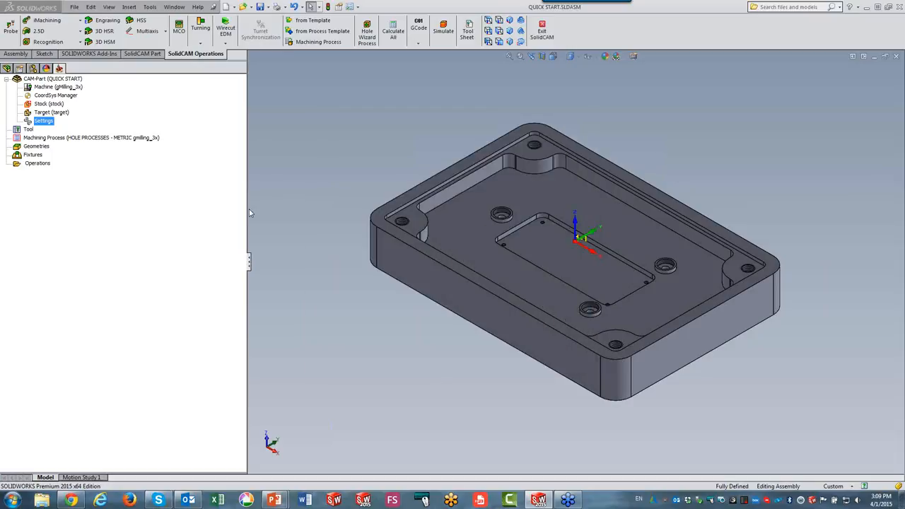
Add a 2.5D Face milling operation and define its geometry from the target model.
{"action": "left_click", "coordinate": [44, 32]}
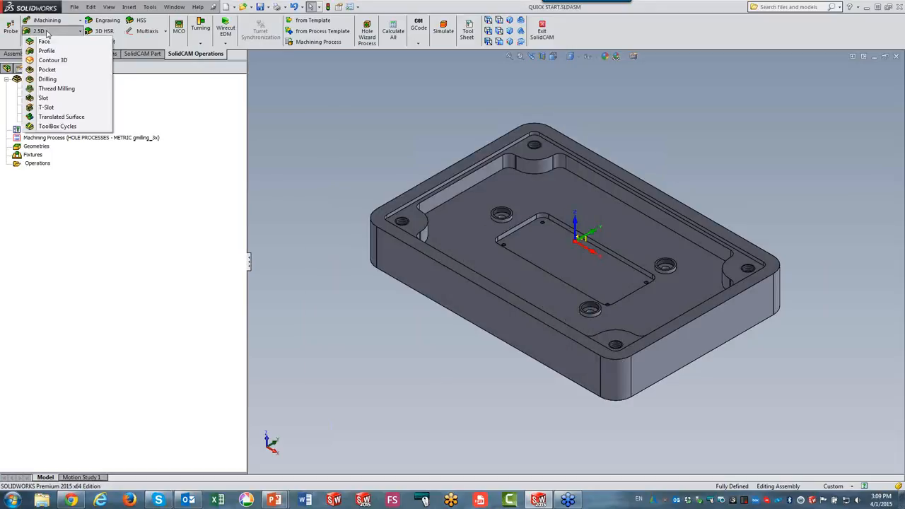
{"action": "left_click", "coordinate": [44, 42]}
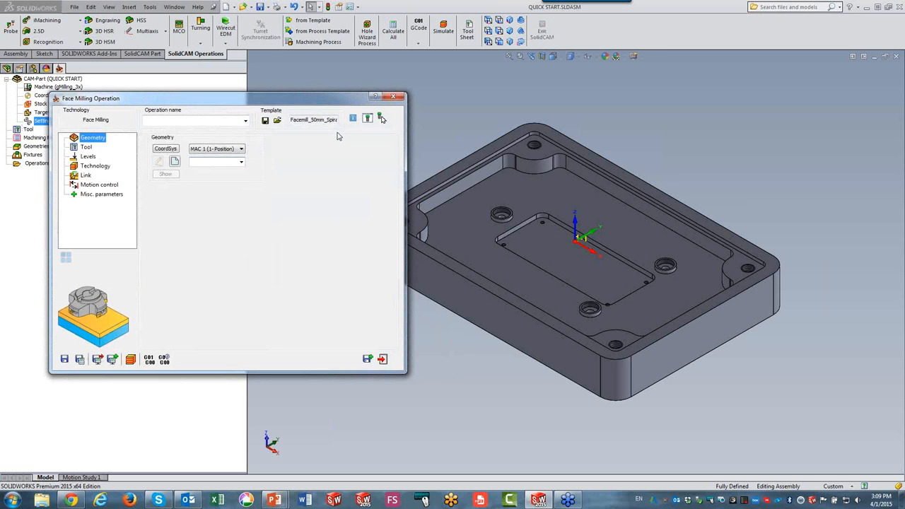
{"action": "left_click", "coordinate": [175, 162]}
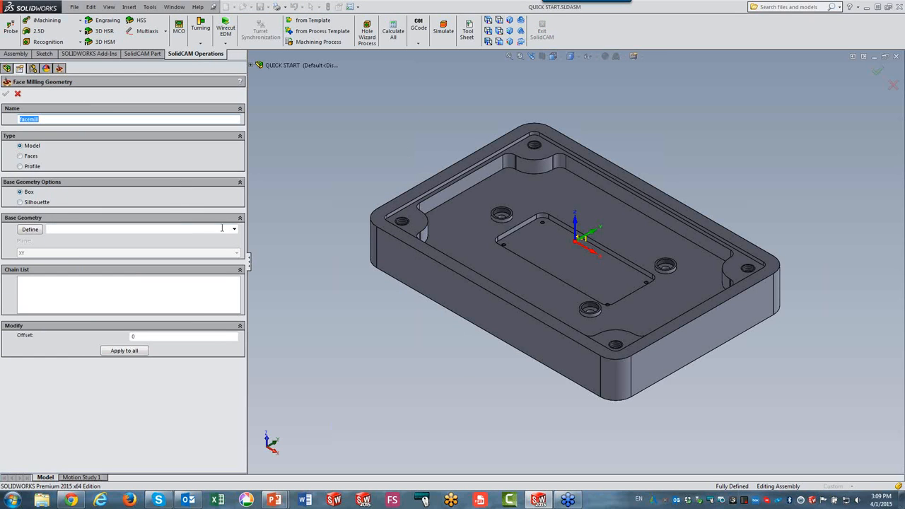
{"action": "left_click", "coordinate": [234, 229]}
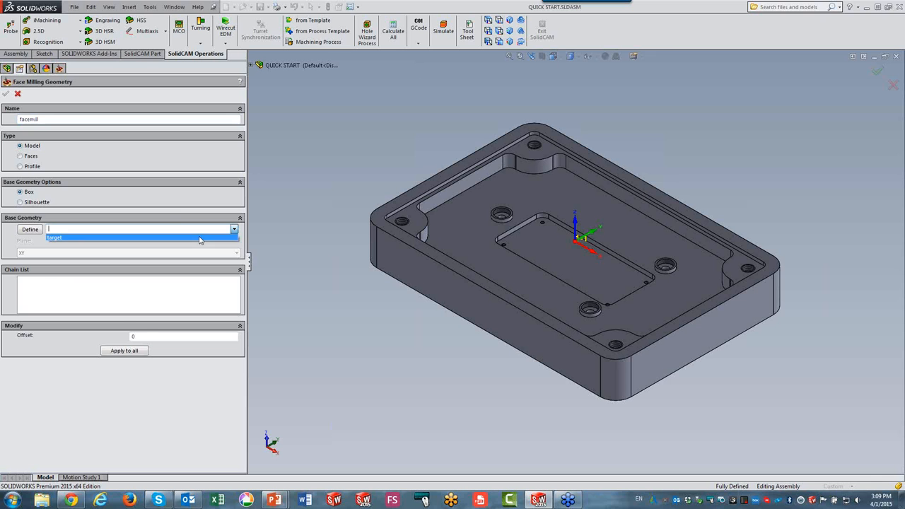
{"action": "left_click", "coordinate": [142, 238]}
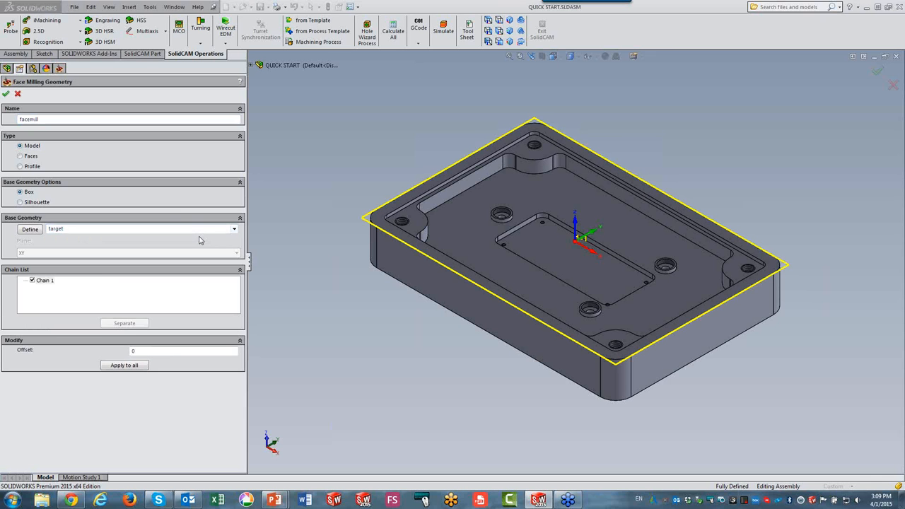
{"action": "left_click", "coordinate": [5, 94]}
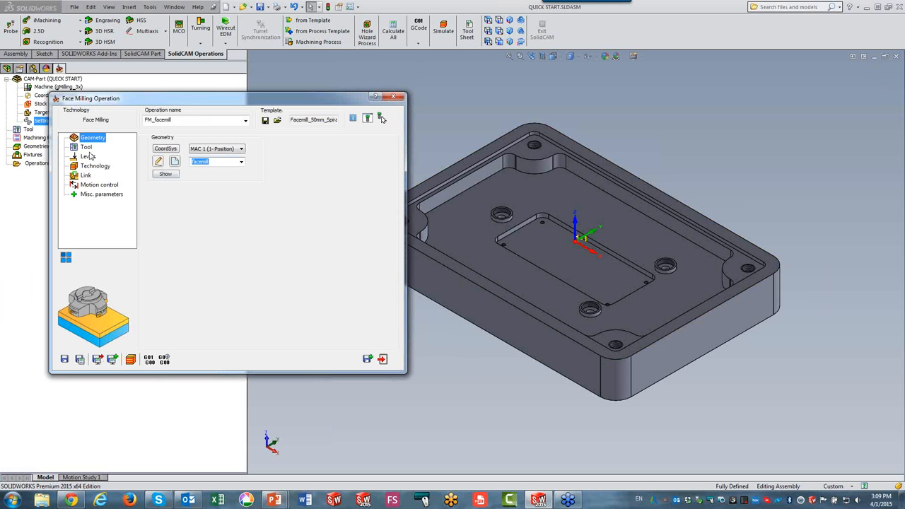
Review the face operation's tool, levels and technology pages, then save and calculate it.
{"action": "left_click", "coordinate": [87, 147]}
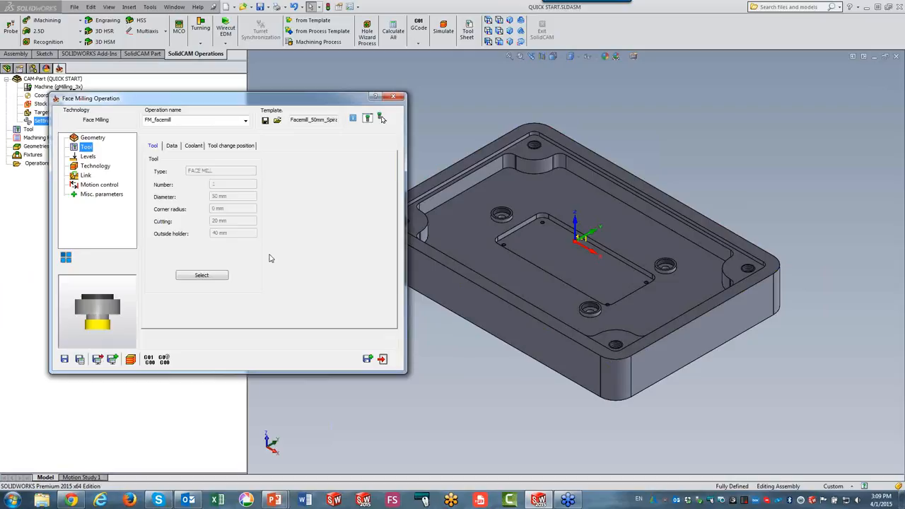
{"action": "left_click", "coordinate": [89, 157]}
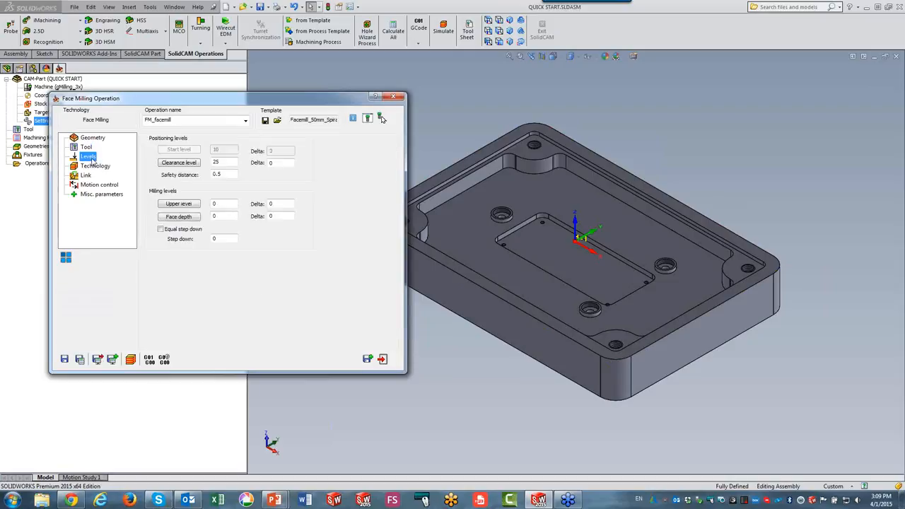
{"action": "left_click", "coordinate": [97, 166]}
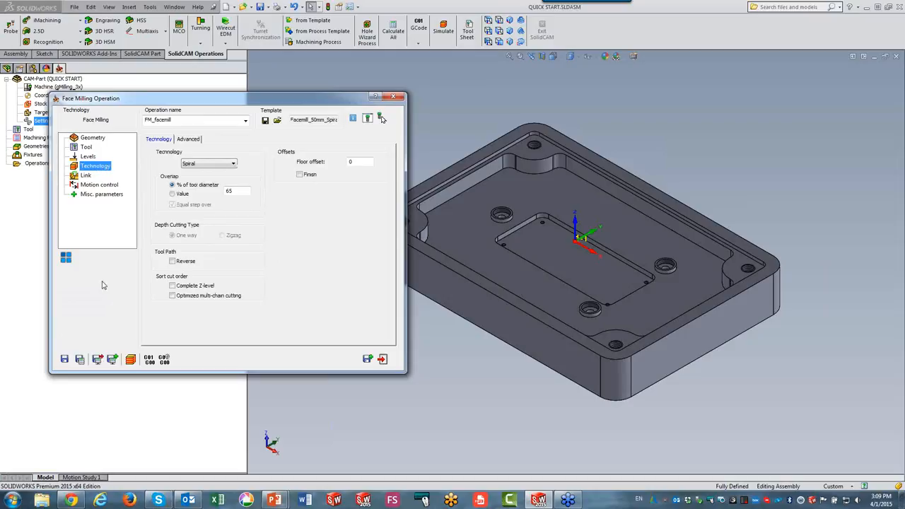
{"action": "left_click", "coordinate": [81, 360]}
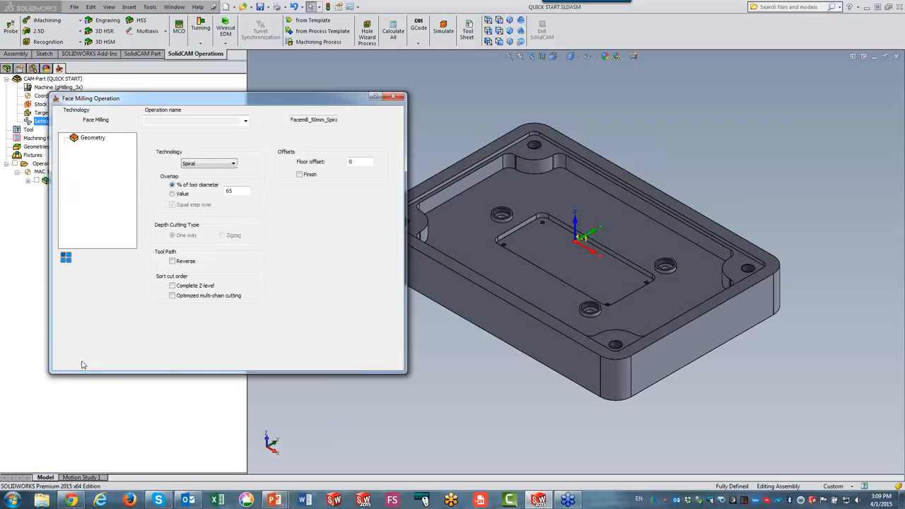
Simulate the face milling operation in Host CAD mode and close the operation dialog.
{"action": "left_click", "coordinate": [132, 360]}
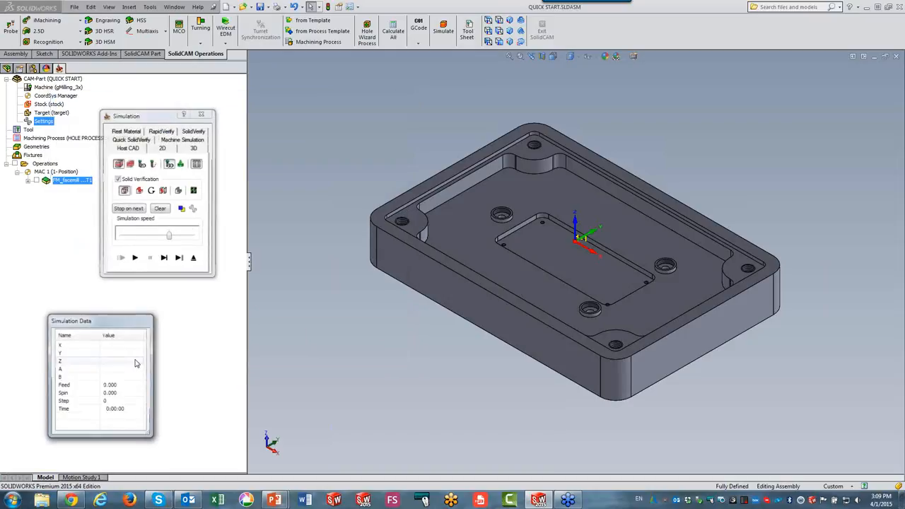
{"action": "left_click", "coordinate": [135, 259]}
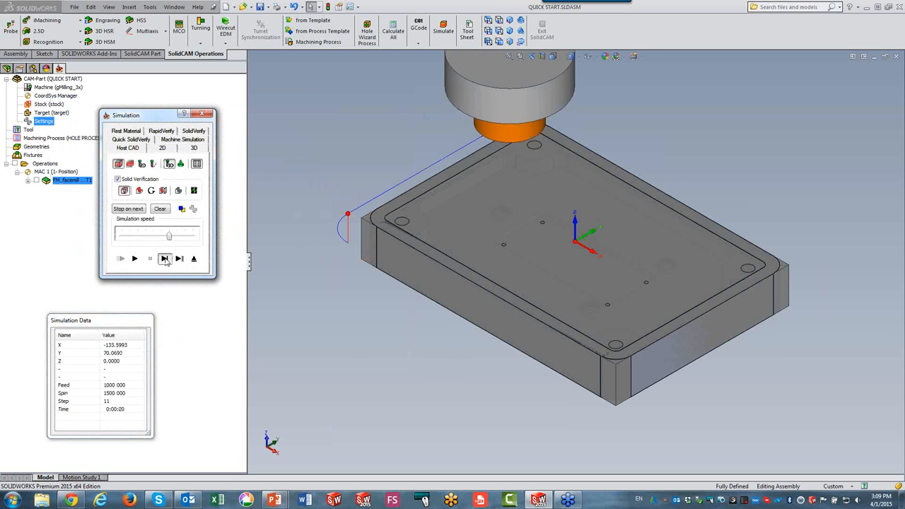
{"action": "left_click", "coordinate": [130, 260]}
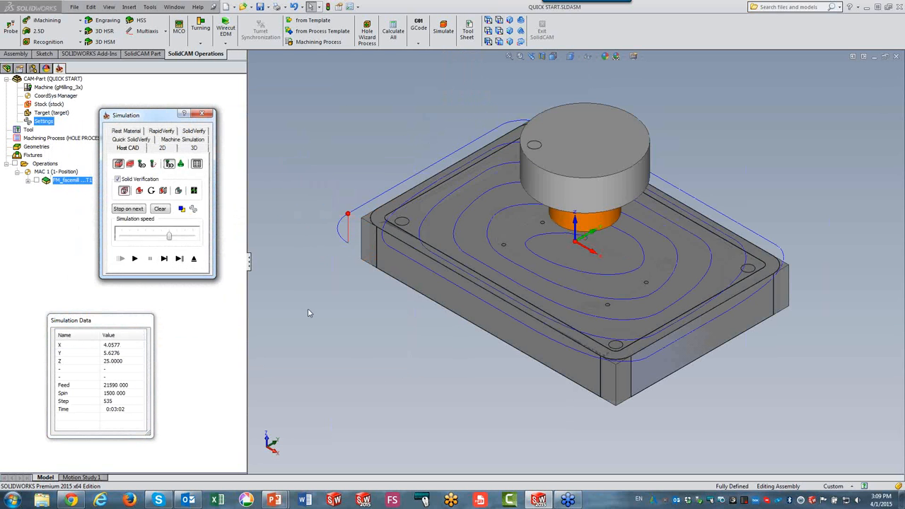
{"action": "left_click", "coordinate": [194, 258]}
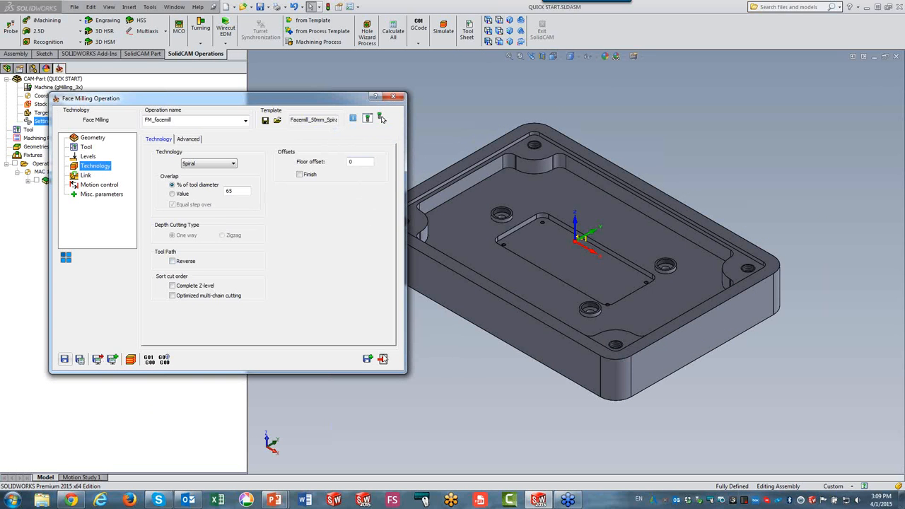
{"action": "left_click", "coordinate": [383, 359]}
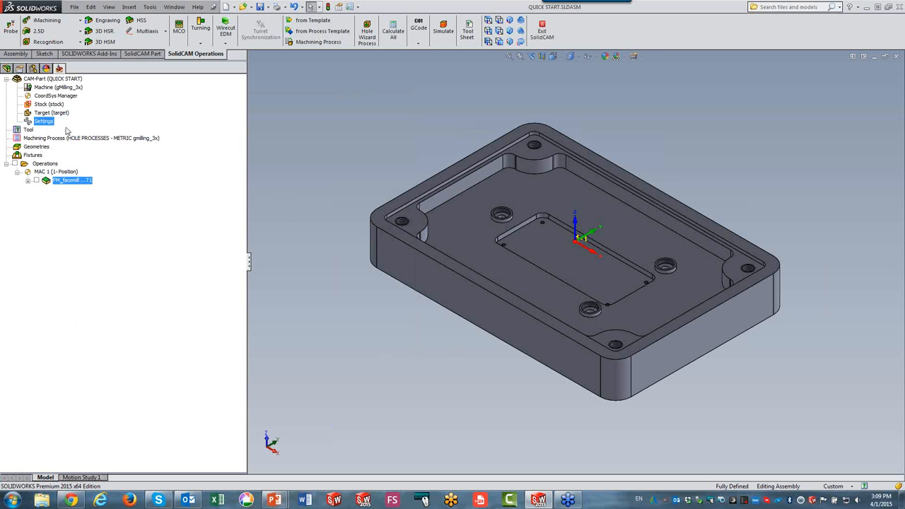
Add a Profile operation and define a contour geometry by chaining the part's outer bottom edge.
{"action": "left_click", "coordinate": [32, 32]}
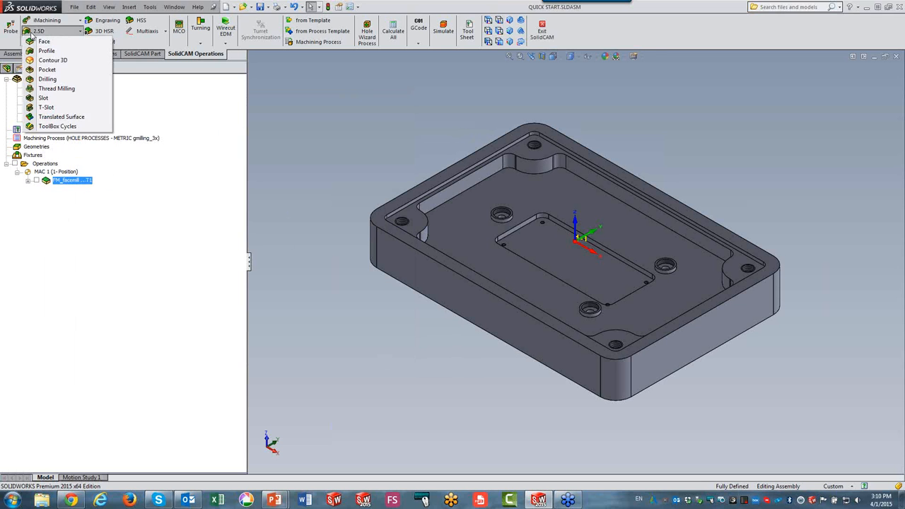
{"action": "left_click", "coordinate": [46, 51]}
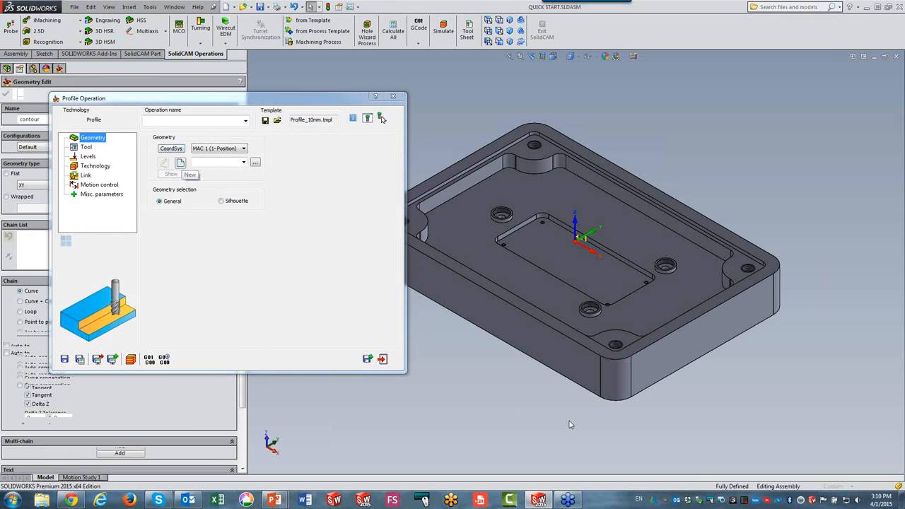
{"action": "left_click", "coordinate": [594, 394]}
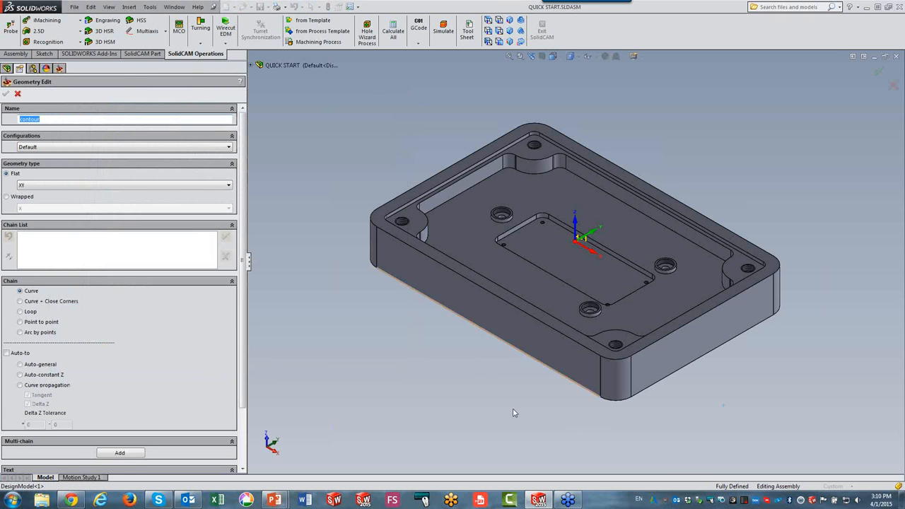
{"action": "left_click", "coordinate": [21, 385]}
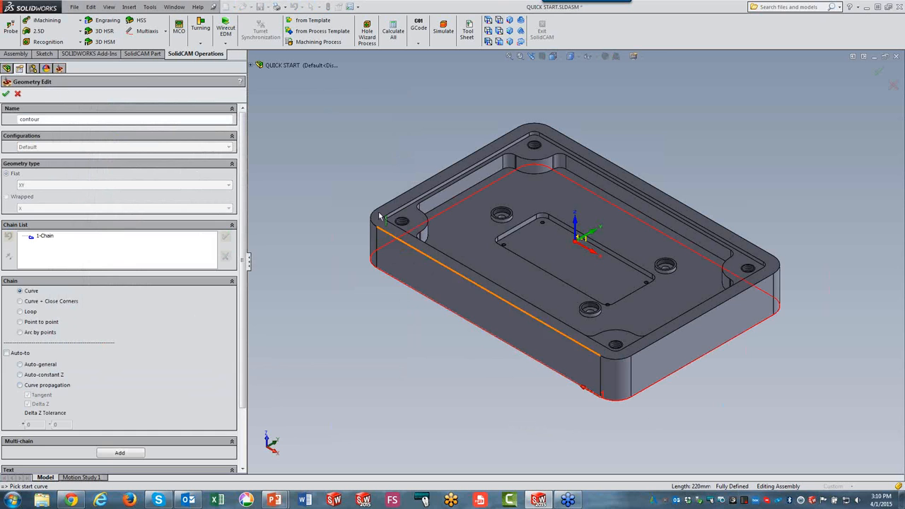
{"action": "left_click", "coordinate": [6, 94]}
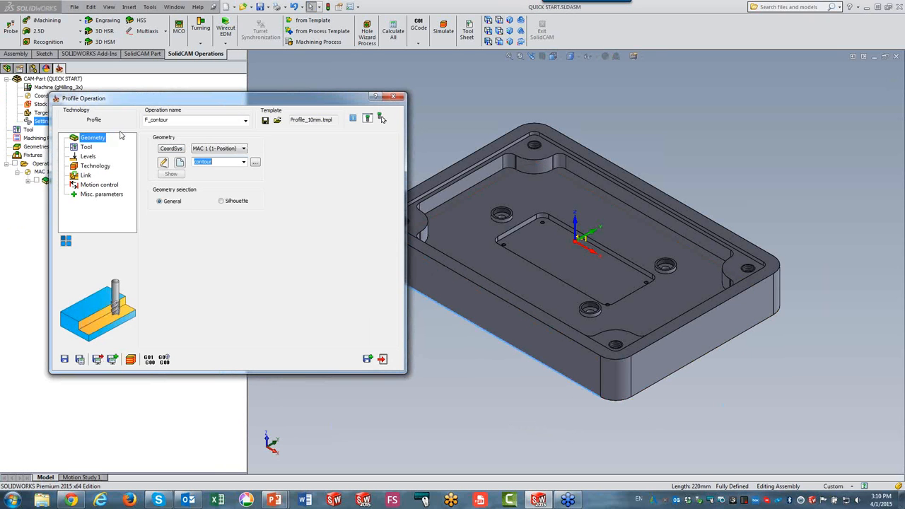
Review the profile's tool and make its profile depth negative.
{"action": "left_click", "coordinate": [86, 147]}
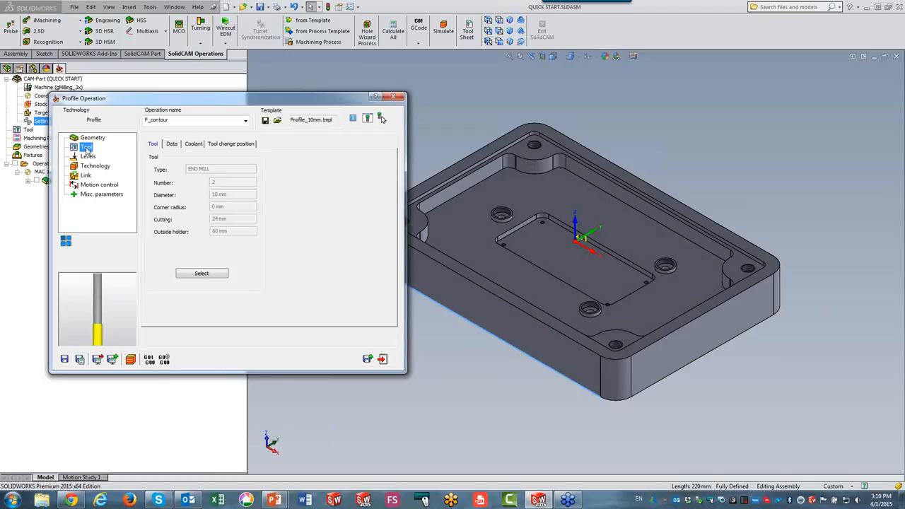
{"action": "left_click", "coordinate": [88, 156]}
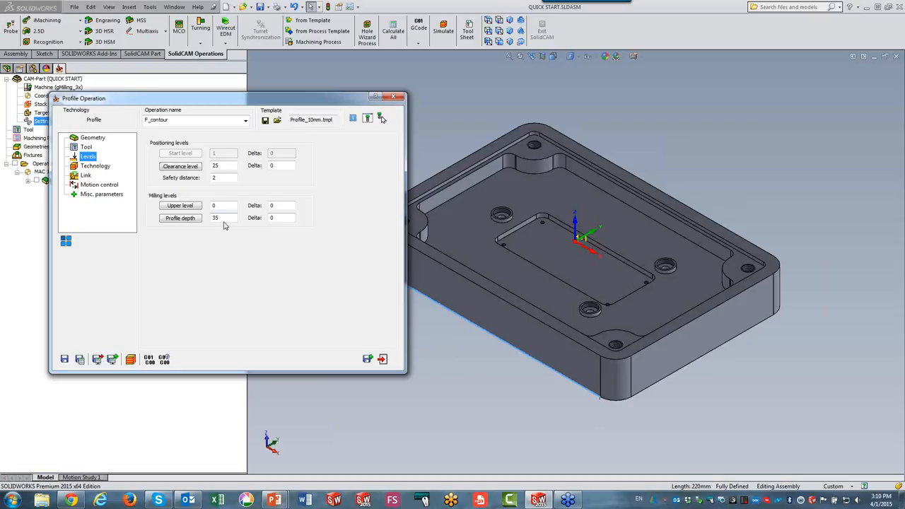
{"action": "type", "text": "-"}
Enable Rough cutting in the profile technology, check the link settings, and save and calculate the operation.
{"action": "left_click", "coordinate": [95, 166]}
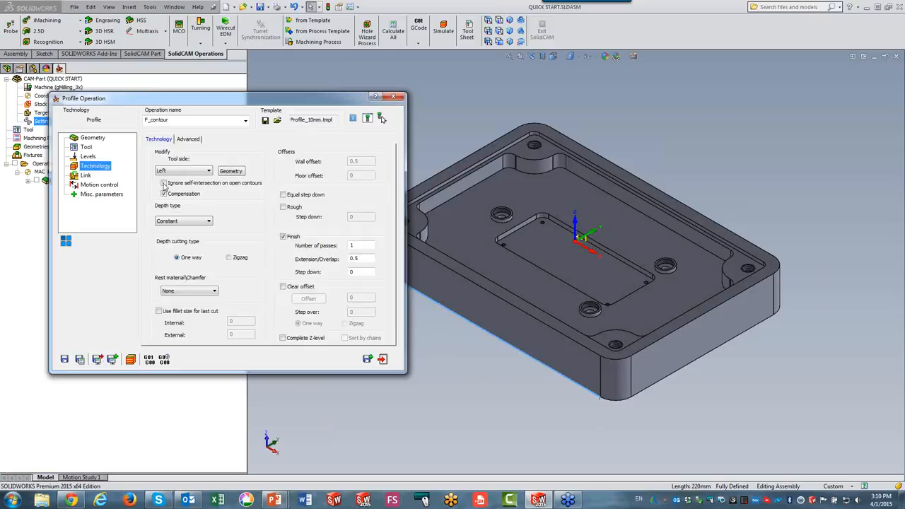
{"action": "left_click", "coordinate": [283, 206]}
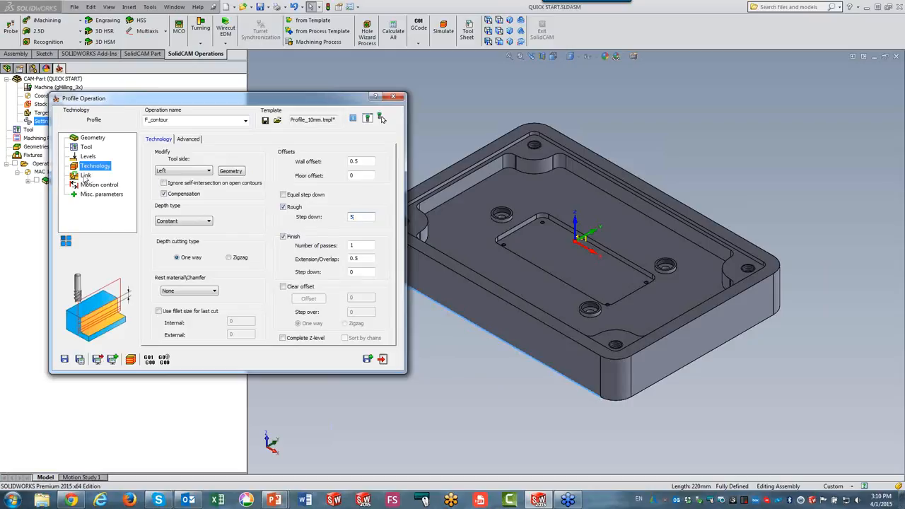
{"action": "left_click", "coordinate": [86, 176]}
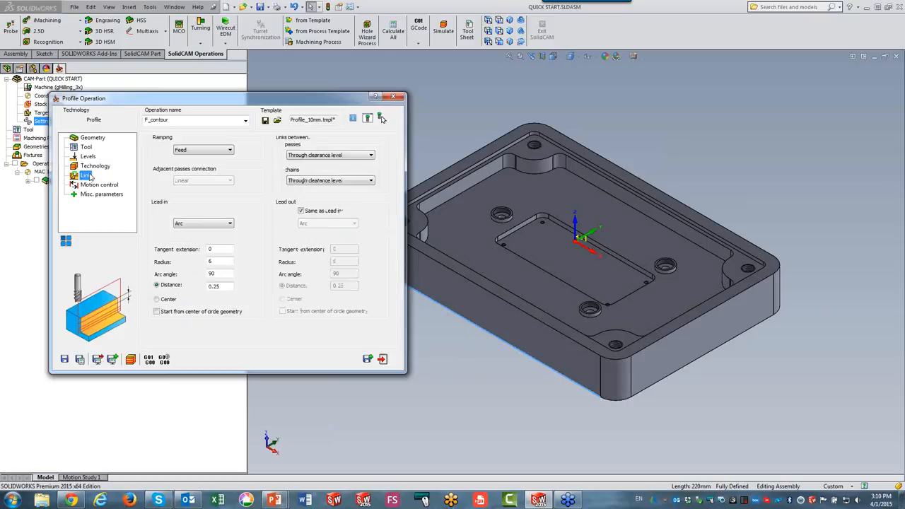
{"action": "left_click", "coordinate": [80, 360]}
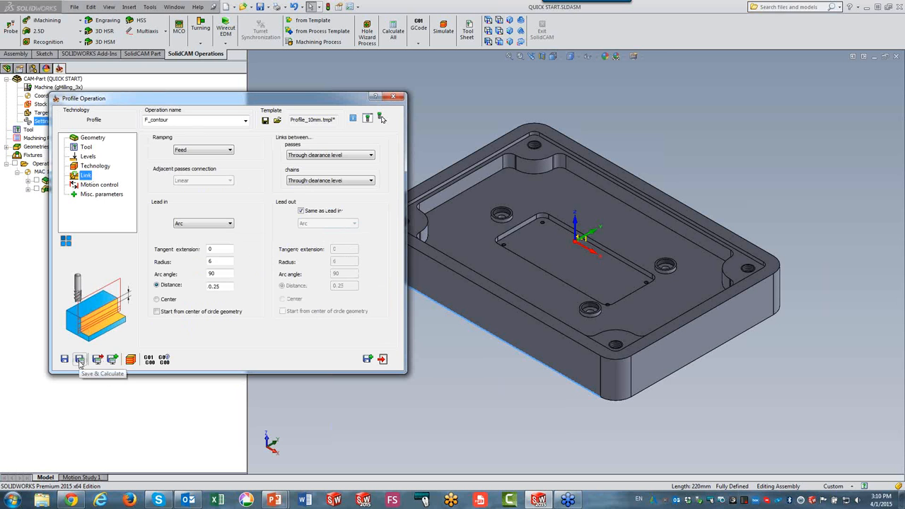
Simulate the profile operation and close its dialog.
{"action": "left_click", "coordinate": [130, 359]}
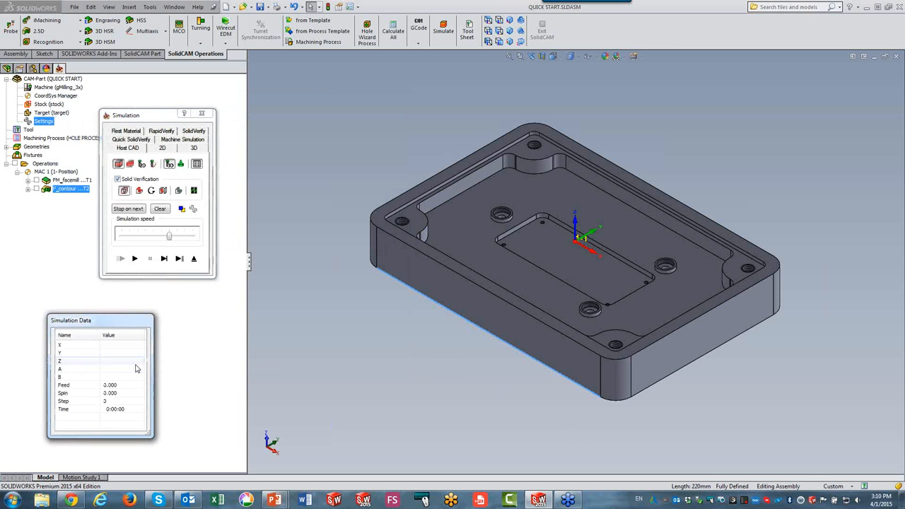
{"action": "left_click", "coordinate": [135, 258]}
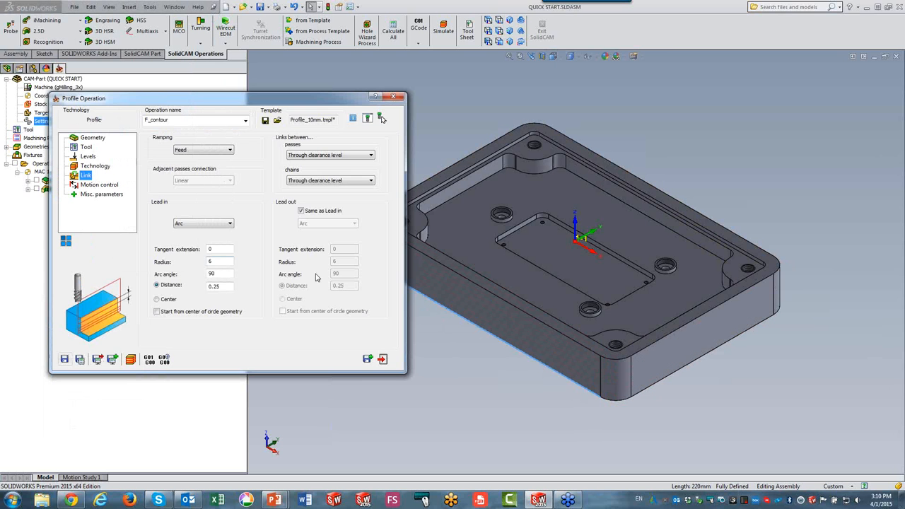
{"action": "left_click", "coordinate": [382, 359]}
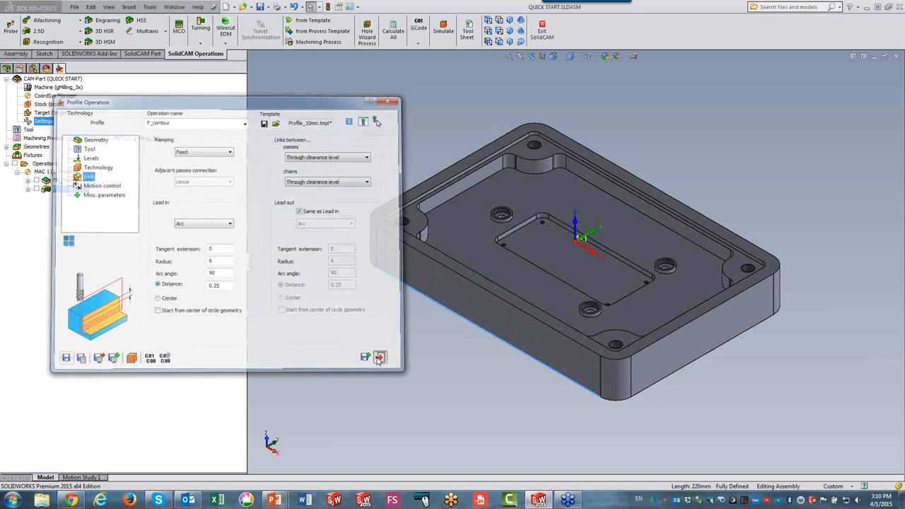
Add a Pocket operation and define its contour geometry with Curve propagation, chaining the pocket floor outline and the three hole bosses.
{"action": "left_click", "coordinate": [37, 31]}
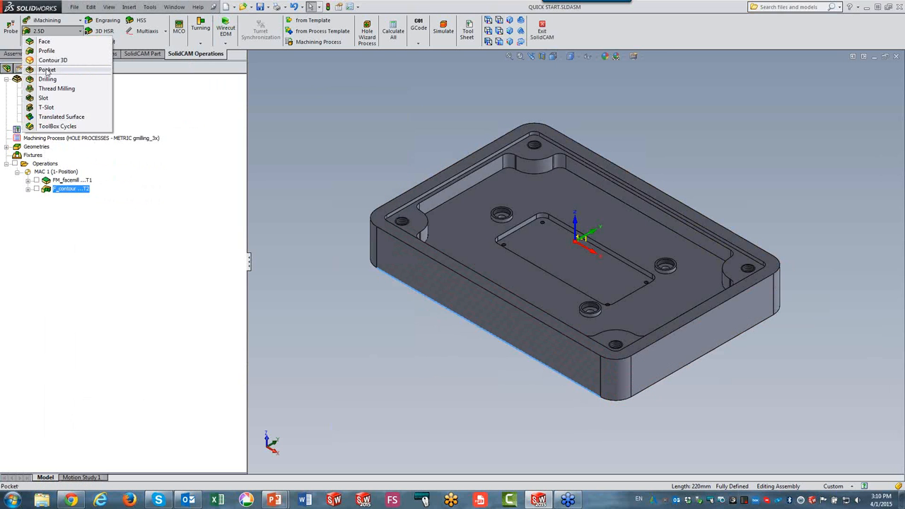
{"action": "left_click", "coordinate": [48, 69]}
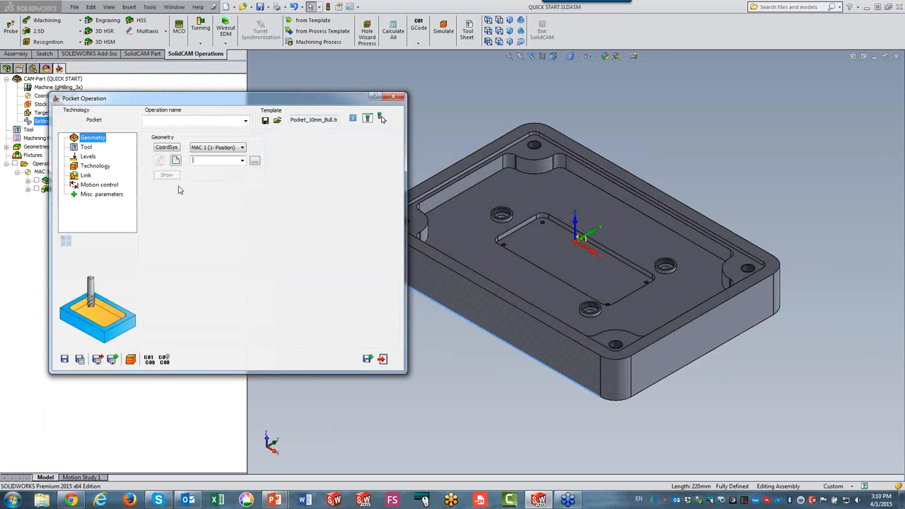
{"action": "left_click", "coordinate": [175, 161]}
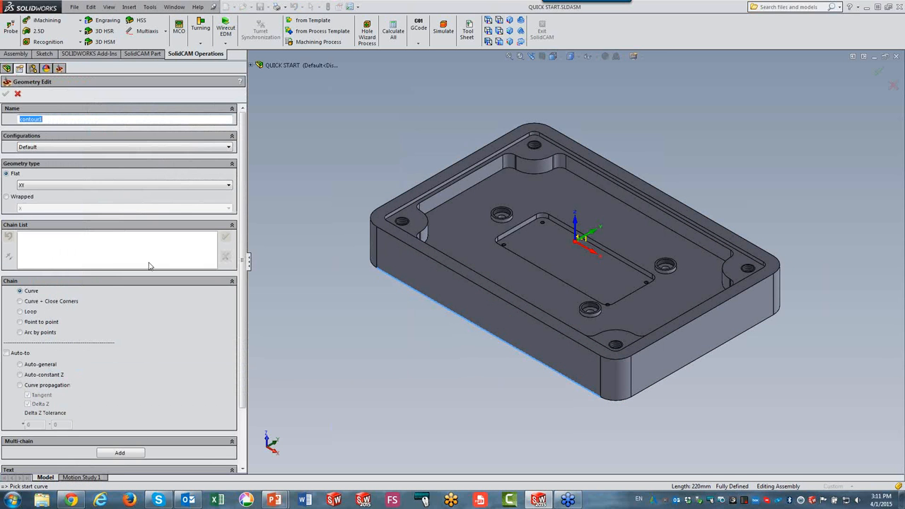
{"action": "left_click", "coordinate": [20, 385]}
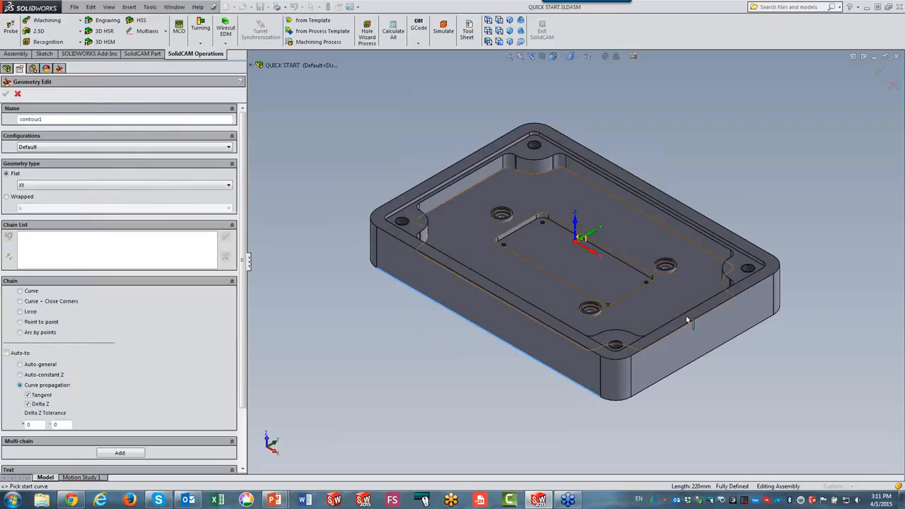
{"action": "left_click", "coordinate": [717, 259]}
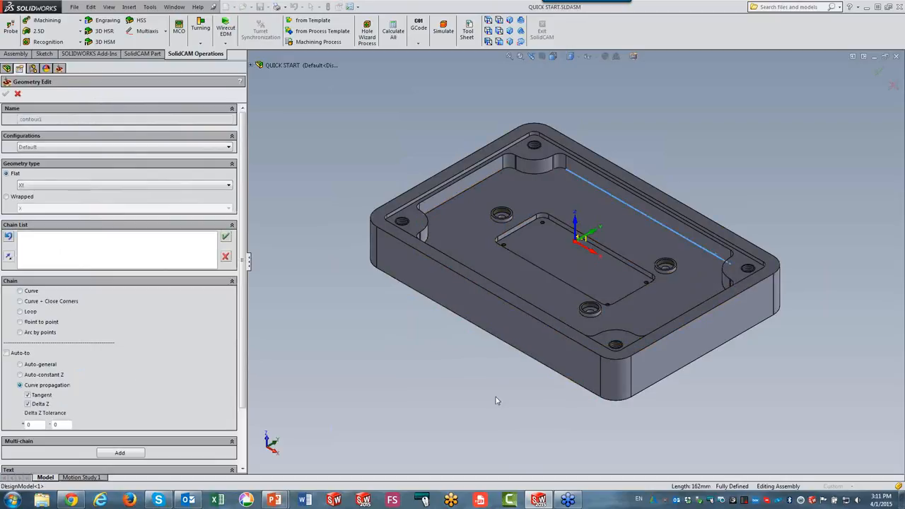
{"action": "left_click", "coordinate": [501, 219]}
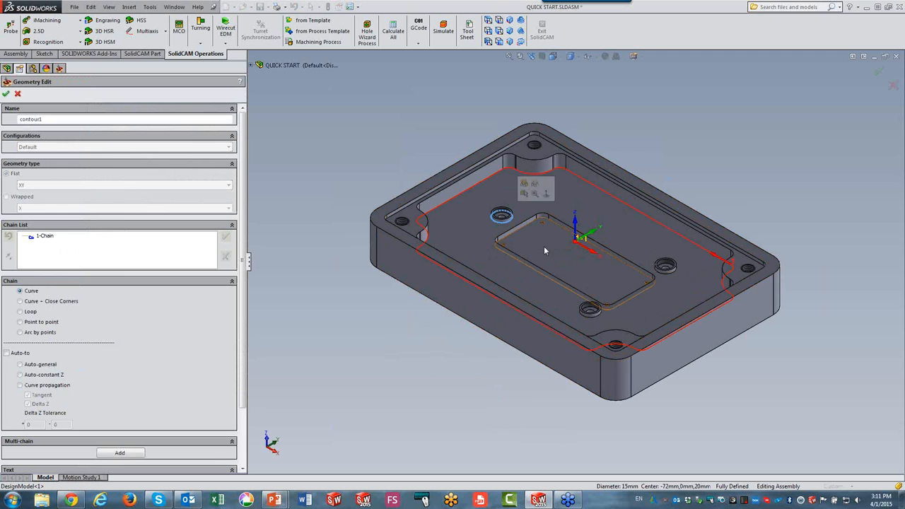
{"action": "left_click", "coordinate": [668, 273]}
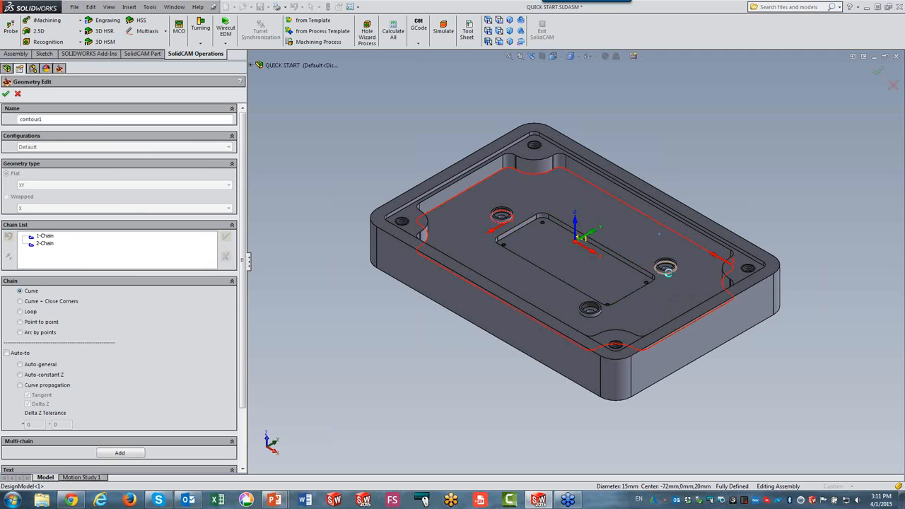
{"action": "left_click", "coordinate": [592, 316]}
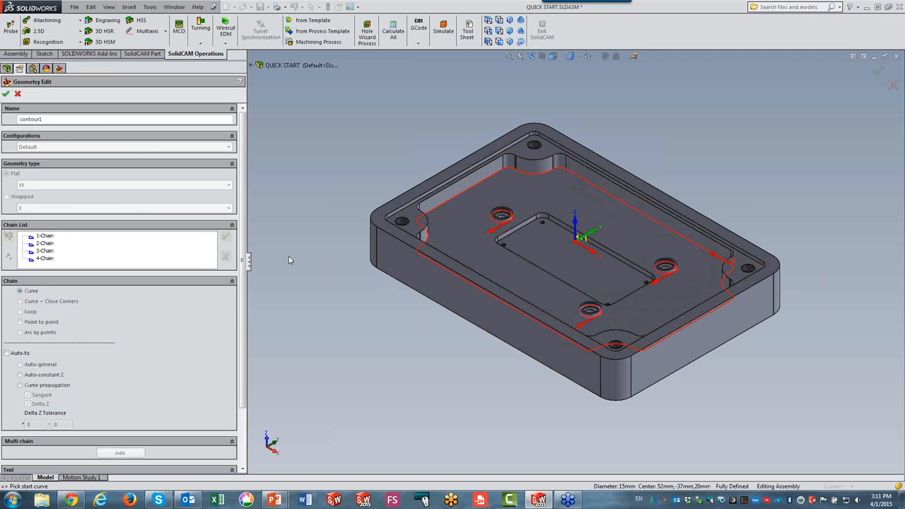
{"action": "left_click", "coordinate": [6, 93]}
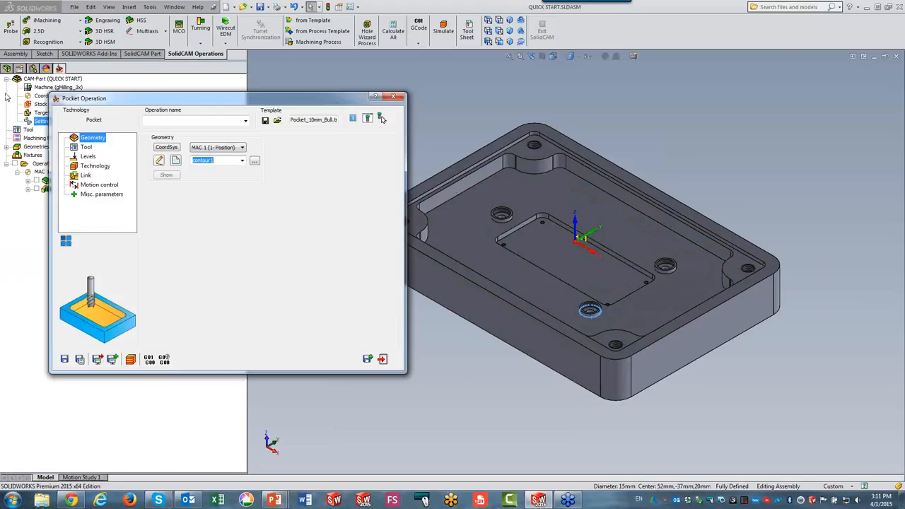
Review the pocket's tool and set the pocket depth by picking the pocket floor face.
{"action": "left_click", "coordinate": [83, 147]}
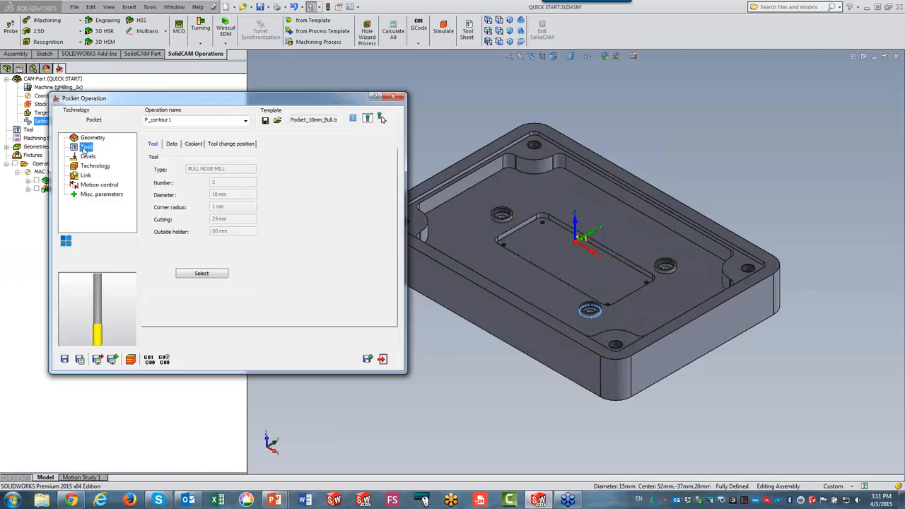
{"action": "left_click", "coordinate": [88, 156]}
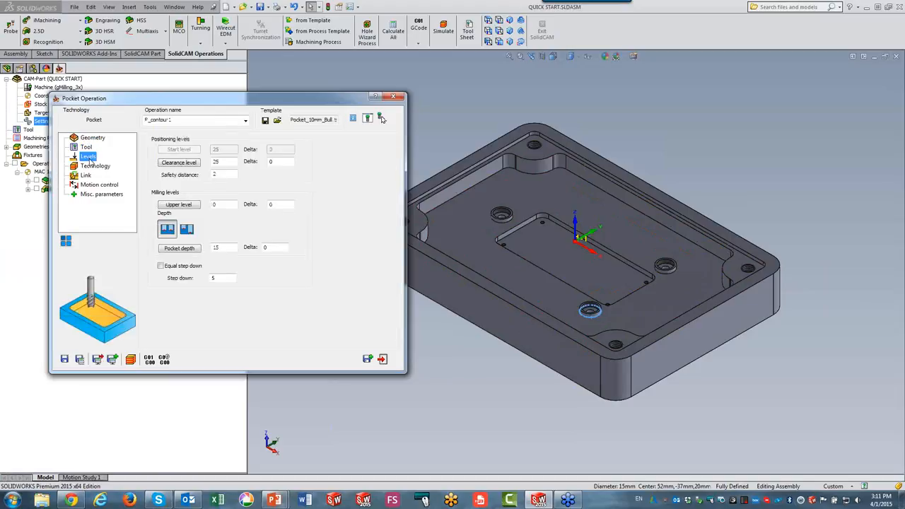
{"action": "left_click", "coordinate": [234, 247]}
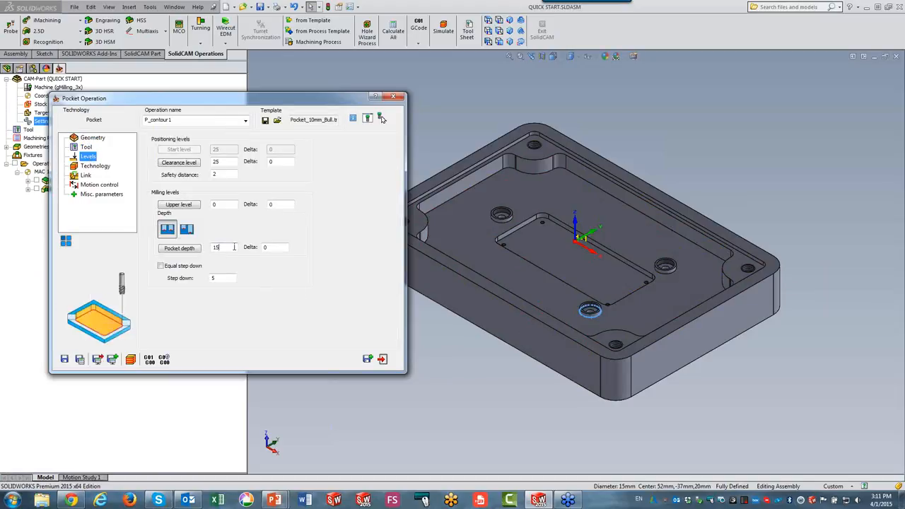
{"action": "left_click", "coordinate": [476, 257]}
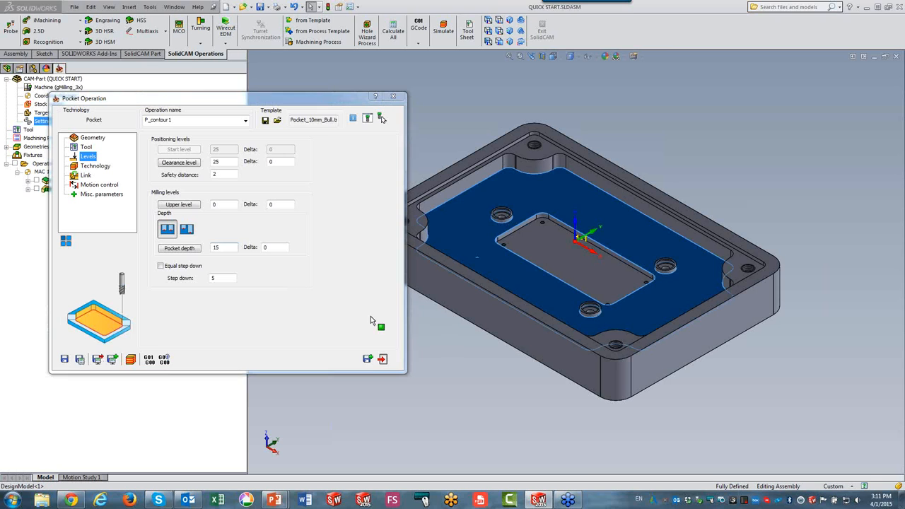
Save and calculate the pocket operation, simulate it, and close its dialog.
{"action": "left_click", "coordinate": [90, 169]}
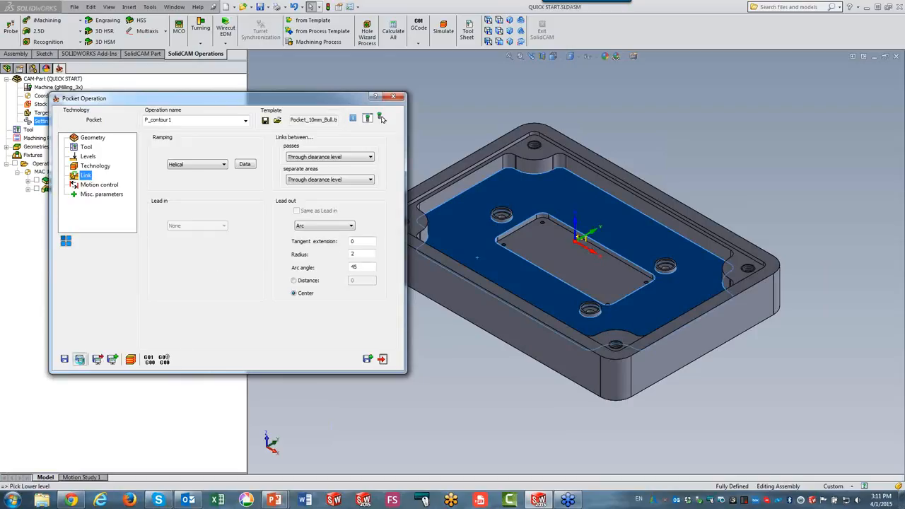
{"action": "left_click", "coordinate": [80, 360]}
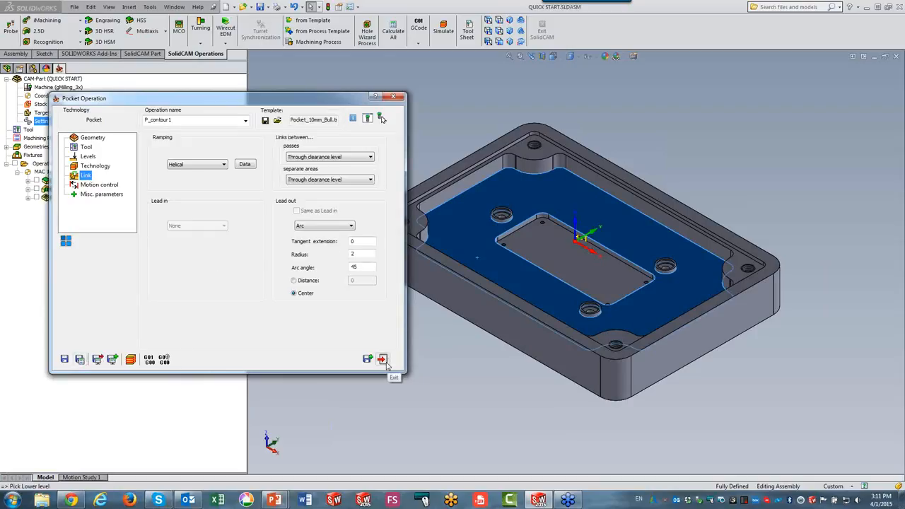
{"action": "left_click", "coordinate": [130, 359]}
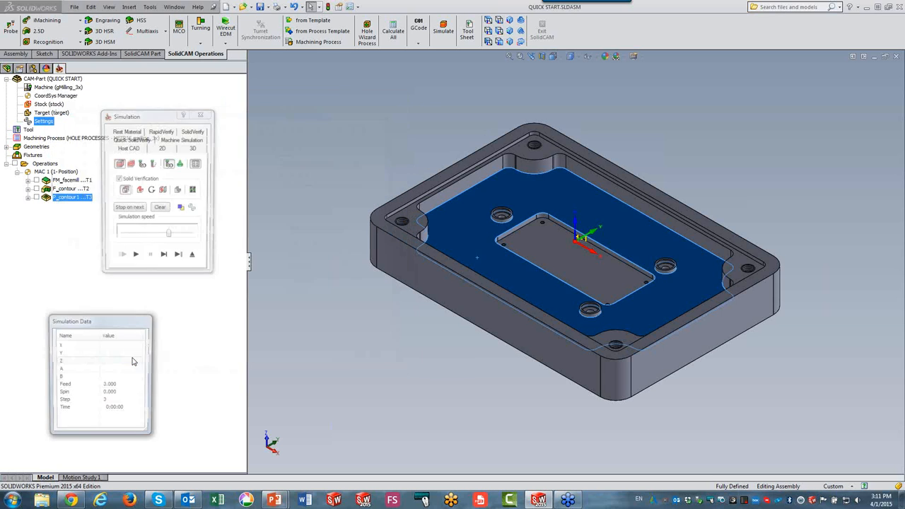
{"action": "left_click", "coordinate": [134, 258]}
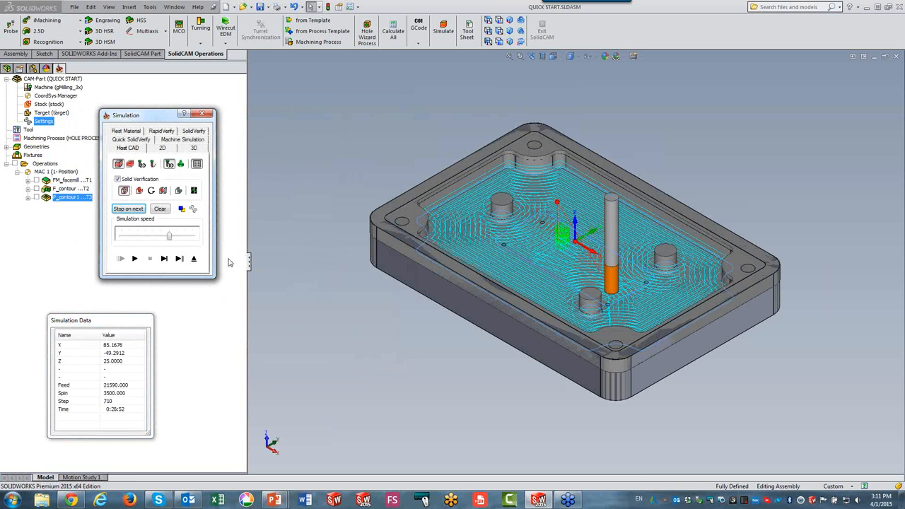
{"action": "left_click", "coordinate": [193, 258]}
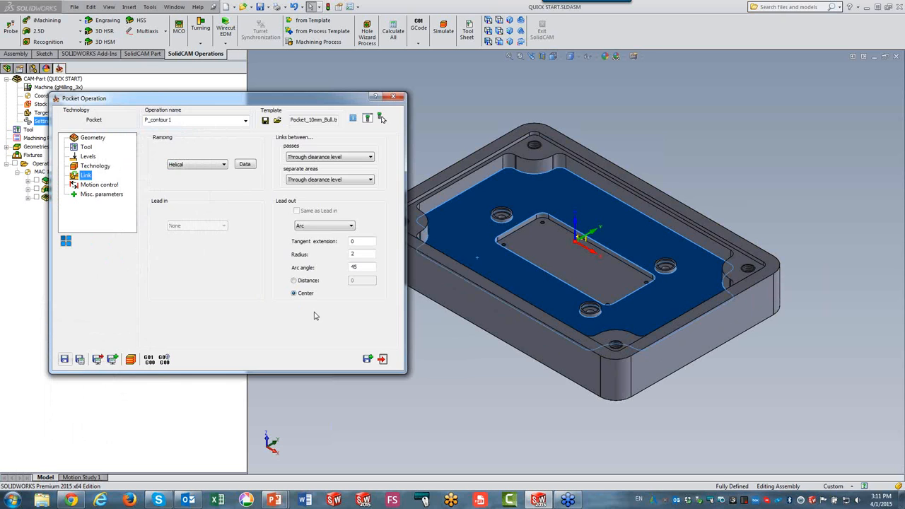
{"action": "left_click", "coordinate": [382, 360]}
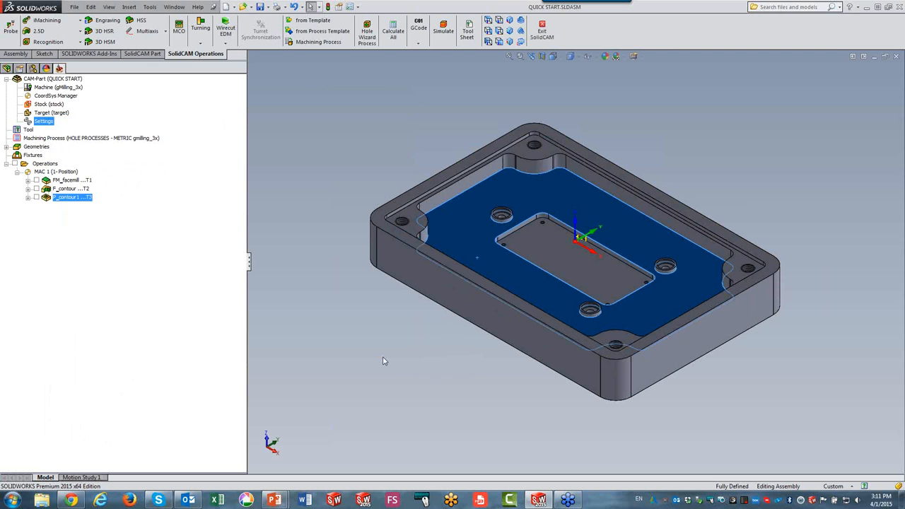
Open the CAM-Part settings, review the operation default templates, and cancel.
{"action": "left_click", "coordinate": [47, 123]}
{"action": "double_click", "coordinate": [44, 121]}
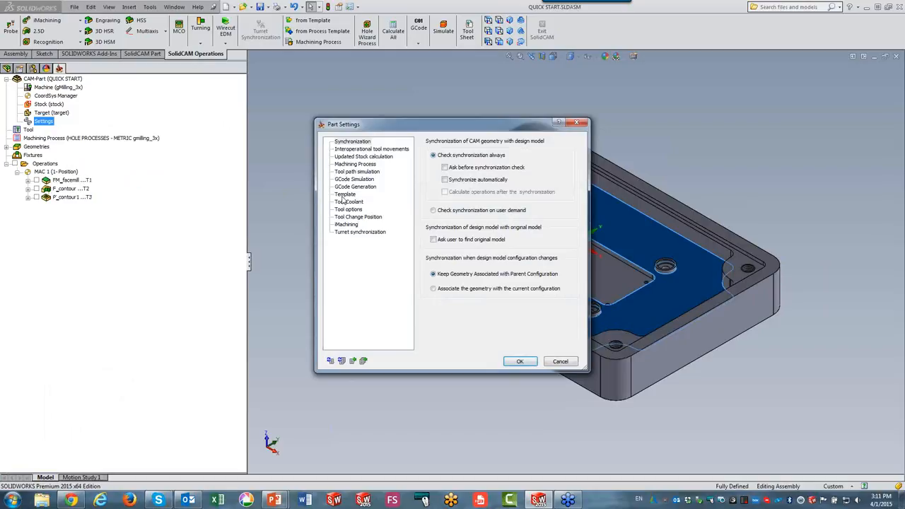
{"action": "left_click", "coordinate": [345, 194]}
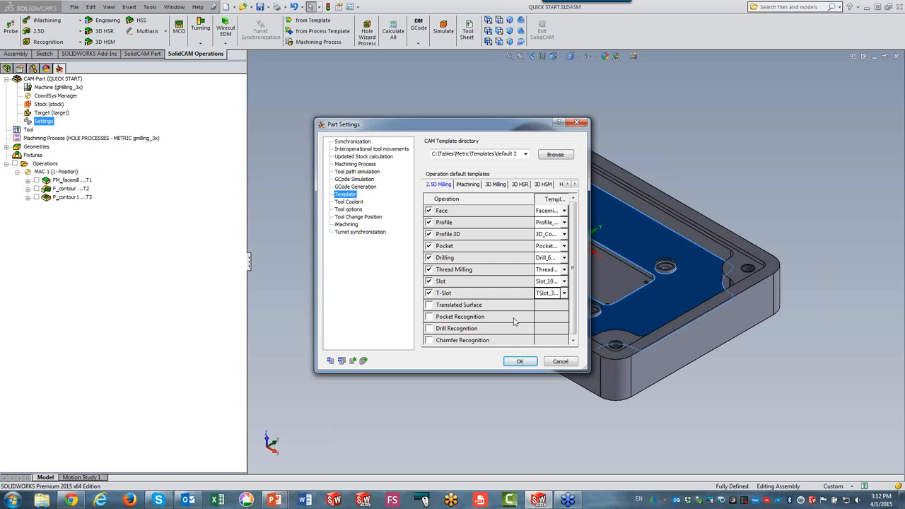
{"action": "left_click", "coordinate": [560, 362]}
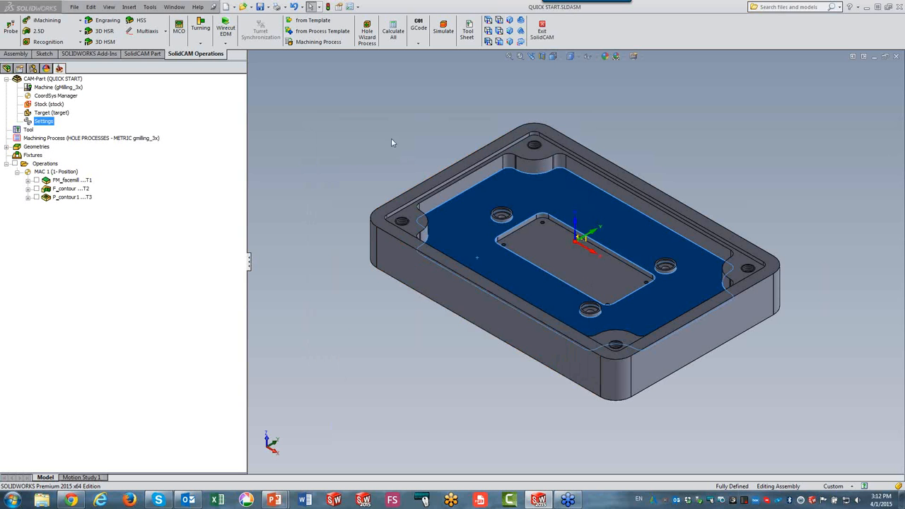
{"action": "scroll", "coordinate": [607, 257], "scroll_direction": "down", "scroll_amount": 2}
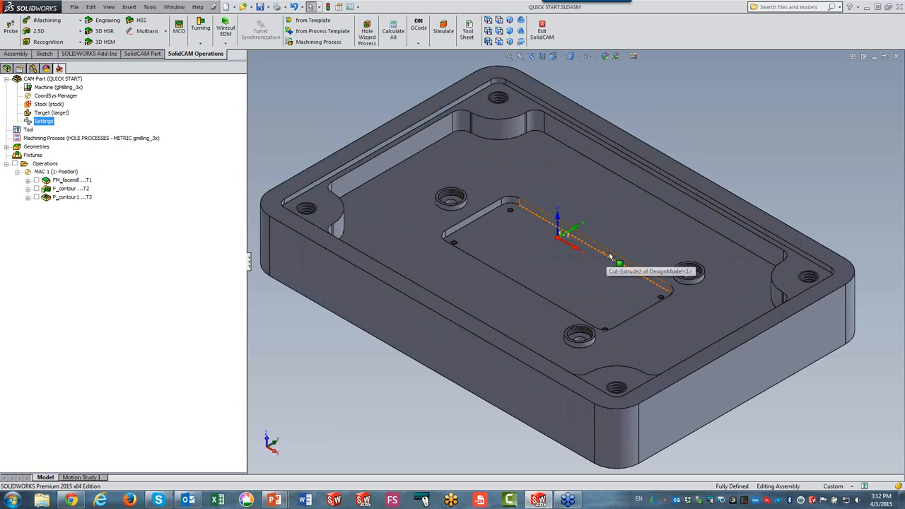
{"action": "scroll", "coordinate": [612, 258], "scroll_direction": "up", "scroll_amount": 2}
{"action": "scroll", "coordinate": [714, 282], "scroll_direction": "down", "scroll_amount": 1}
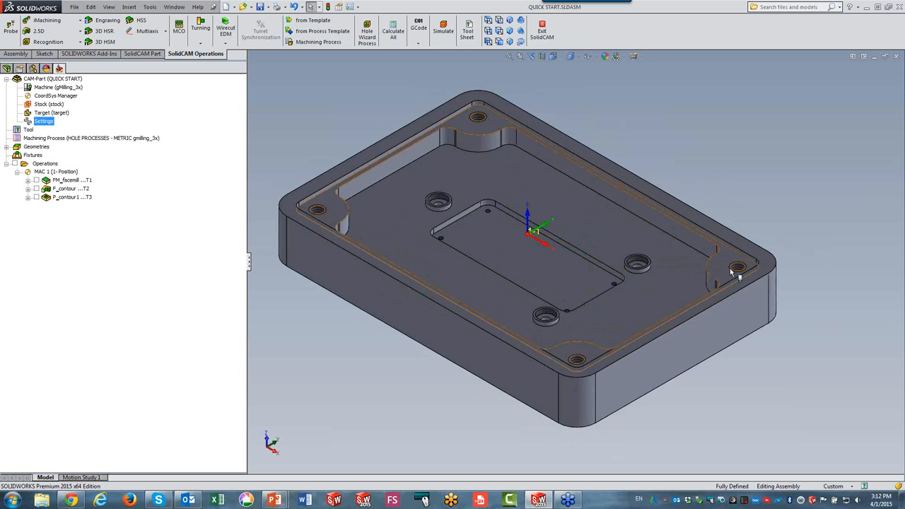
{"action": "scroll", "coordinate": [740, 272], "scroll_direction": "down", "scroll_amount": 3}
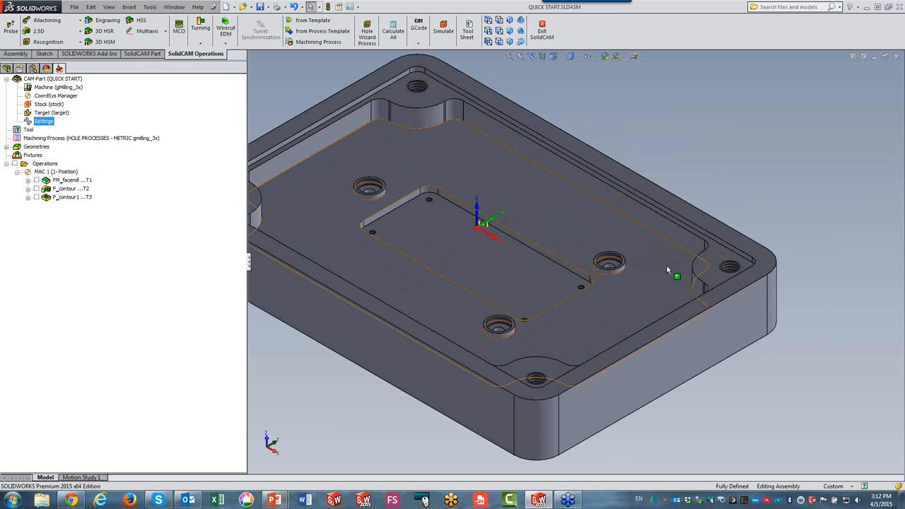
{"action": "scroll", "coordinate": [481, 290], "scroll_direction": "up", "scroll_amount": 3}
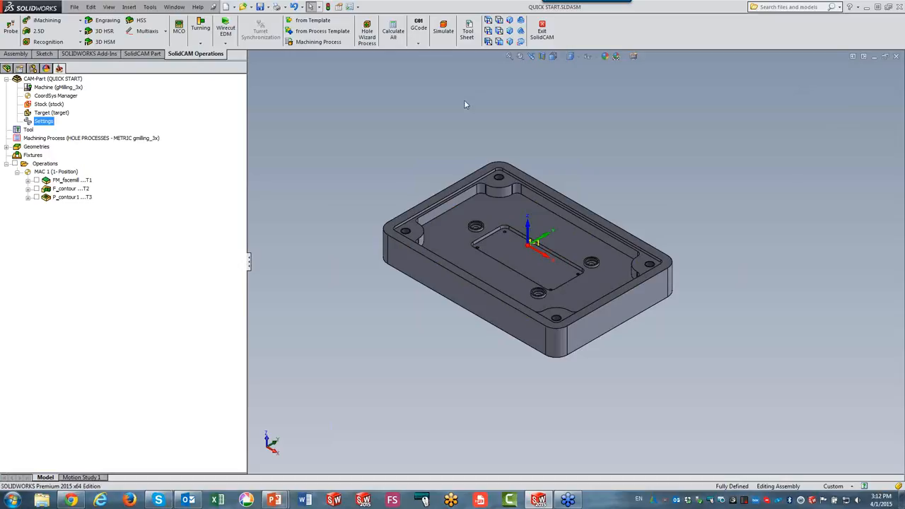
{"action": "left_click", "coordinate": [140, 54]}
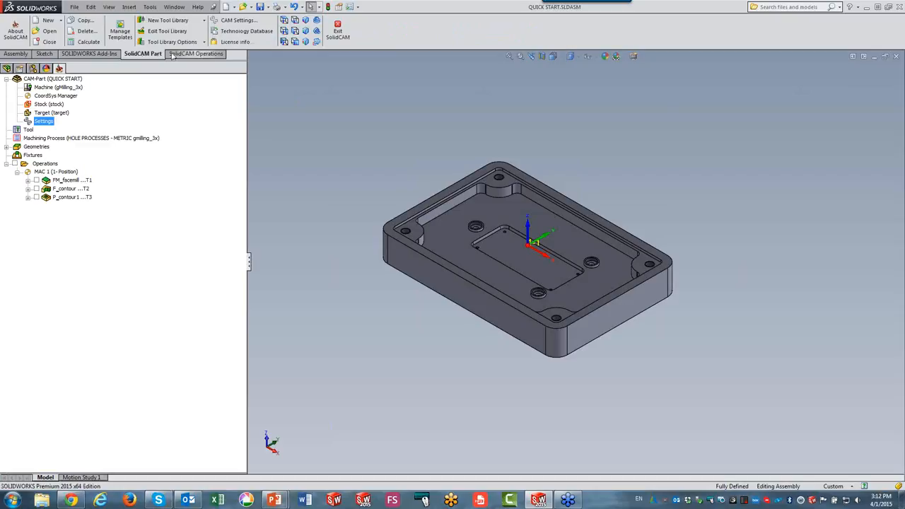
{"action": "left_click", "coordinate": [173, 56]}
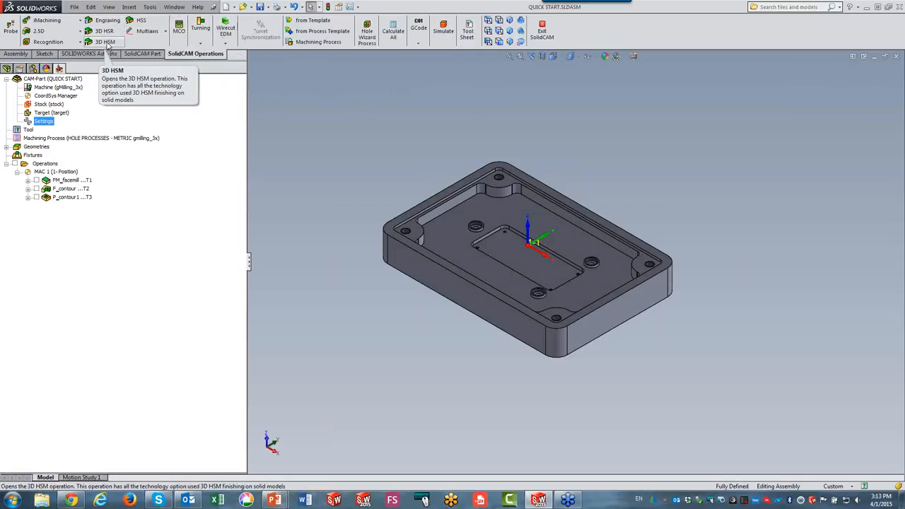
{"action": "left_click", "coordinate": [142, 54]}
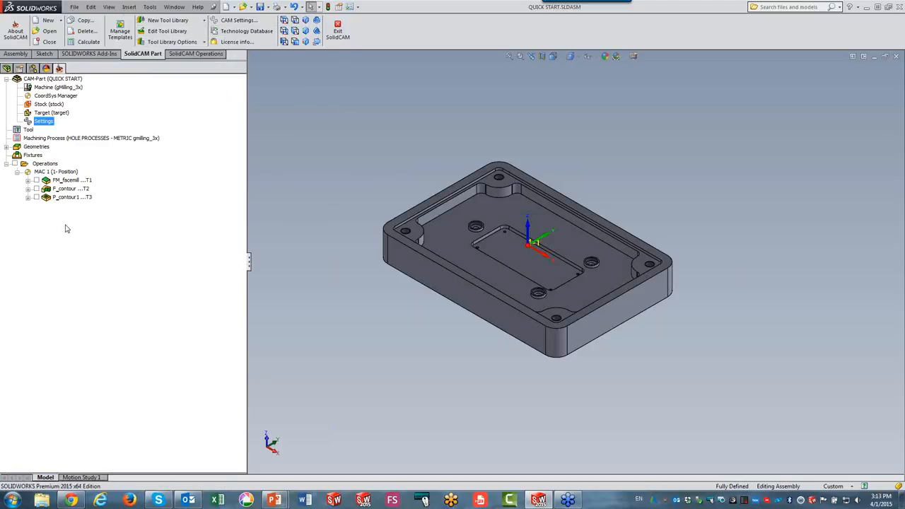
Open the face milling operation and view the help for its geometry page.
{"action": "double_click", "coordinate": [71, 181]}
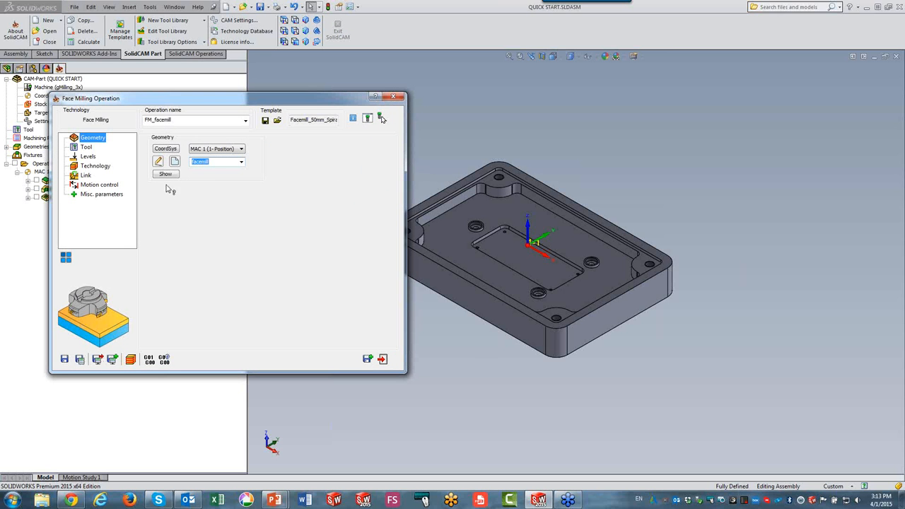
{"action": "left_click", "coordinate": [215, 163]}
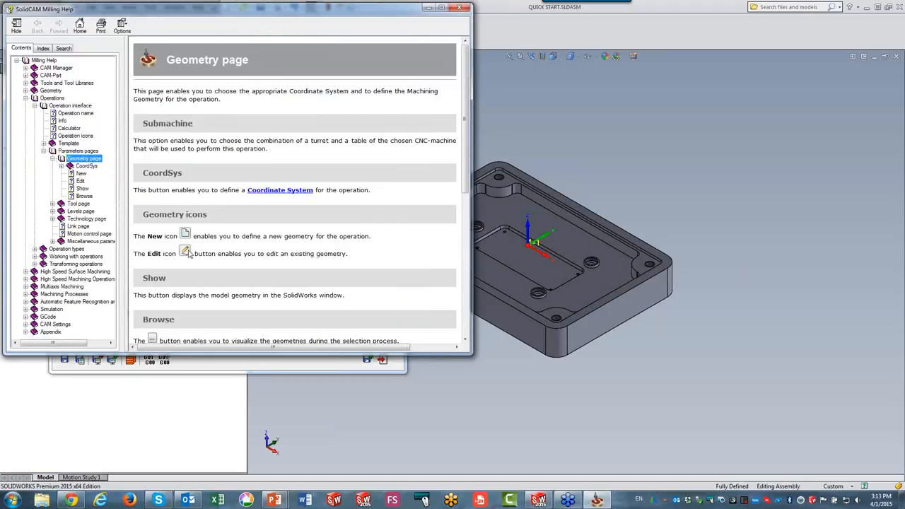
{"action": "left_click", "coordinate": [460, 9]}
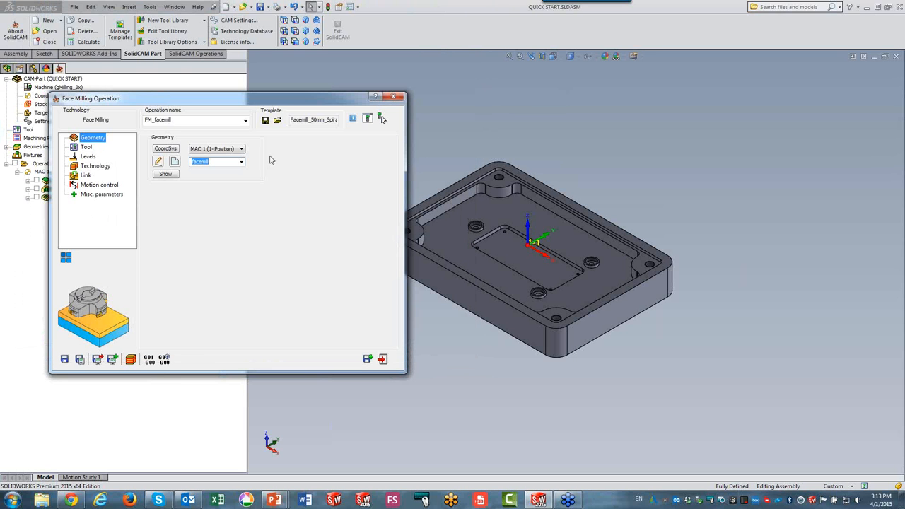
View the help for the face milling technology page and exit the operation.
{"action": "left_click", "coordinate": [98, 167]}
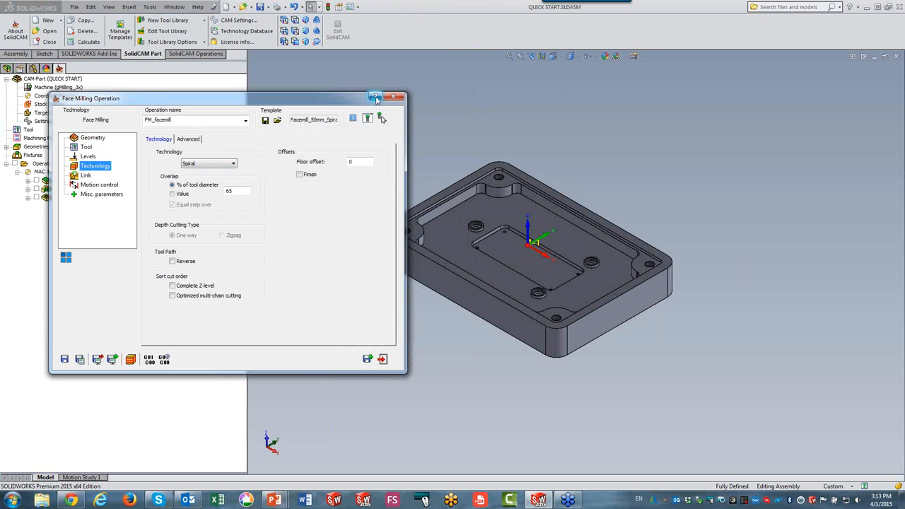
{"action": "left_click", "coordinate": [375, 98]}
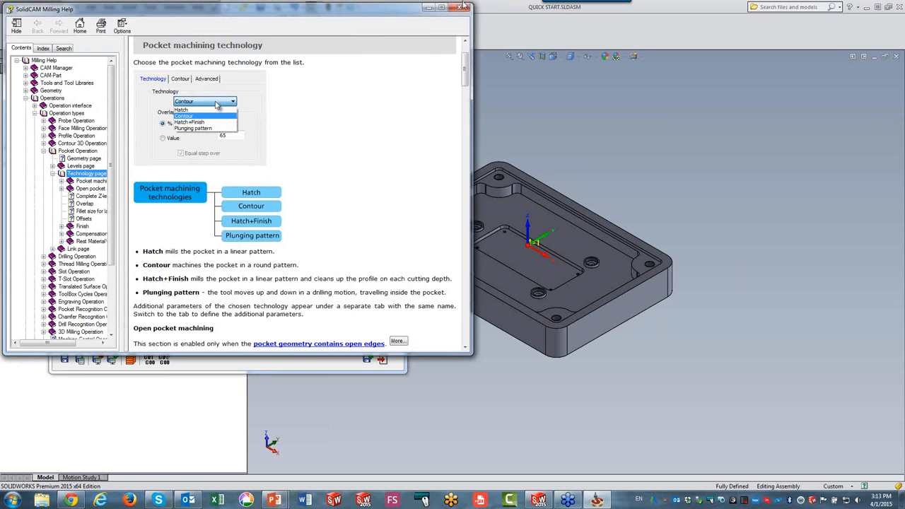
{"action": "left_click", "coordinate": [462, 7]}
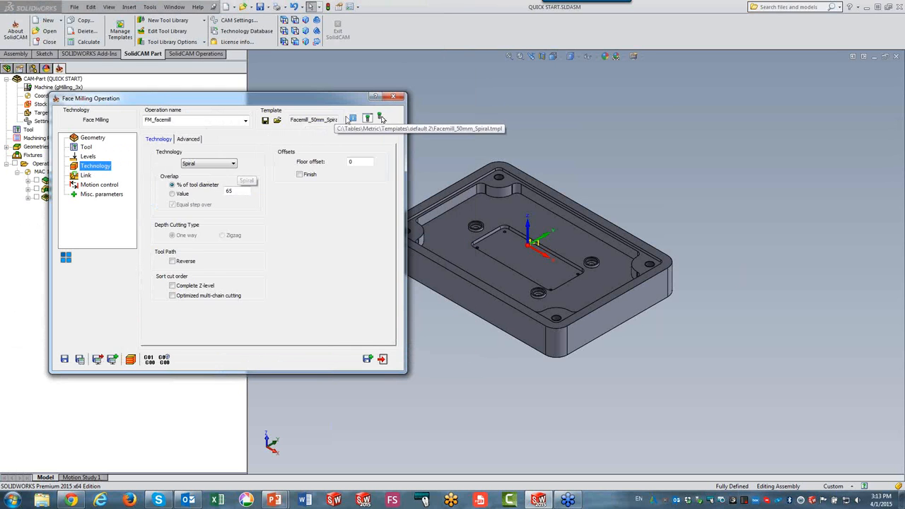
{"action": "left_click", "coordinate": [382, 359]}
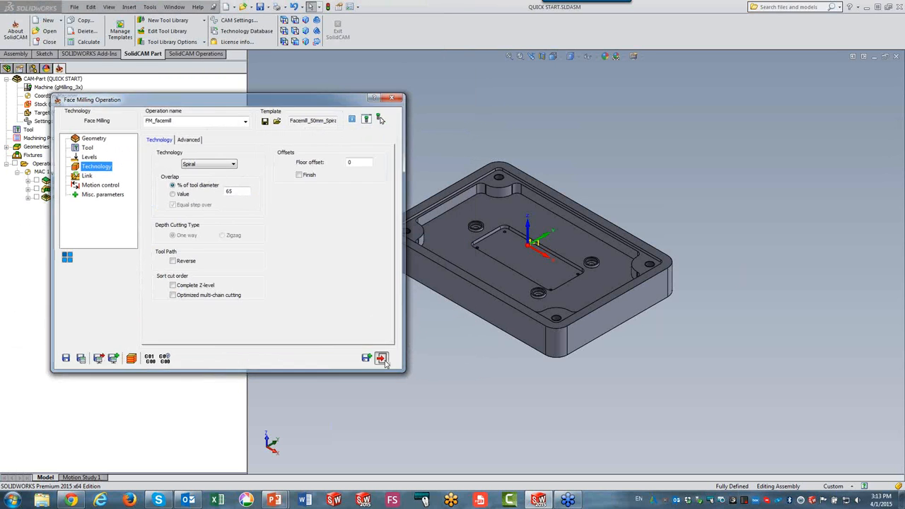
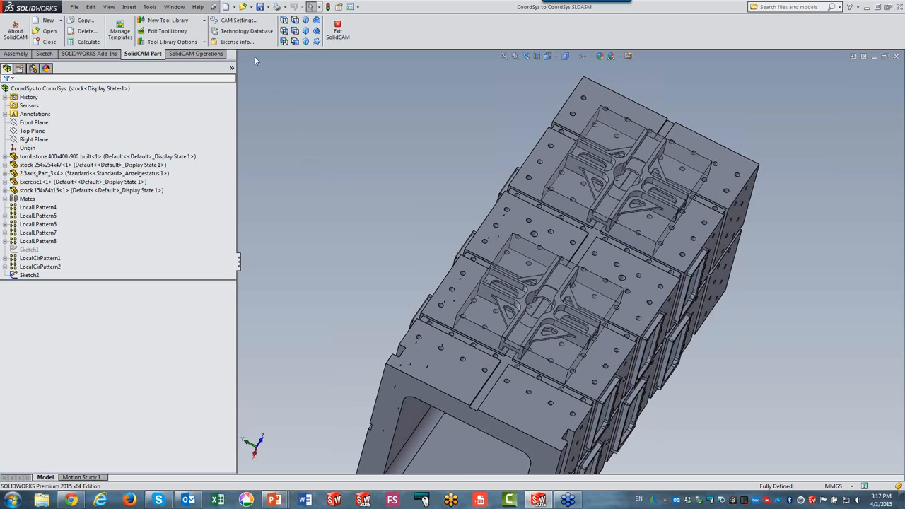
In the automatic CAM-Part definition settings, turn off the default CNC-controller, automatic MAC1-1 position, stock and target definition.
{"action": "left_click", "coordinate": [240, 22]}
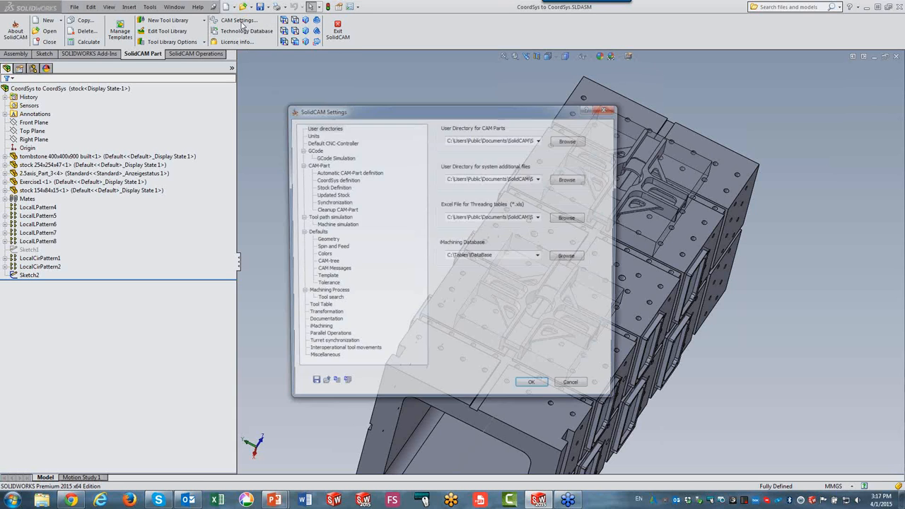
{"action": "left_click", "coordinate": [315, 165]}
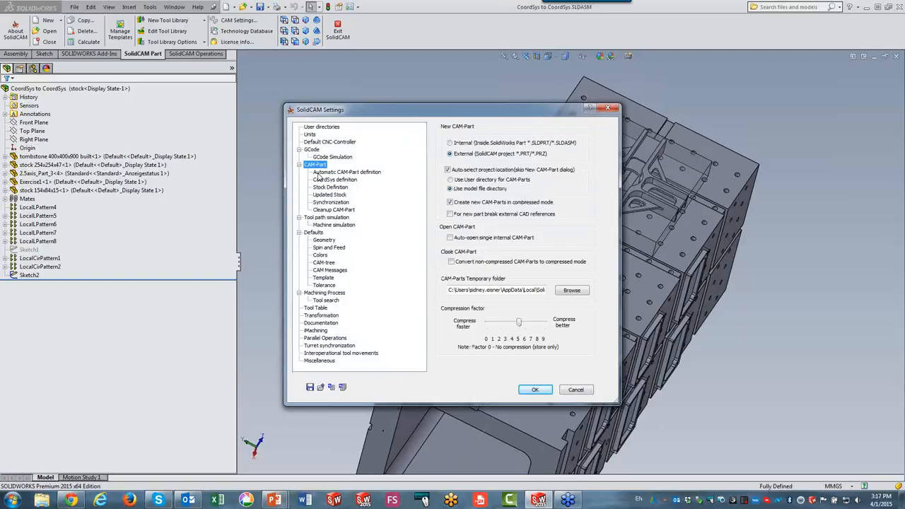
{"action": "left_click", "coordinate": [318, 173]}
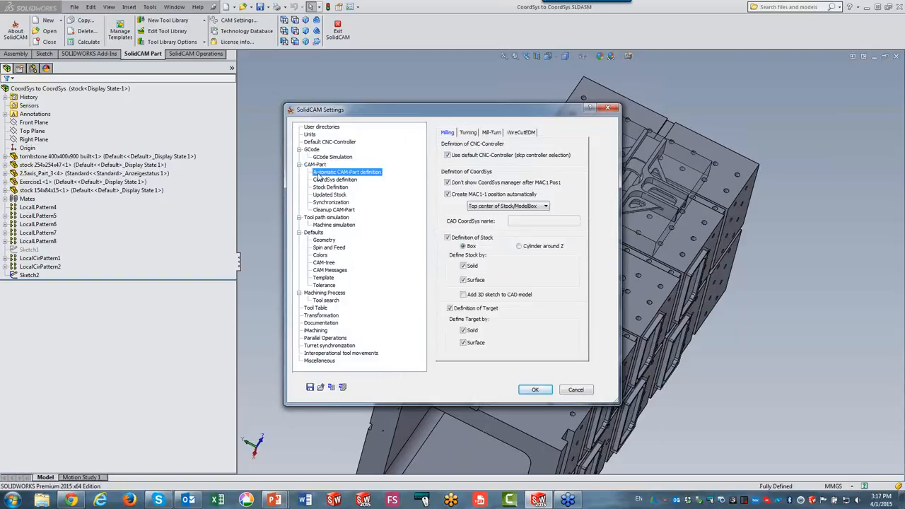
{"action": "left_click", "coordinate": [448, 155]}
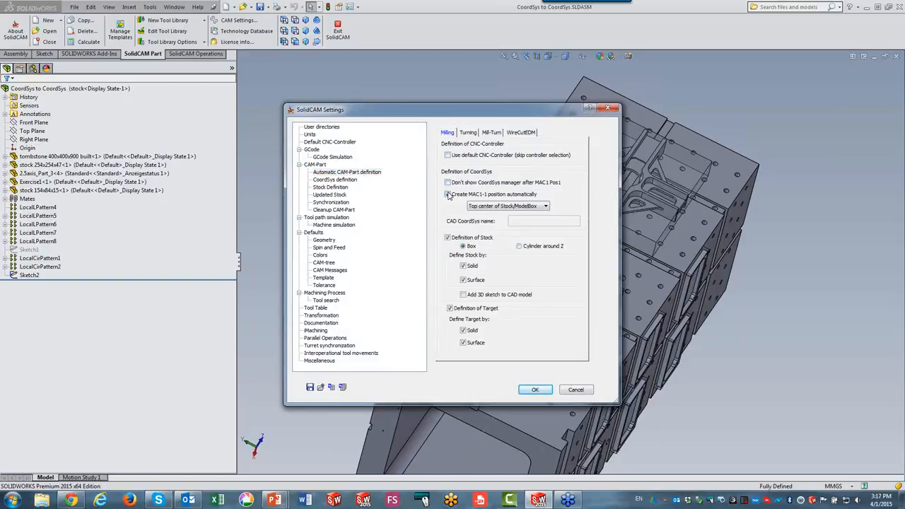
{"action": "left_click", "coordinate": [448, 194]}
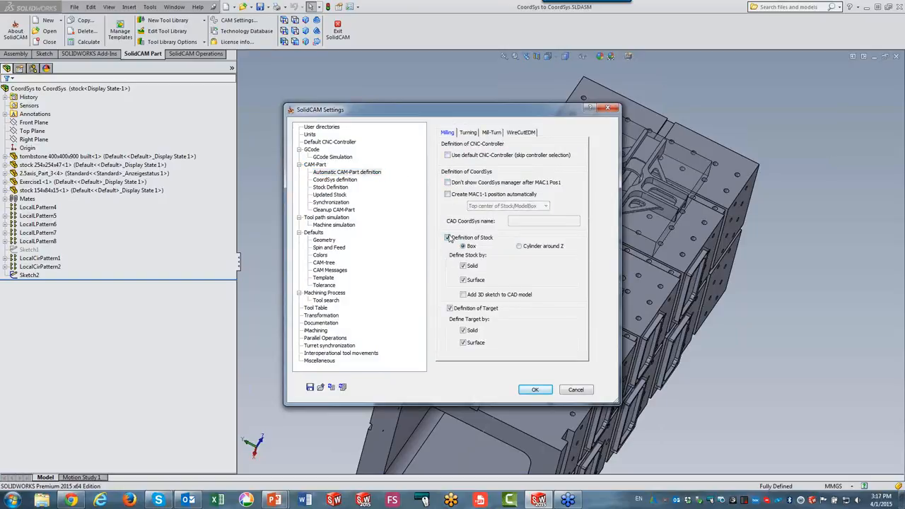
{"action": "left_click", "coordinate": [447, 238]}
{"action": "left_click", "coordinate": [449, 308]}
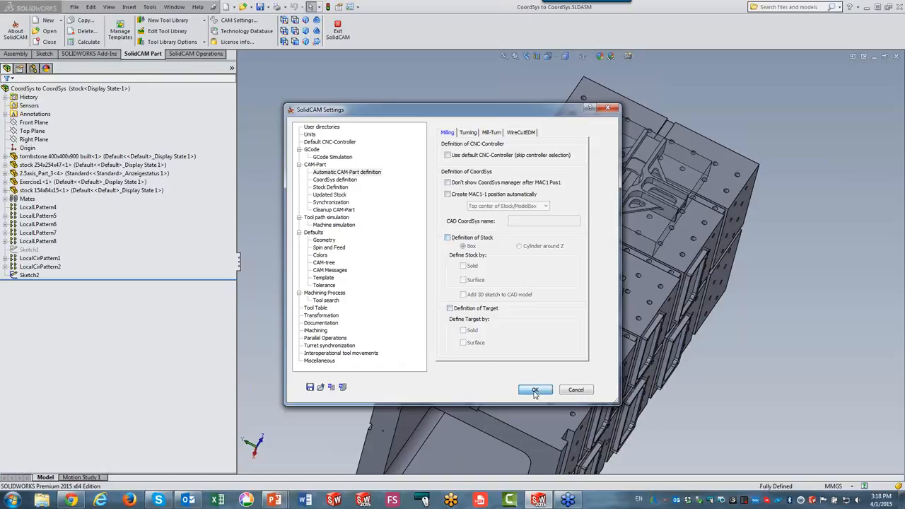
{"action": "left_click", "coordinate": [536, 391]}
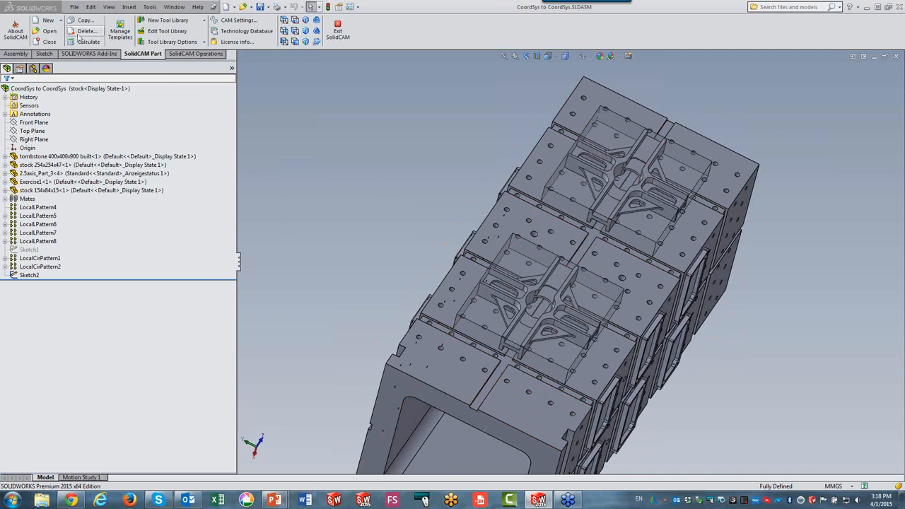
{"action": "left_click", "coordinate": [47, 21]}
{"action": "left_click", "coordinate": [56, 30]}
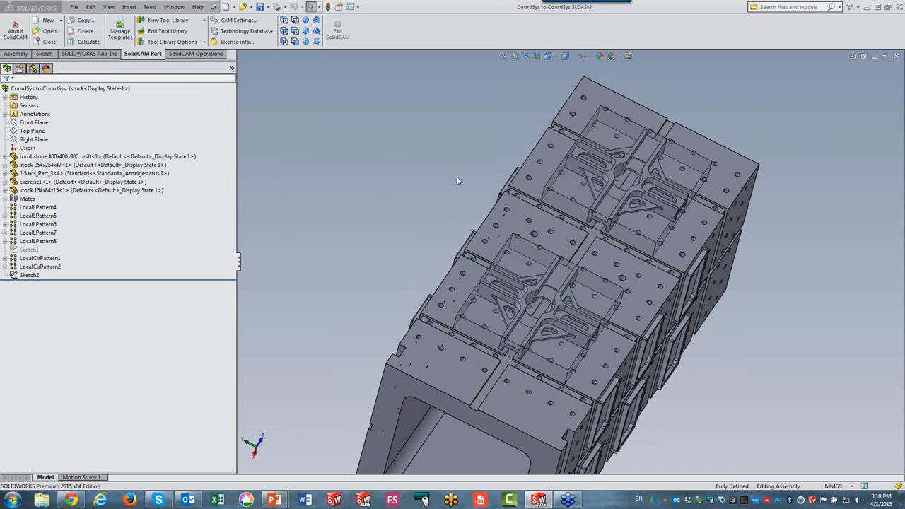
{"action": "left_click", "coordinate": [396, 148]}
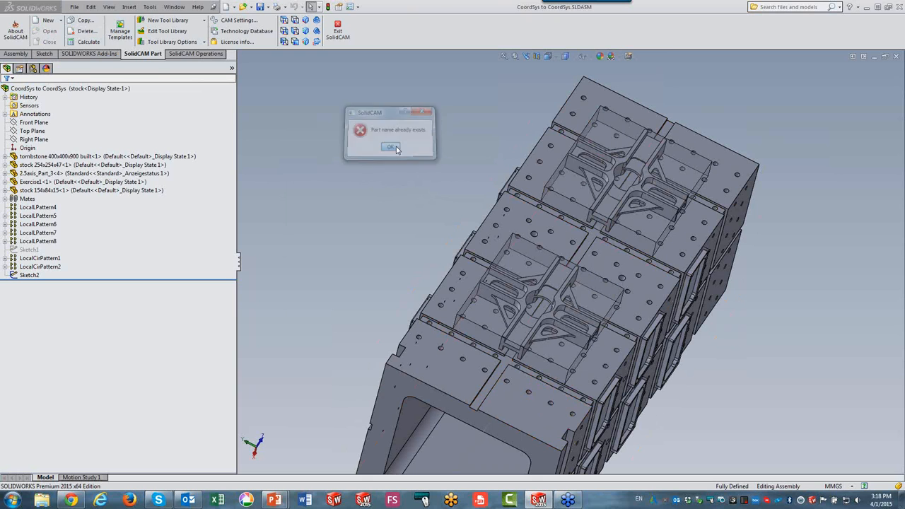
In the CAM-Part settings, turn off automatic project location selection for new CAM-Parts.
{"action": "left_click", "coordinate": [226, 21]}
{"action": "left_click", "coordinate": [318, 164]}
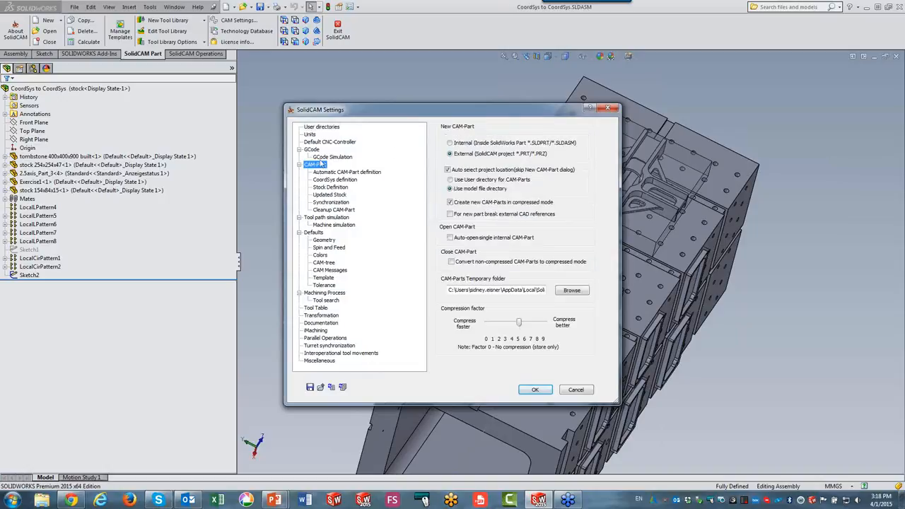
{"action": "left_click", "coordinate": [447, 170]}
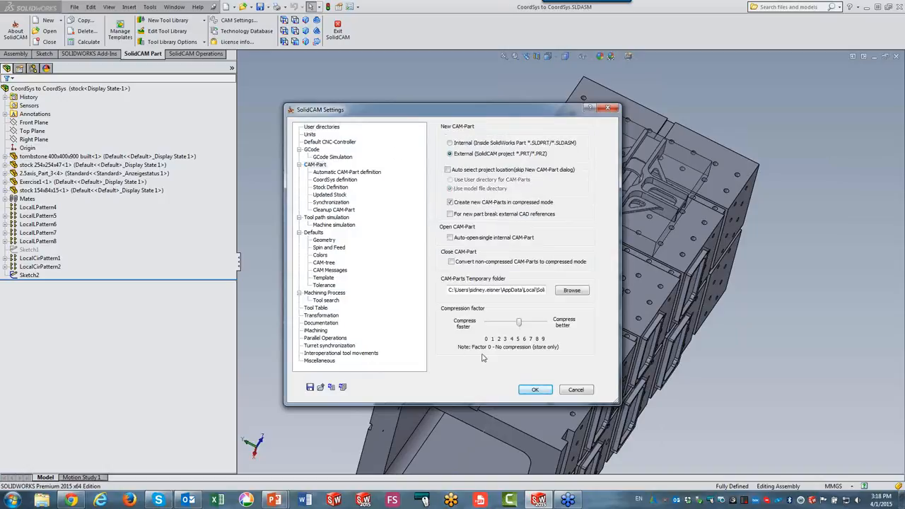
{"action": "left_click", "coordinate": [537, 391]}
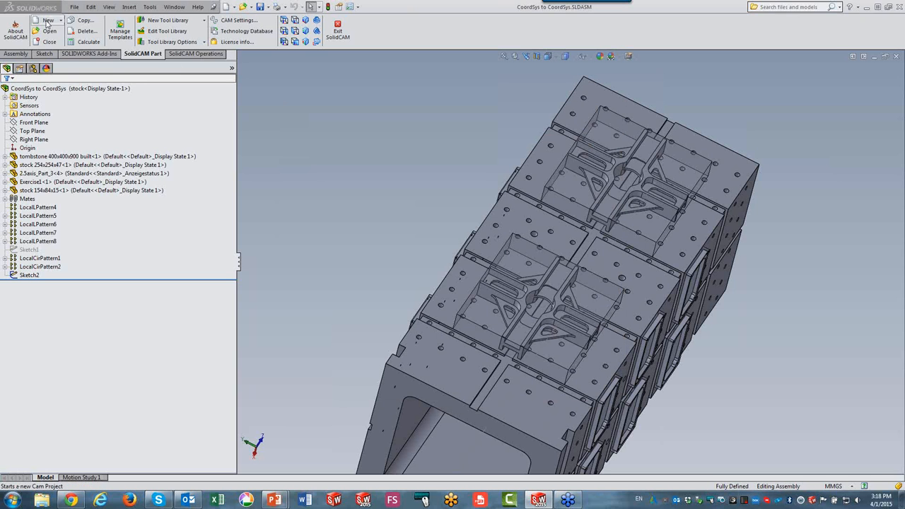
Create a new external milling CAM-Part named CoordSys to CoordSys 1 in the model directory with metric units.
{"action": "left_click", "coordinate": [47, 23]}
{"action": "left_click", "coordinate": [53, 31]}
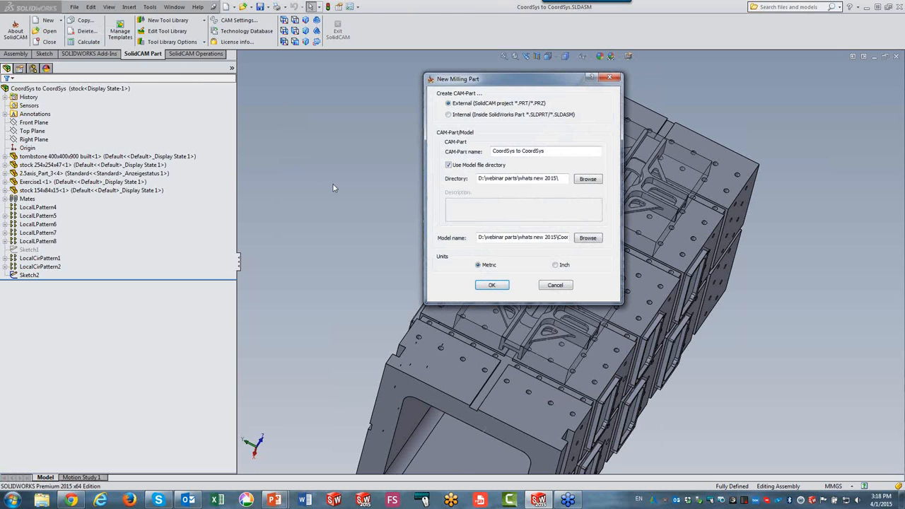
{"action": "left_click", "coordinate": [493, 287]}
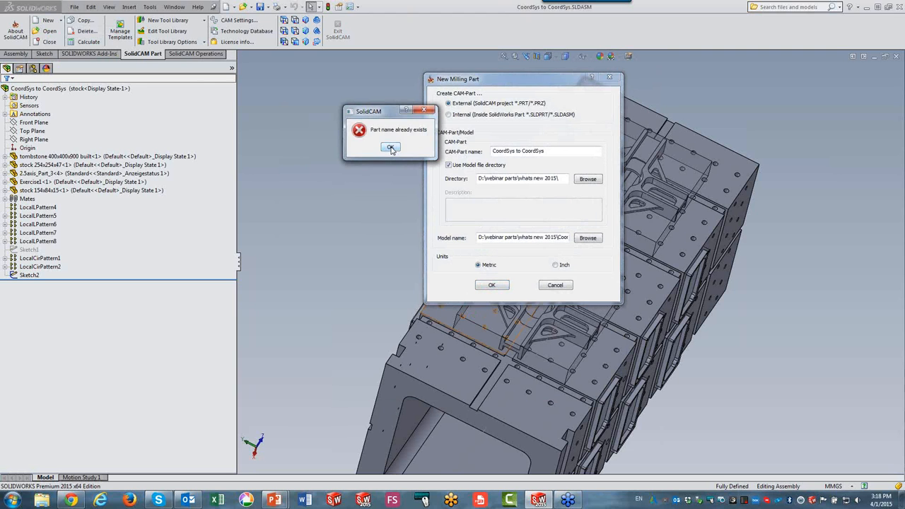
{"action": "left_click", "coordinate": [391, 148]}
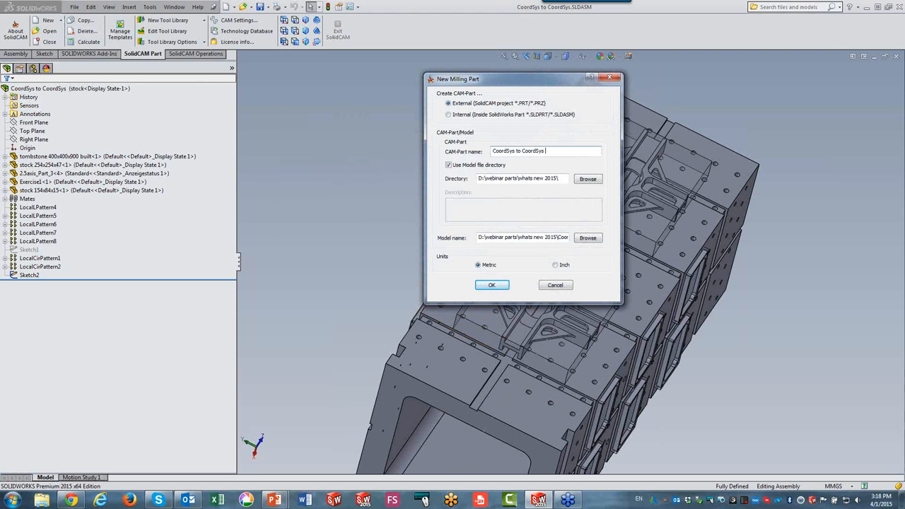
{"action": "left_click", "coordinate": [495, 285]}
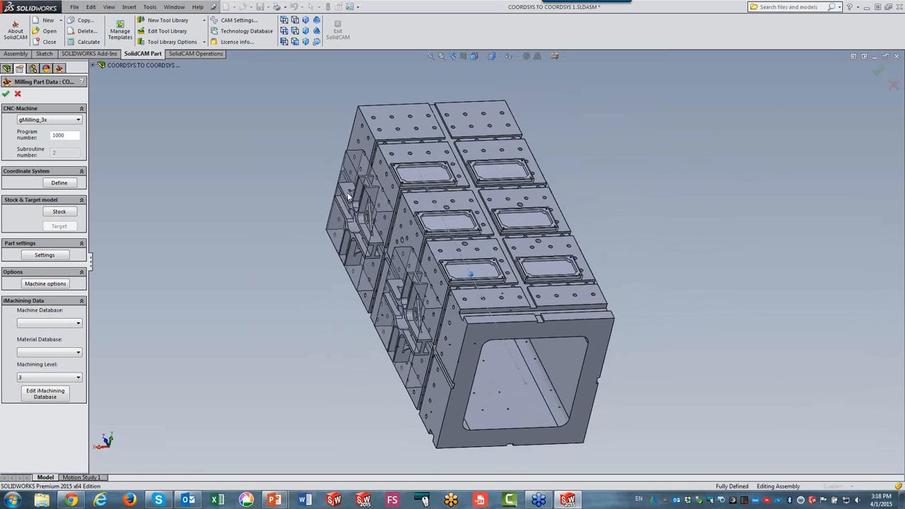
Choose ToyodaFH550 as the CNC machine for the CAM-Part.
{"action": "left_click", "coordinate": [36, 123]}
{"action": "left_click_drag", "start_coordinate": [118, 201], "coordinate": [96, 291]}
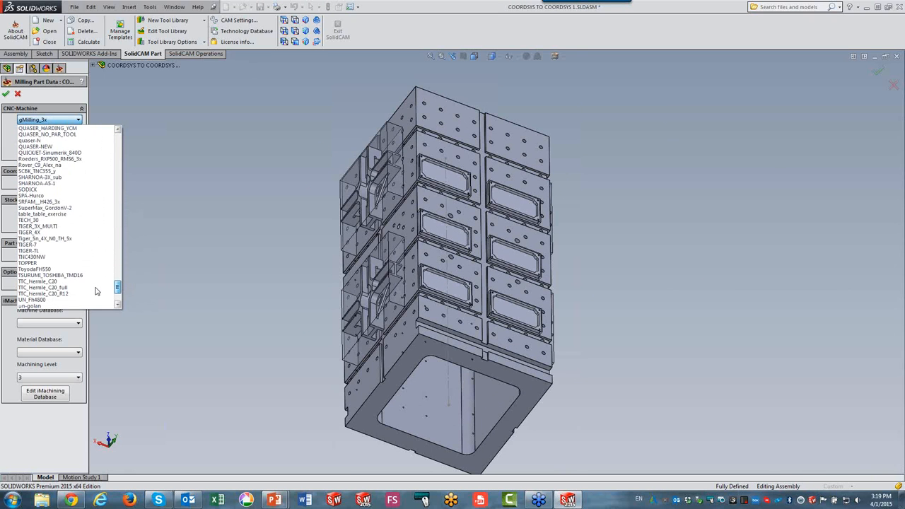
{"action": "left_click", "coordinate": [43, 270]}
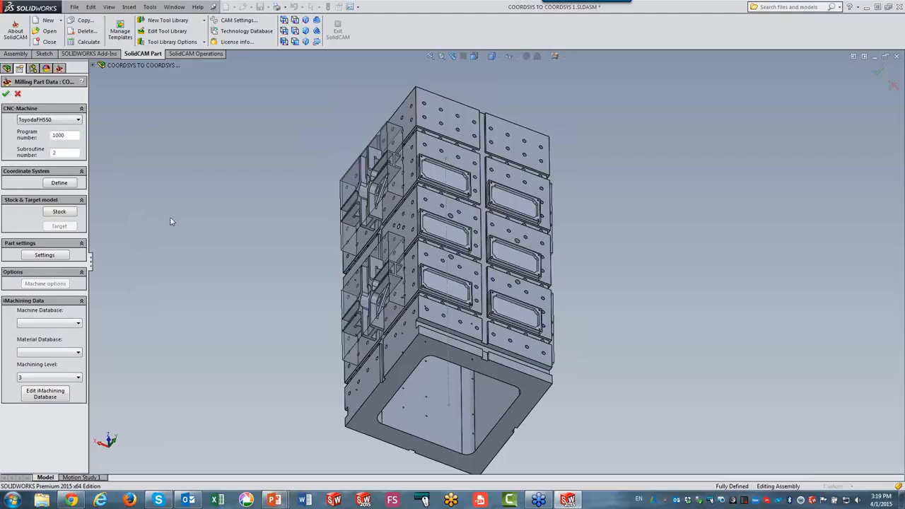
Start defining the coordinate system, set its origin to the corner of model box, and pick the pocket face on a top plate.
{"action": "left_click", "coordinate": [56, 183]}
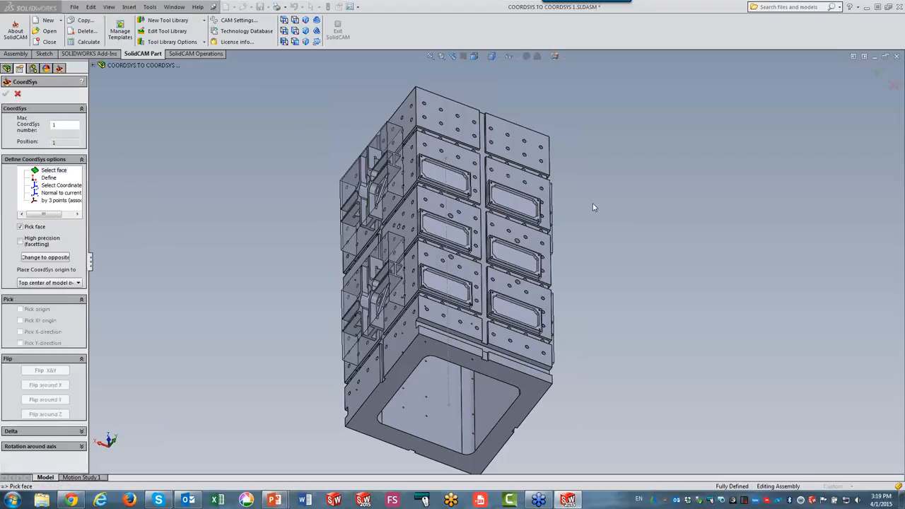
{"action": "middle_click_drag", "start_coordinate": [616, 283], "coordinate": [568, 293]}
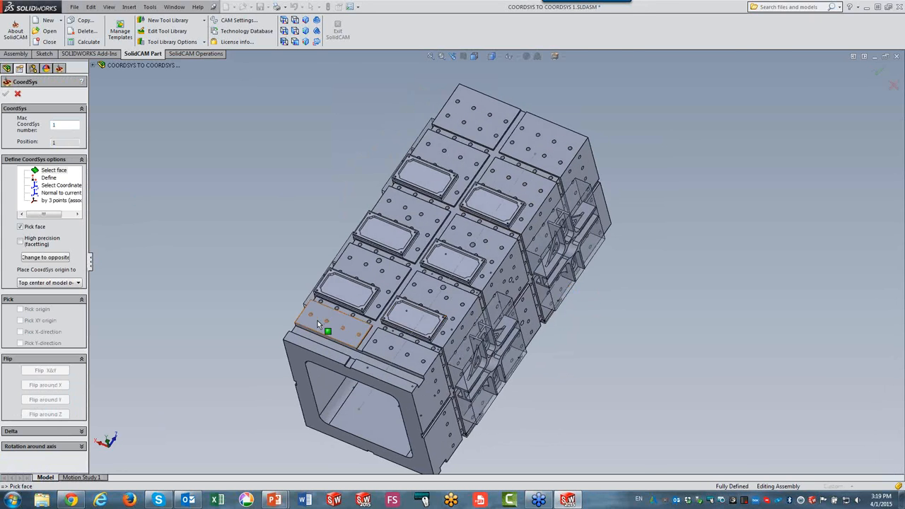
{"action": "scroll", "coordinate": [336, 297], "scroll_direction": "down", "scroll_amount": 5}
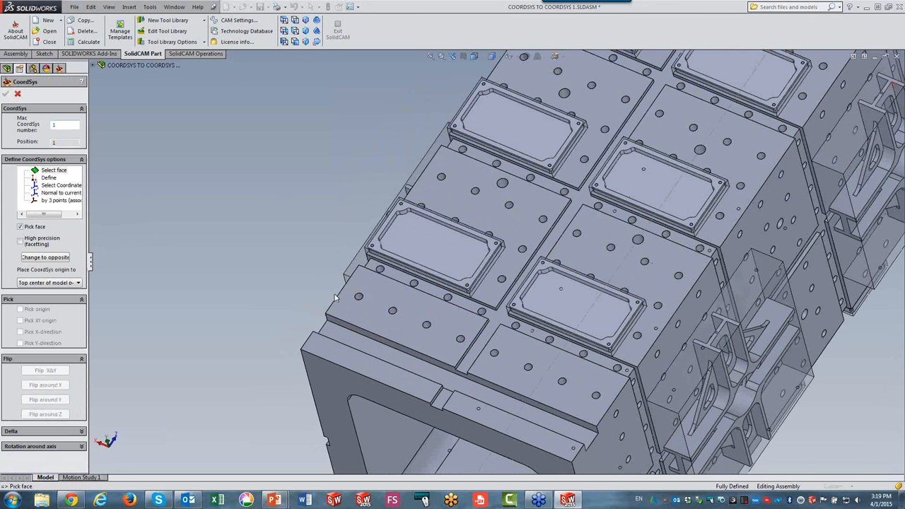
{"action": "left_click", "coordinate": [35, 282]}
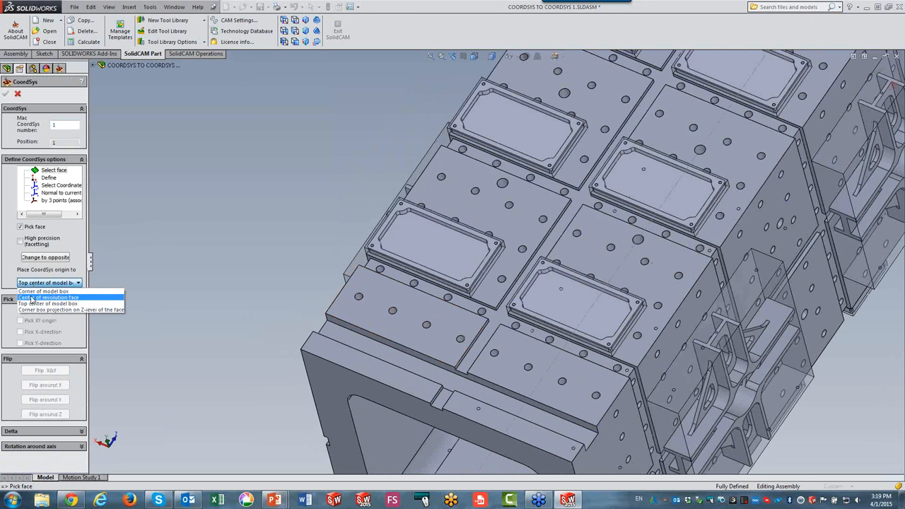
{"action": "left_click", "coordinate": [42, 291]}
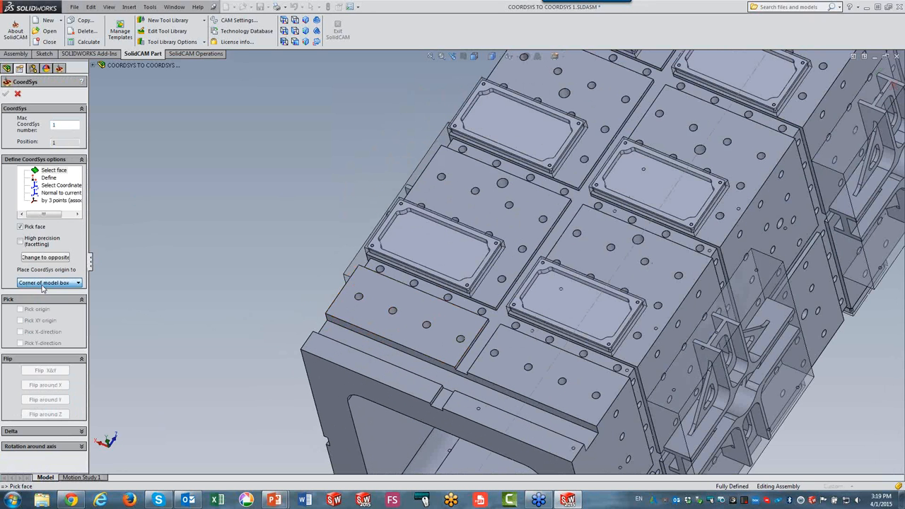
{"action": "left_click", "coordinate": [418, 241]}
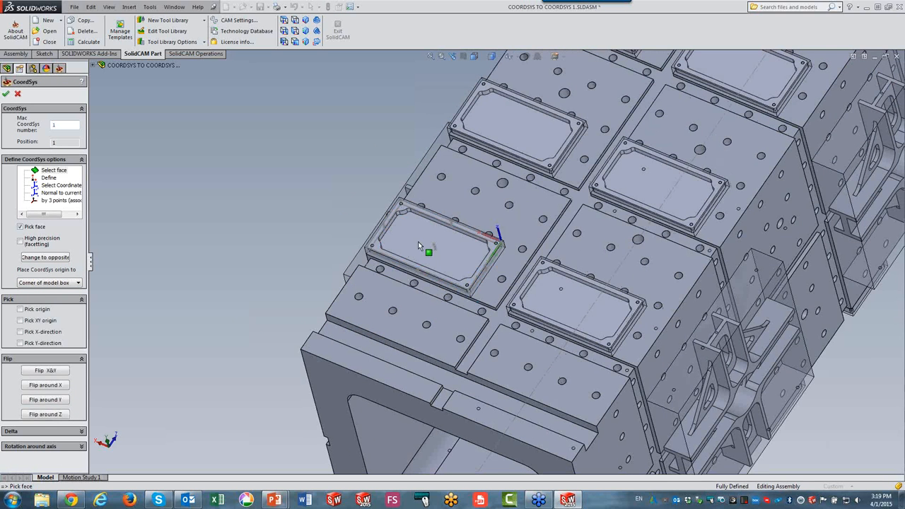
Enable origin picking and pick the outer corner of that plate as the coordinate system origin.
{"action": "scroll", "coordinate": [255, 241], "scroll_direction": "down", "scroll_amount": 3}
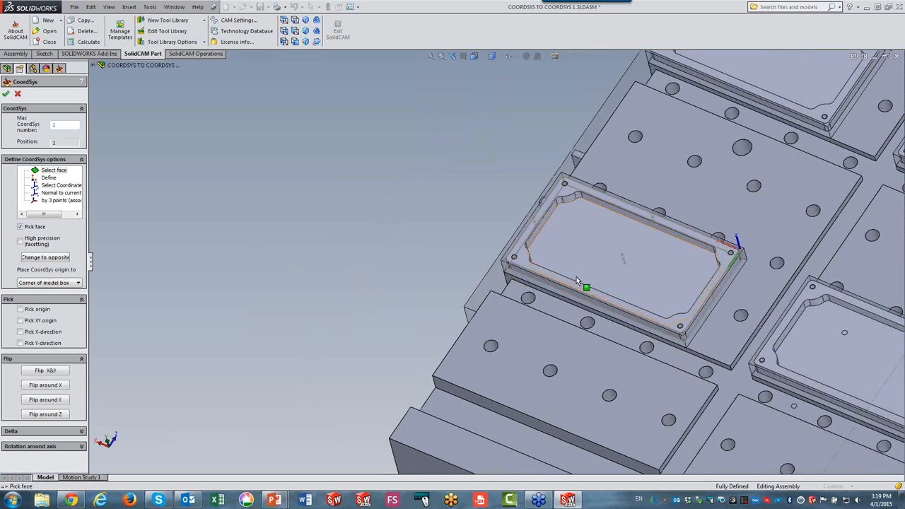
{"action": "scroll", "coordinate": [577, 276], "scroll_direction": "down", "scroll_amount": 3}
{"action": "left_click", "coordinate": [21, 310]}
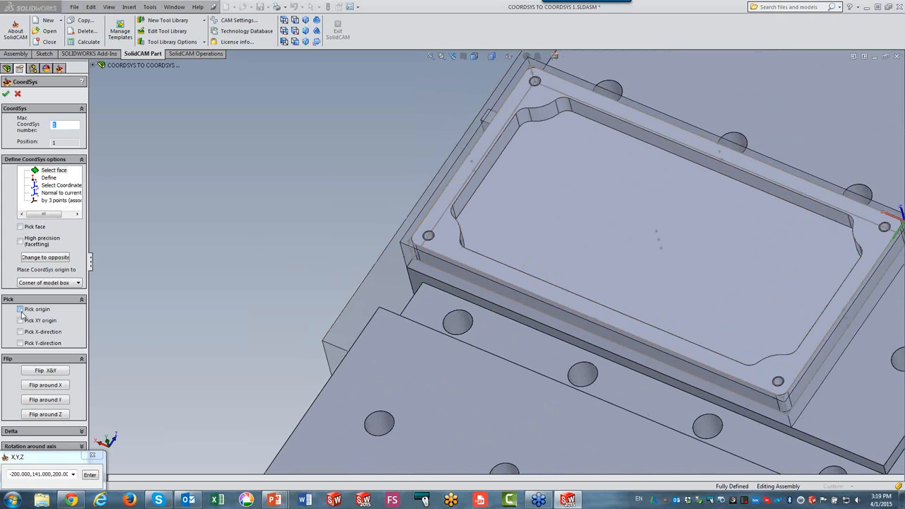
{"action": "scroll", "coordinate": [419, 239], "scroll_direction": "down", "scroll_amount": 3}
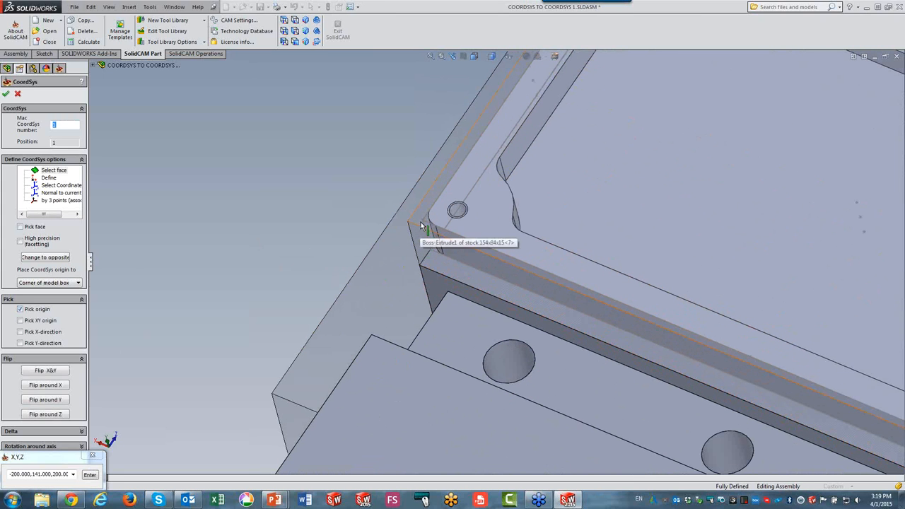
{"action": "left_click", "coordinate": [422, 220]}
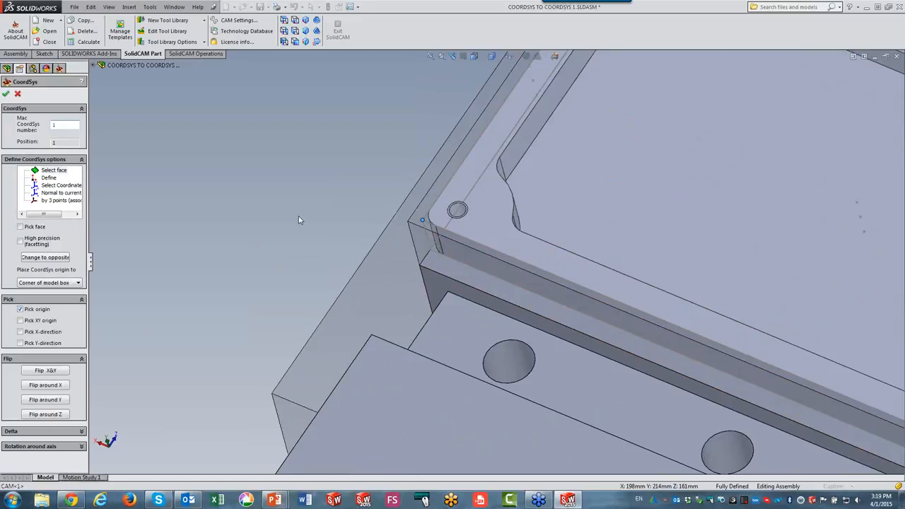
{"action": "left_click", "coordinate": [422, 220]}
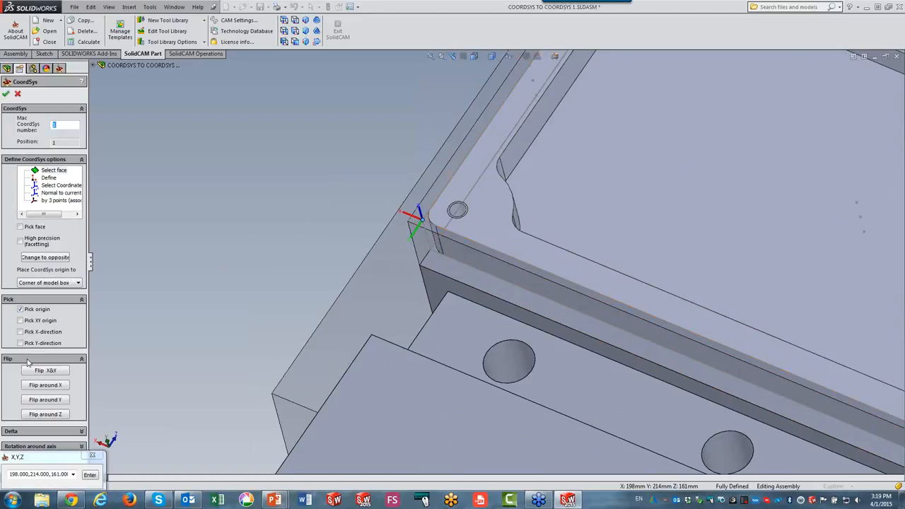
Flip the coordinate system around Z, confirm it, and accept the default machining levels.
{"action": "left_click", "coordinate": [40, 414]}
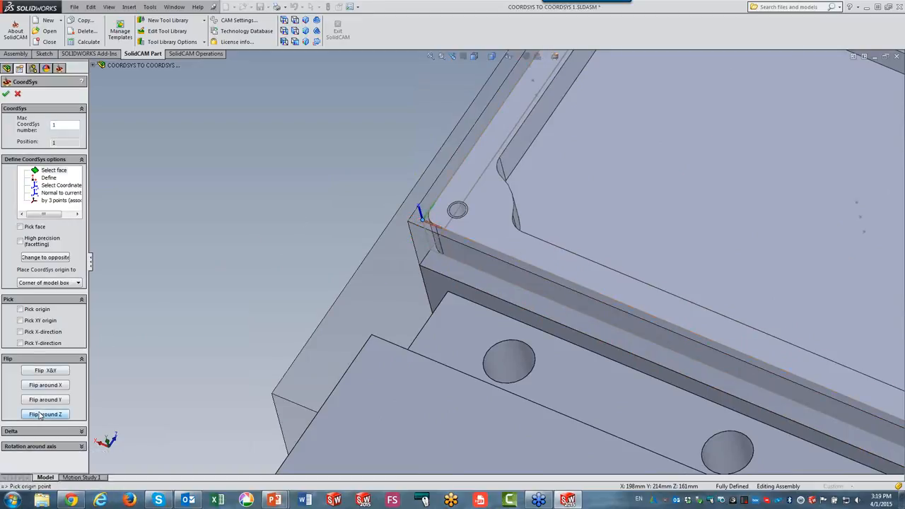
{"action": "left_click", "coordinate": [6, 94]}
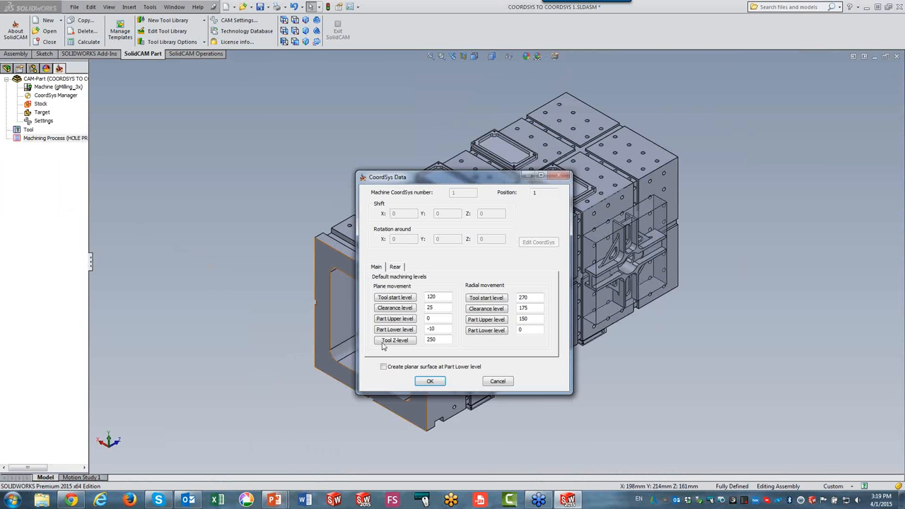
{"action": "left_click", "coordinate": [429, 383]}
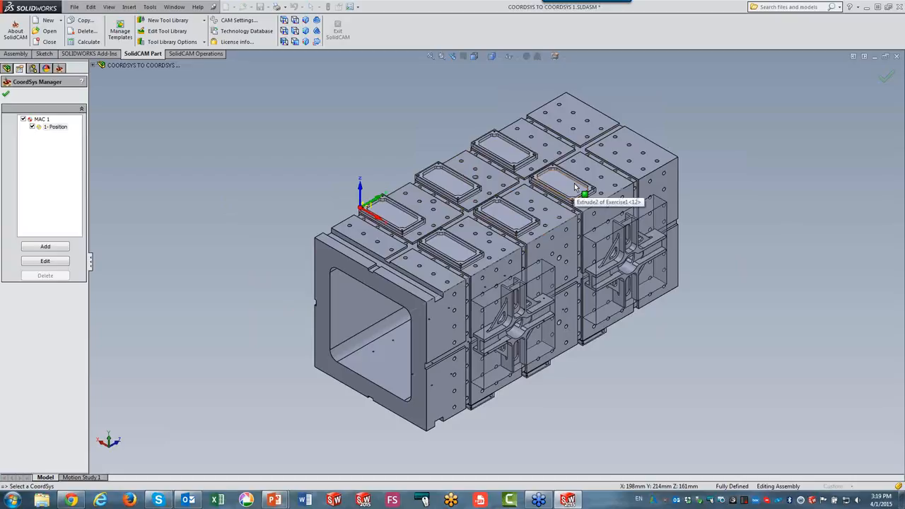
Create transformed copies of the first position as a translate matrix: 2 copies on X with 209 step, 3 copies on Y with 200 step.
{"action": "right_click", "coordinate": [55, 128]}
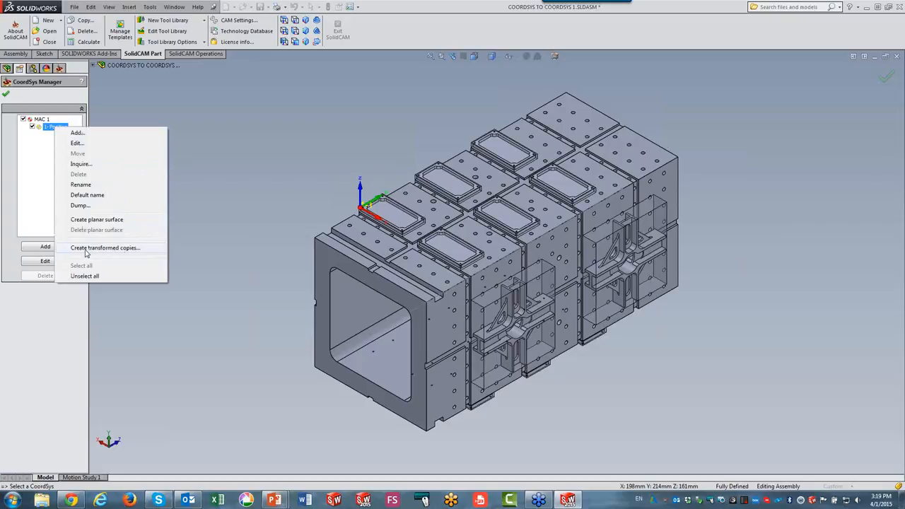
{"action": "left_click", "coordinate": [110, 248]}
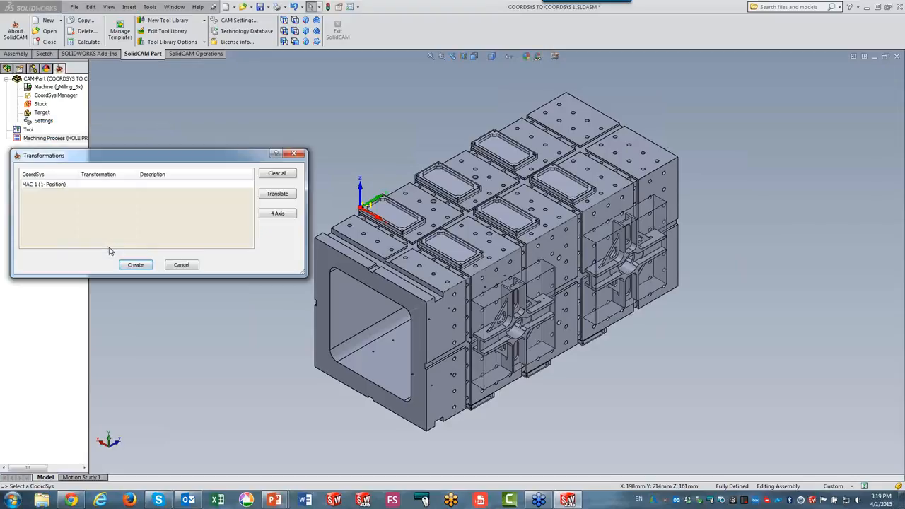
{"action": "left_click", "coordinate": [278, 195]}
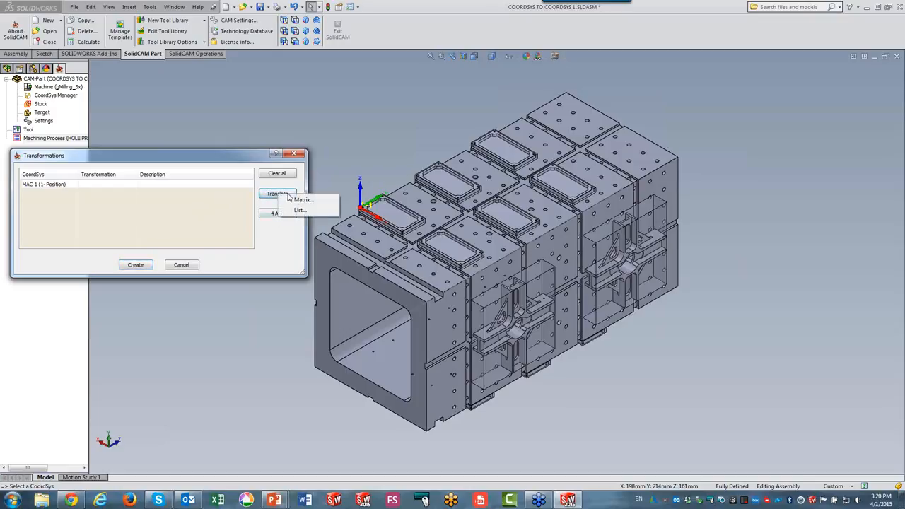
{"action": "left_click", "coordinate": [298, 201]}
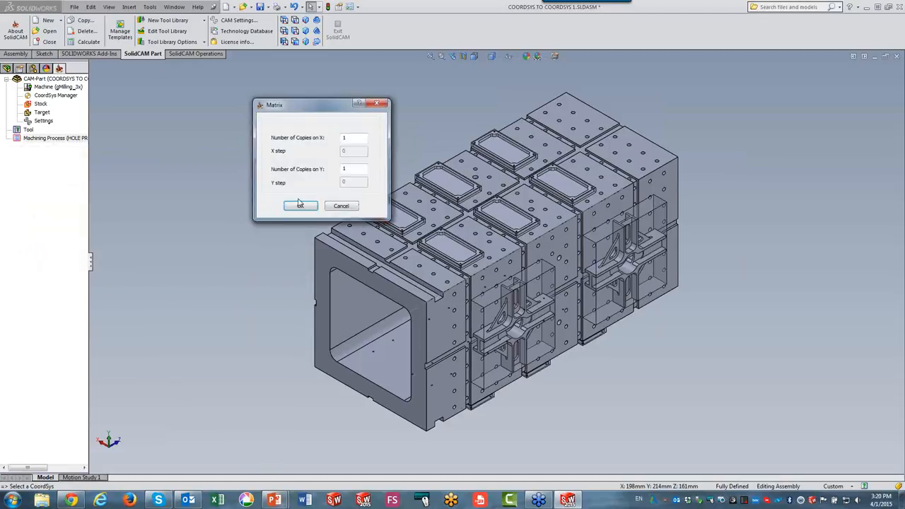
{"action": "double_click", "coordinate": [357, 140]}
{"action": "type", "text": "2"}
{"action": "type", "text": "209"}
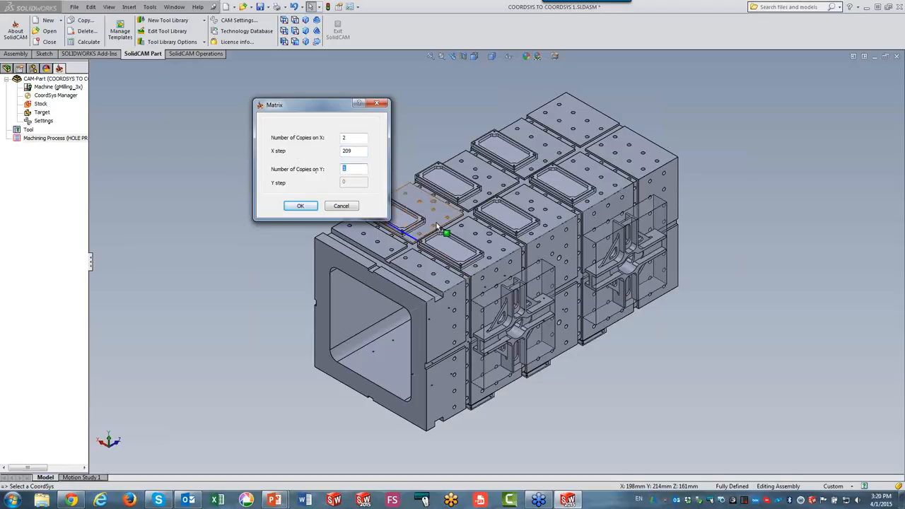
{"action": "type", "text": "3"}
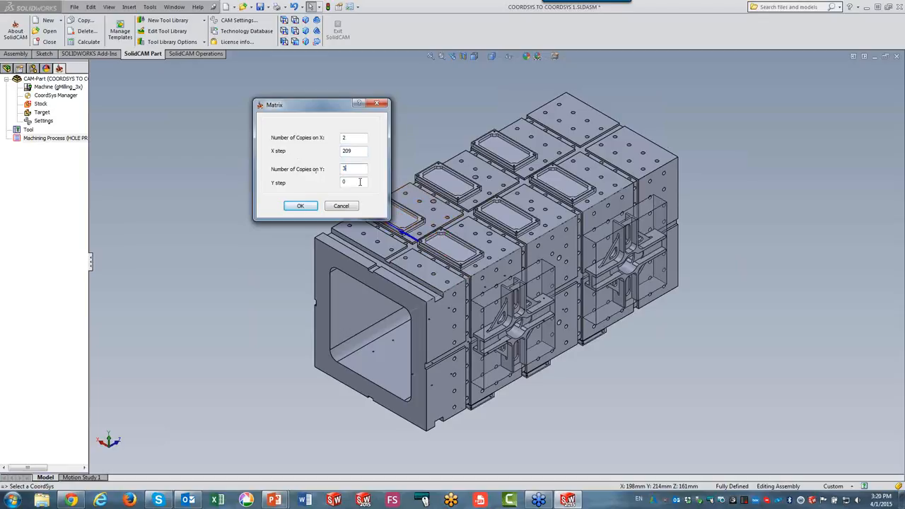
{"action": "key", "text": "Tab"}
{"action": "type", "text": "200"}
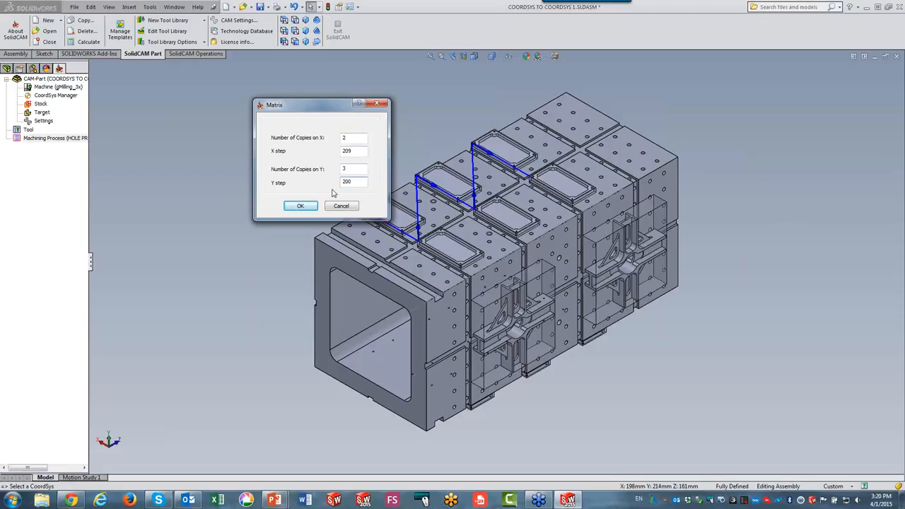
{"action": "left_click", "coordinate": [301, 210]}
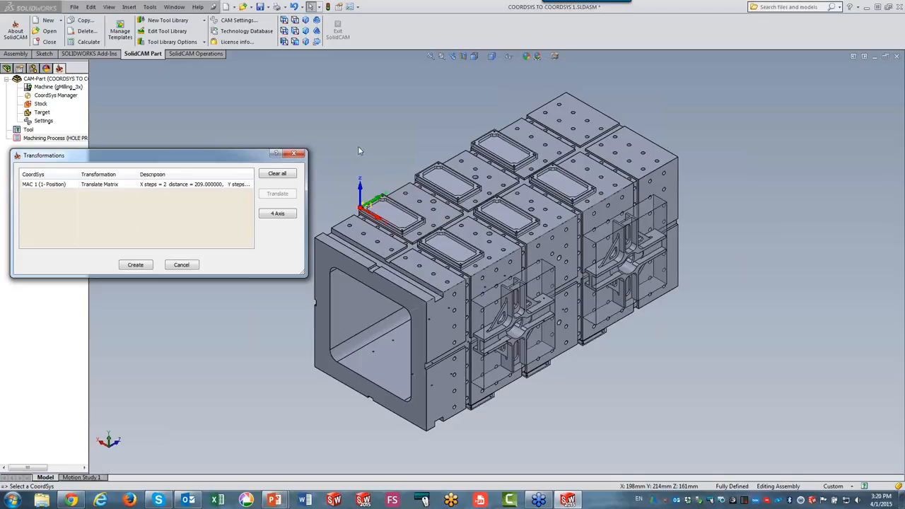
Add a 180° 4th-axis rotation about a vector picked through both ends of the tombstone, then create the transformed copies.
{"action": "left_click", "coordinate": [133, 187]}
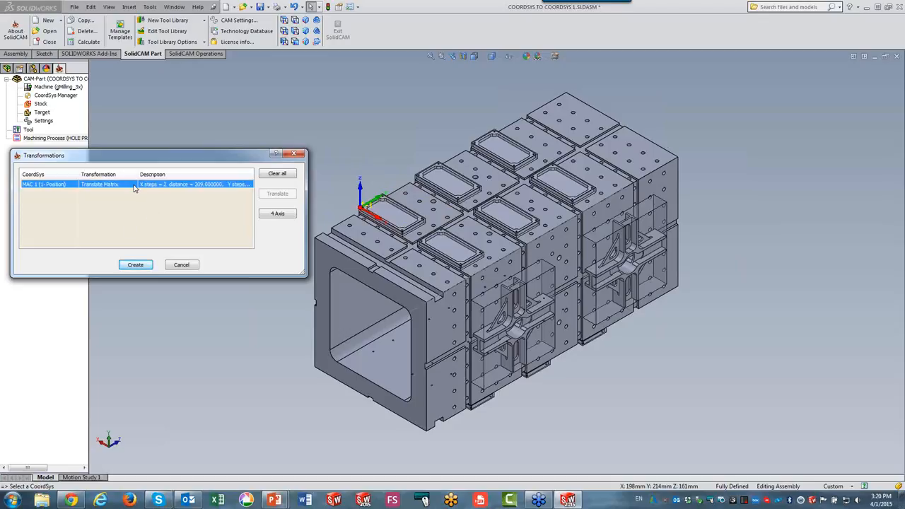
{"action": "left_click", "coordinate": [274, 215]}
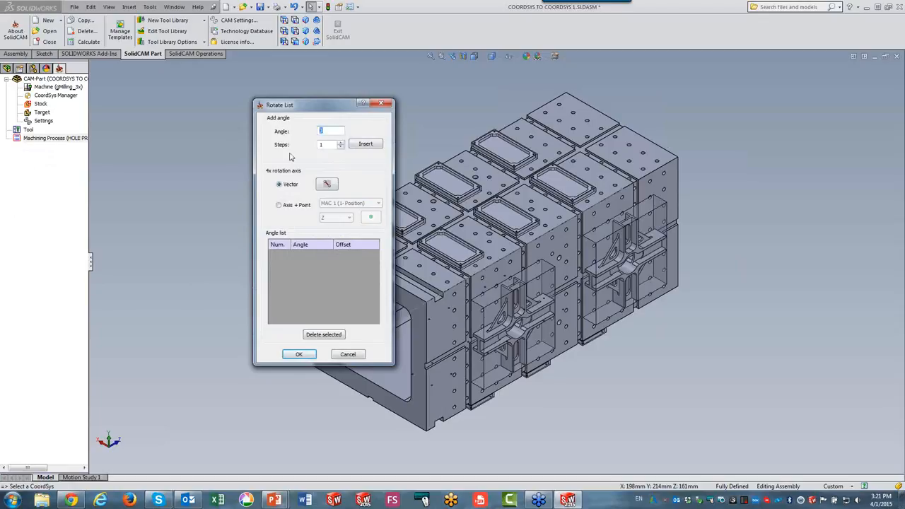
{"action": "type", "text": "18"}
{"action": "left_click", "coordinate": [366, 144]}
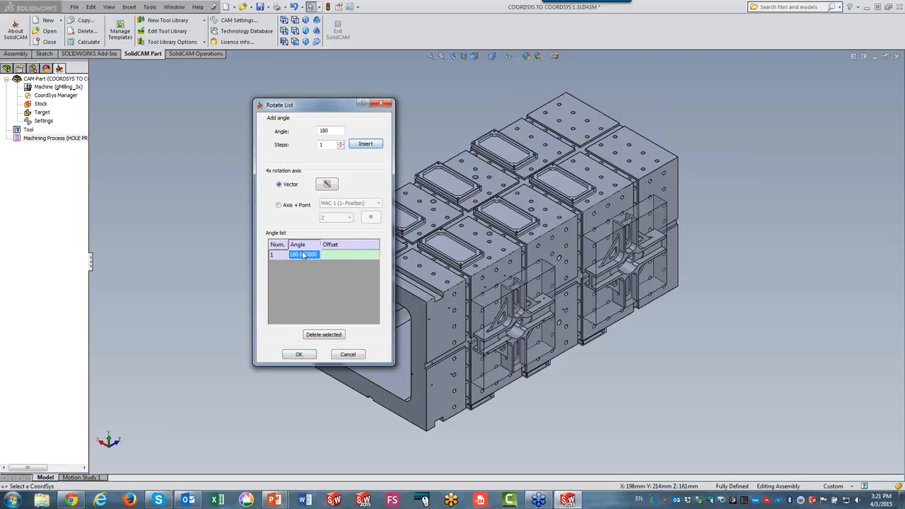
{"action": "left_click", "coordinate": [326, 185]}
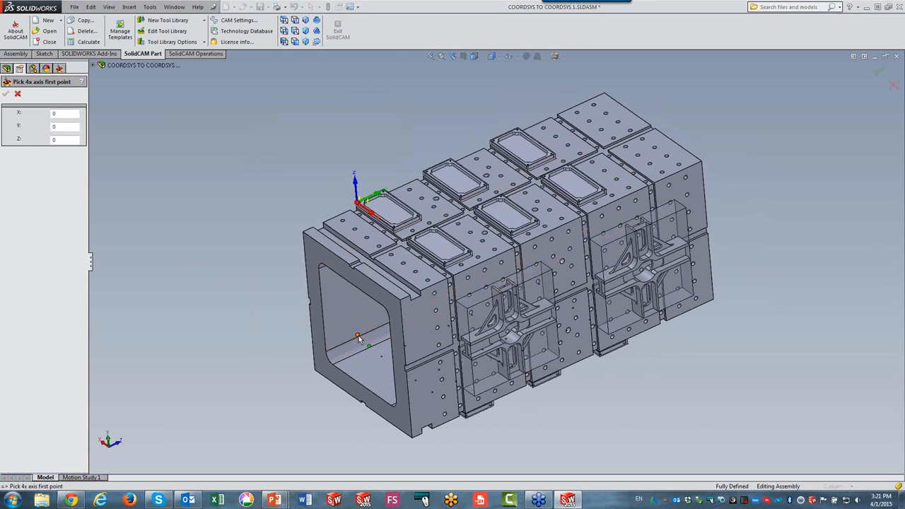
{"action": "left_click", "coordinate": [357, 337]}
{"action": "left_click", "coordinate": [7, 97]}
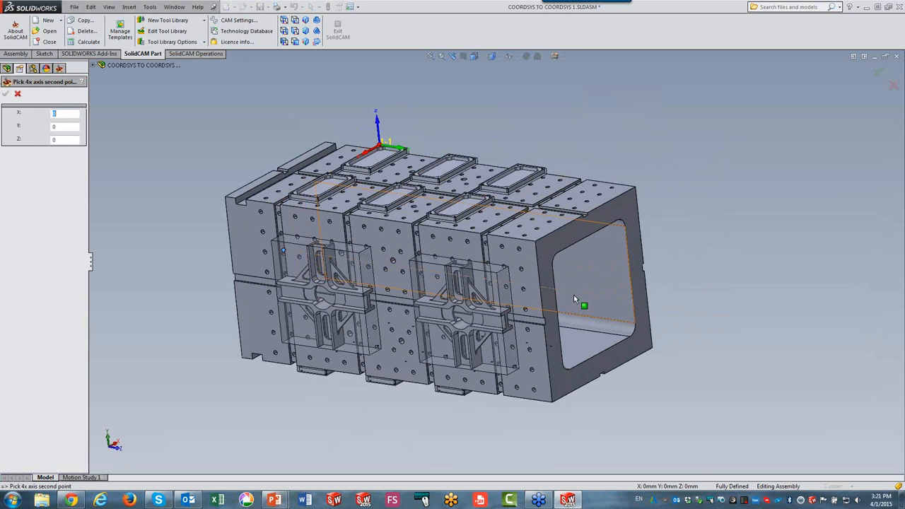
{"action": "left_click", "coordinate": [593, 294]}
{"action": "left_click", "coordinate": [6, 95]}
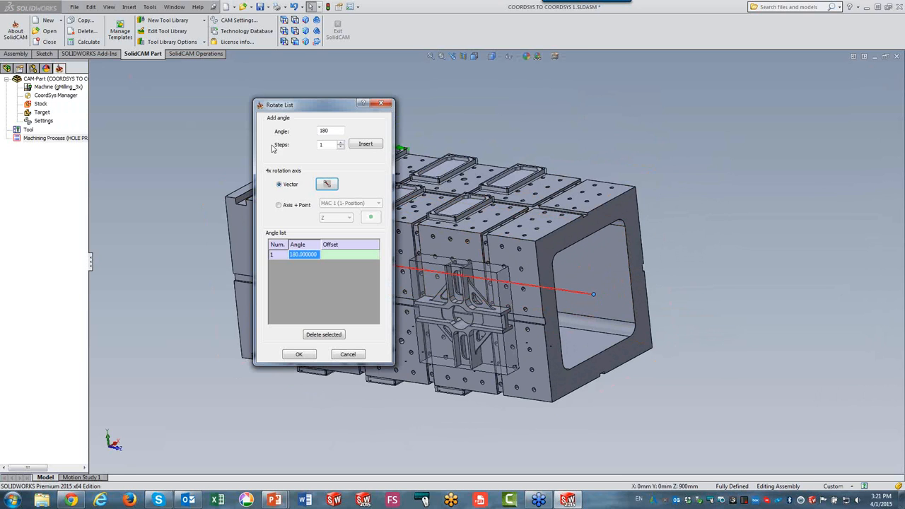
{"action": "left_click", "coordinate": [300, 355]}
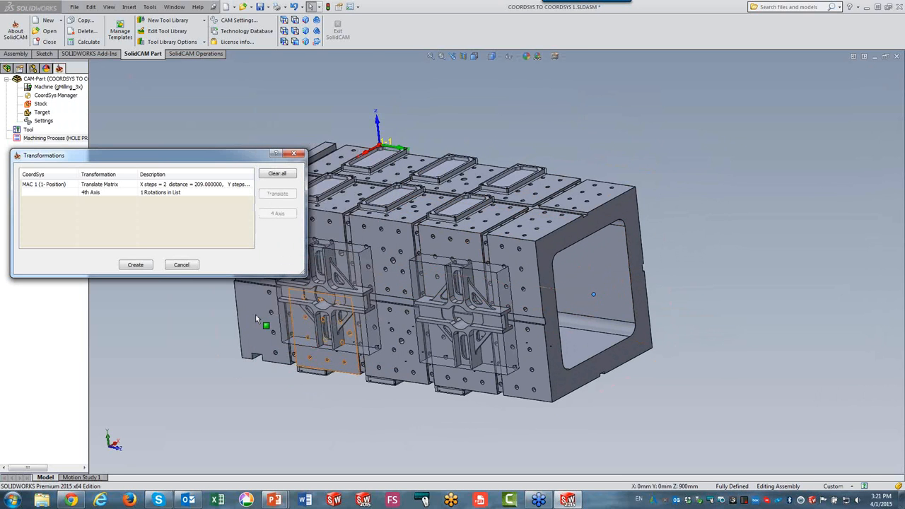
{"action": "left_click", "coordinate": [136, 265]}
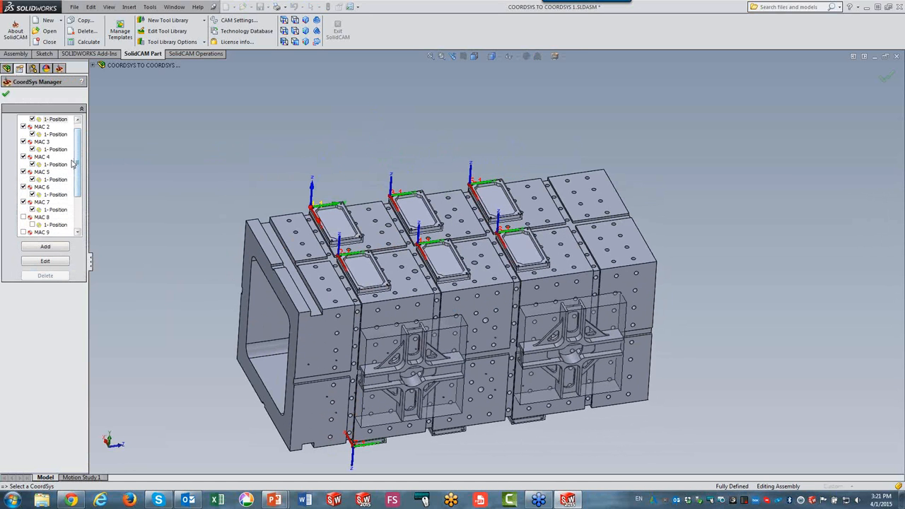
Activate coordinate systems MAC 8, MAC 9 and MAC 10 in the coordinate system list.
{"action": "scroll", "coordinate": [68, 212], "scroll_direction": "down", "scroll_amount": 2}
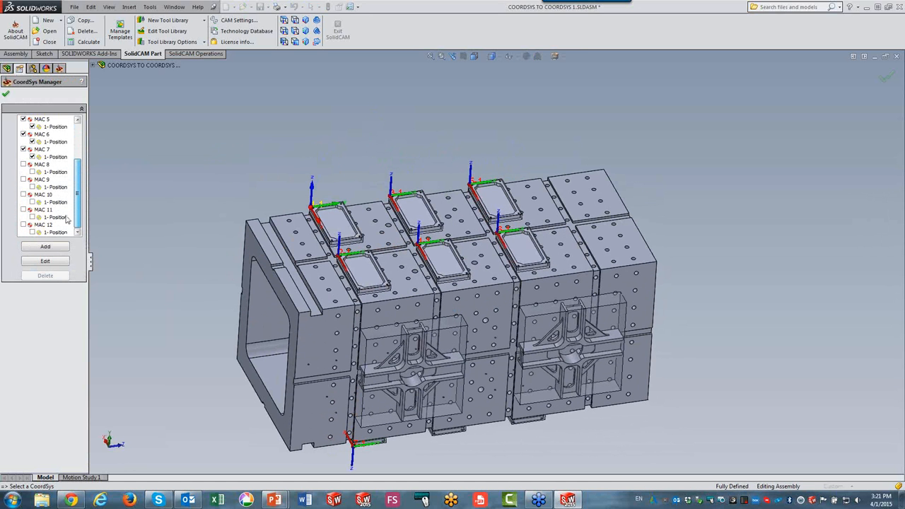
{"action": "scroll", "coordinate": [67, 219], "scroll_direction": "up", "scroll_amount": 3}
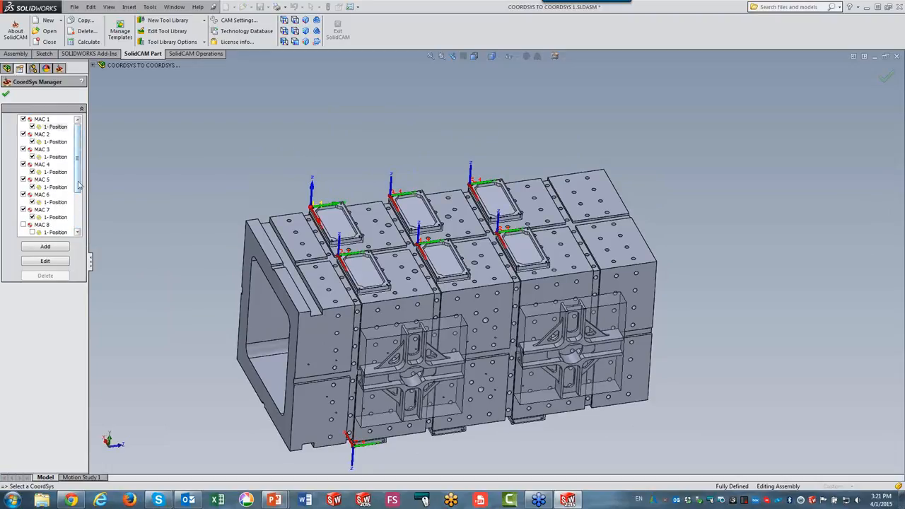
{"action": "scroll", "coordinate": [28, 176], "scroll_direction": "down", "scroll_amount": 2}
{"action": "scroll", "coordinate": [26, 186], "scroll_direction": "up", "scroll_amount": 1}
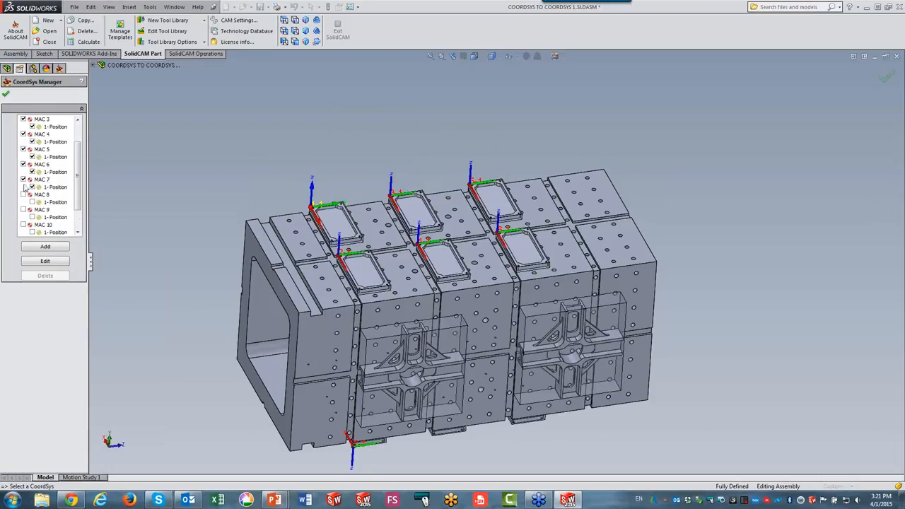
{"action": "left_click", "coordinate": [23, 194]}
{"action": "left_click", "coordinate": [23, 209]}
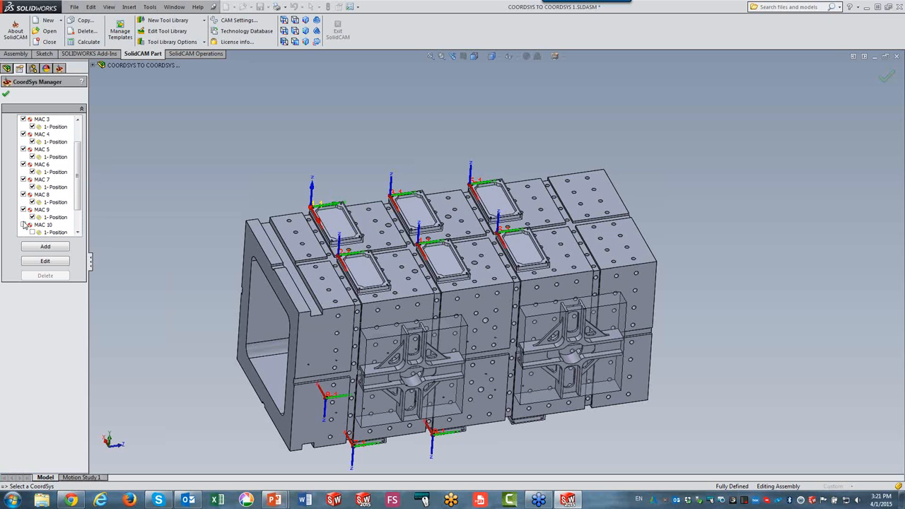
{"action": "left_click", "coordinate": [23, 224]}
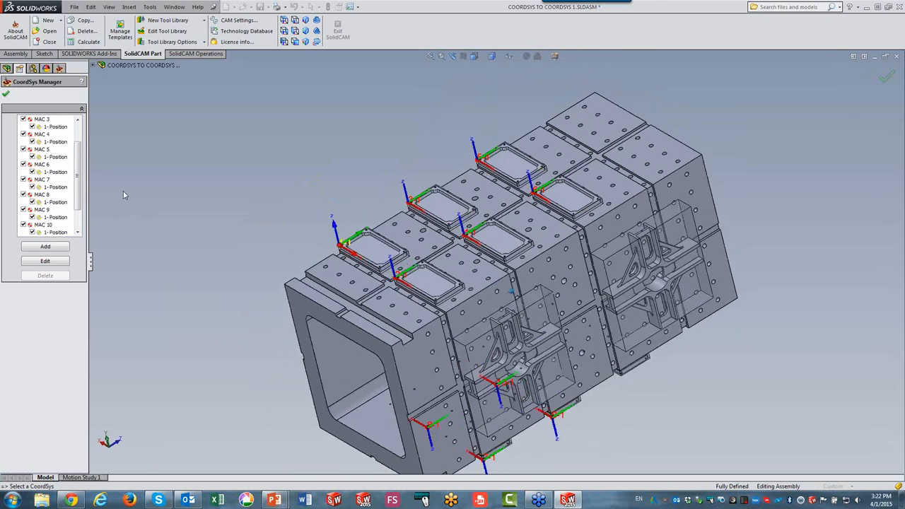
Add a new coordinate system on a pocket face of a part on the tombstone's underside, flip it around Z, and accept default machining levels.
{"action": "left_click_drag", "start_coordinate": [76, 182], "coordinate": [76, 160]}
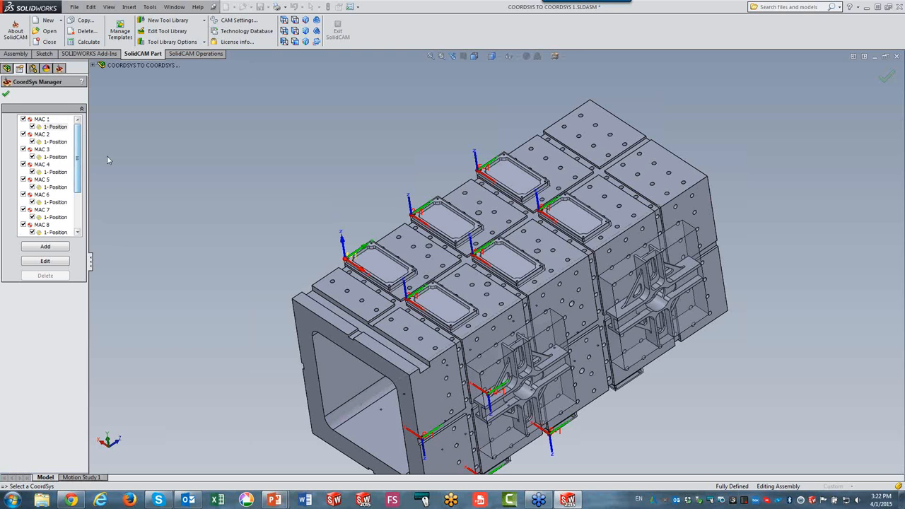
{"action": "left_click", "coordinate": [34, 249]}
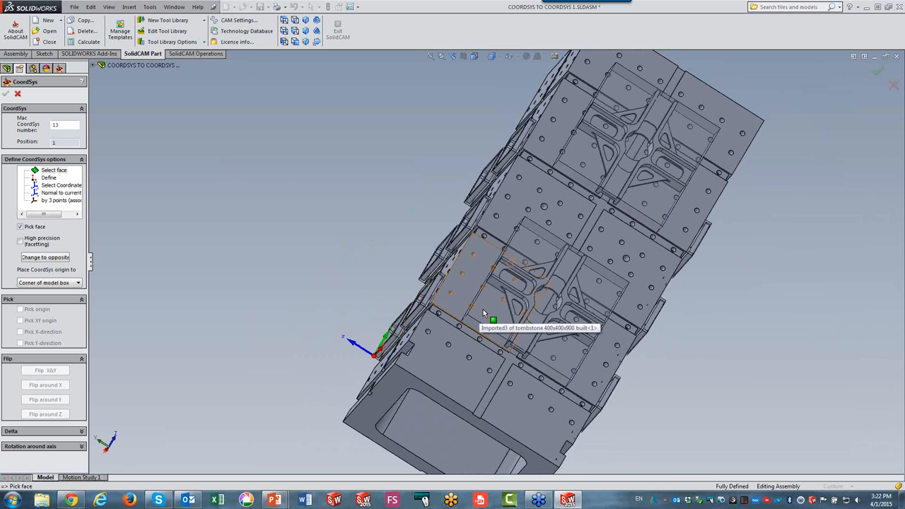
{"action": "left_click", "coordinate": [483, 309]}
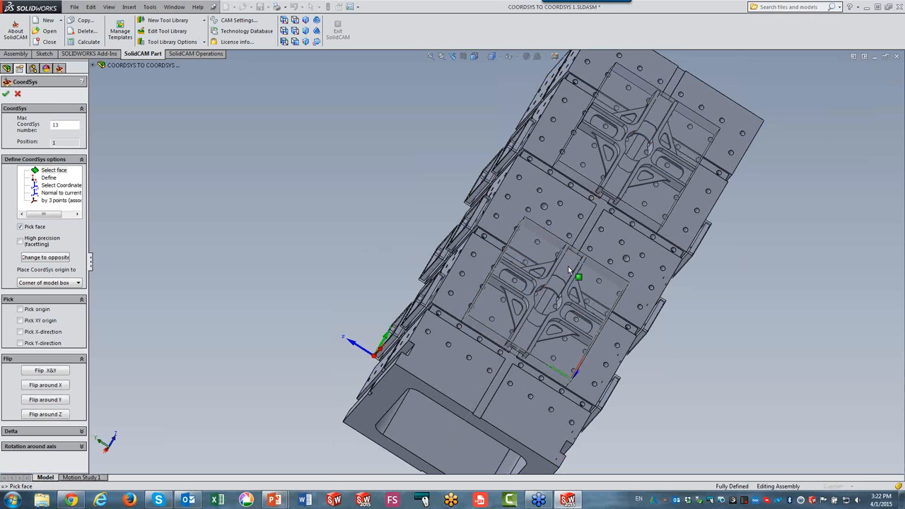
{"action": "middle_click_drag", "start_coordinate": [305, 286], "coordinate": [289, 284]}
{"action": "left_click", "coordinate": [44, 414]}
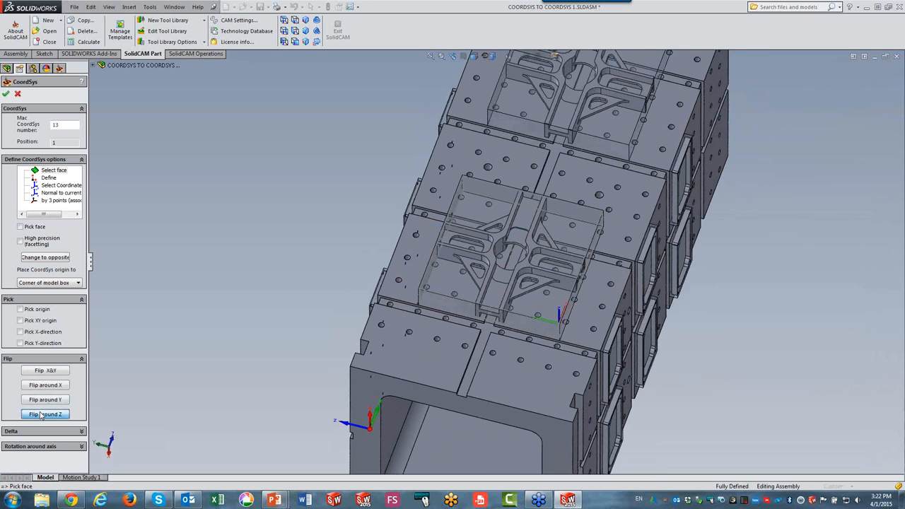
{"action": "left_click", "coordinate": [41, 415]}
{"action": "left_click", "coordinate": [41, 415]}
{"action": "left_click", "coordinate": [9, 96]}
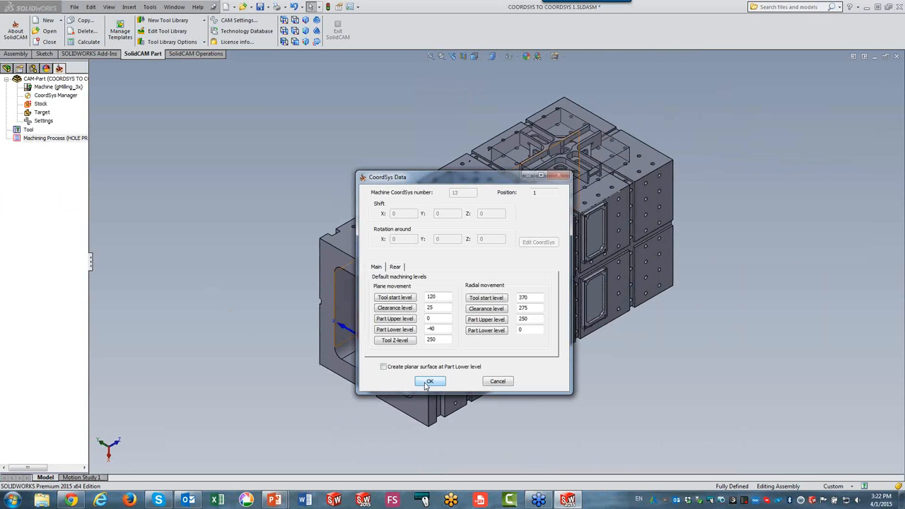
{"action": "left_click", "coordinate": [429, 381]}
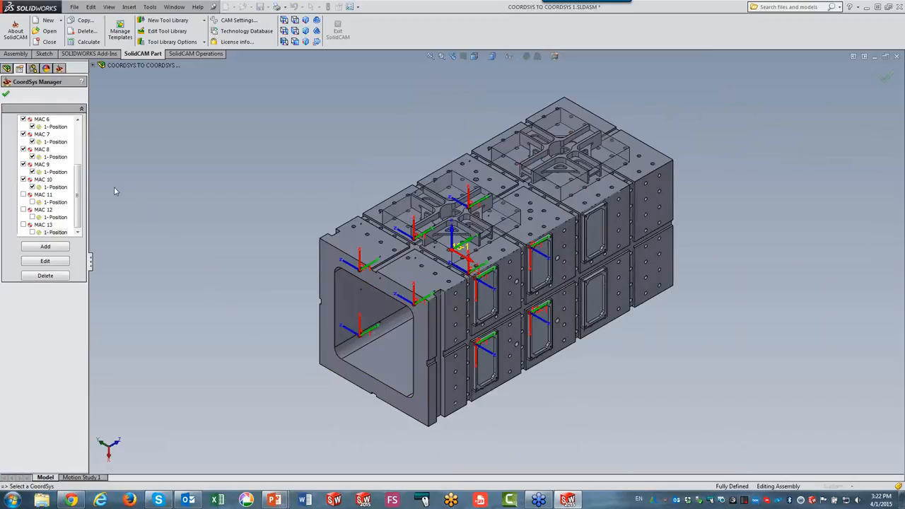
Create transformed copies of the new coordinate system as a translate matrix with 2 copies on Y at 400 step.
{"action": "right_click", "coordinate": [50, 234]}
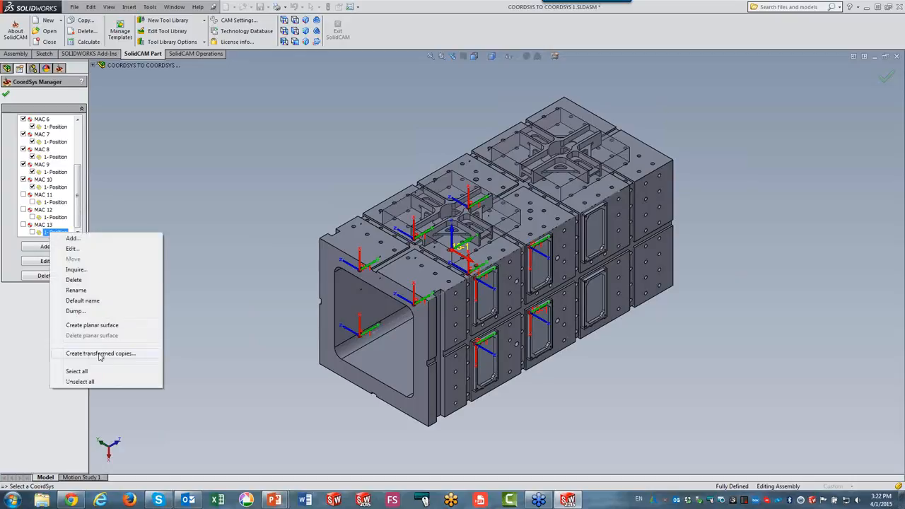
{"action": "left_click", "coordinate": [100, 354]}
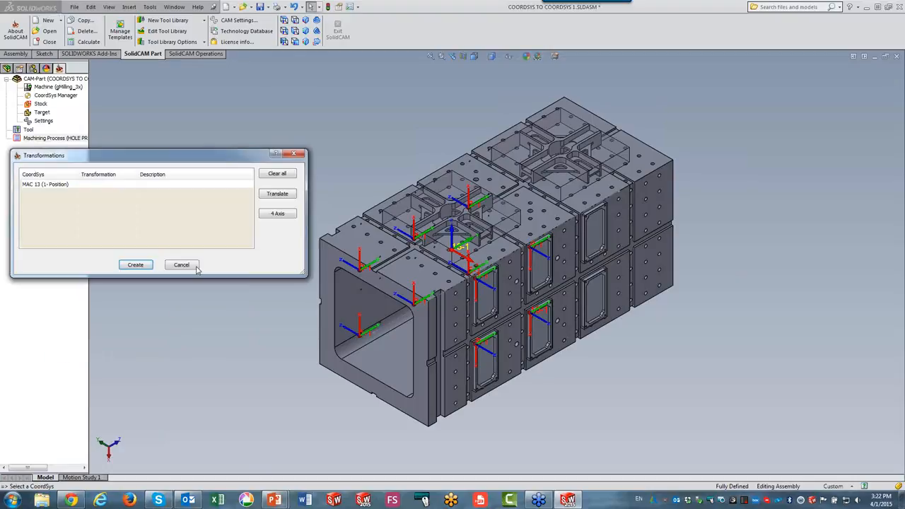
{"action": "left_click", "coordinate": [269, 196]}
{"action": "left_click", "coordinate": [297, 198]}
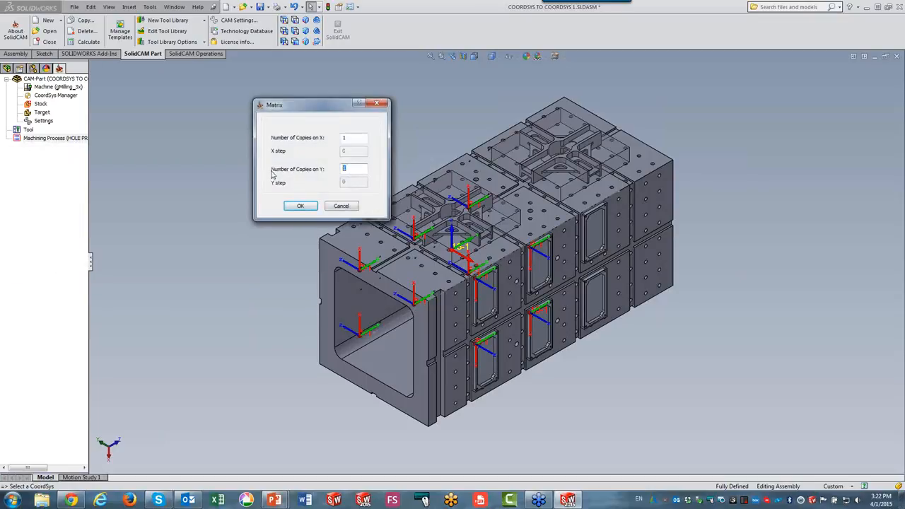
{"action": "type", "text": "2"}
{"action": "key", "text": "Tab"}
{"action": "type", "text": "400"}
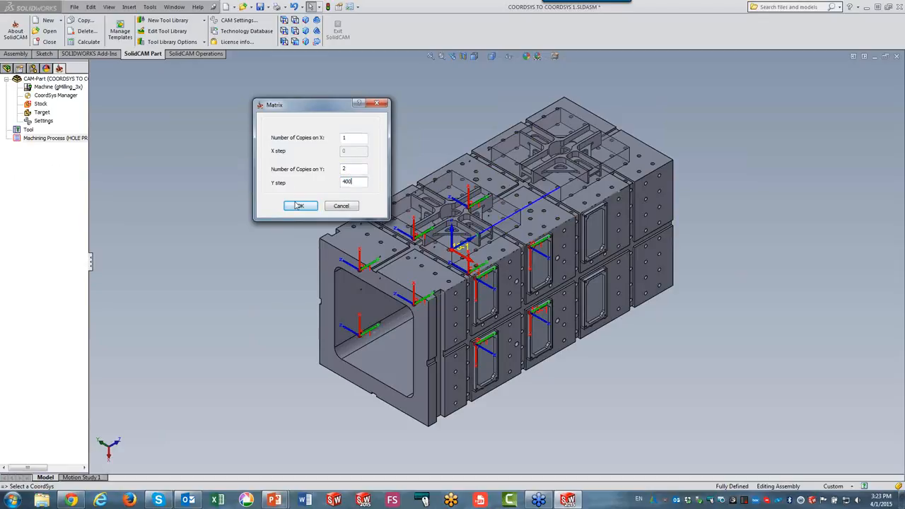
{"action": "left_click", "coordinate": [299, 206]}
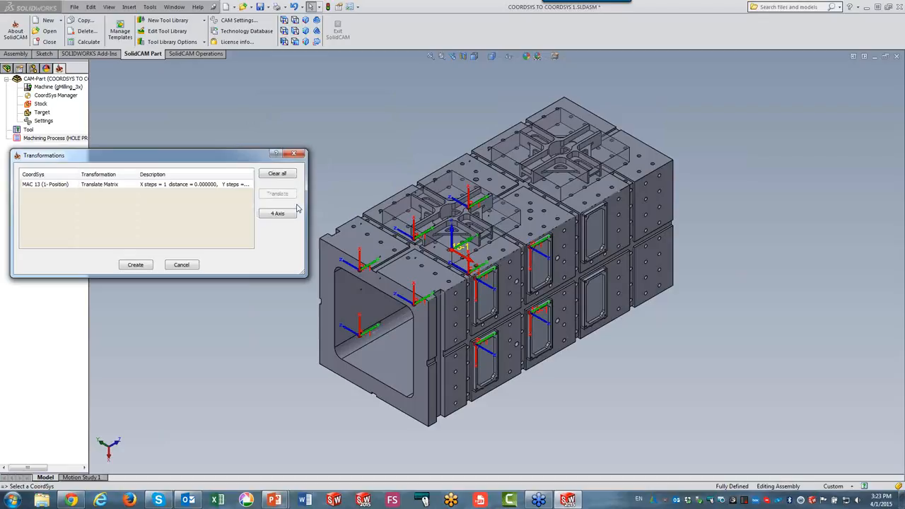
Add a 180° 4th-axis rotation to the MAC 13 translate matrix and create the transformed copies.
{"action": "left_click", "coordinate": [213, 185]}
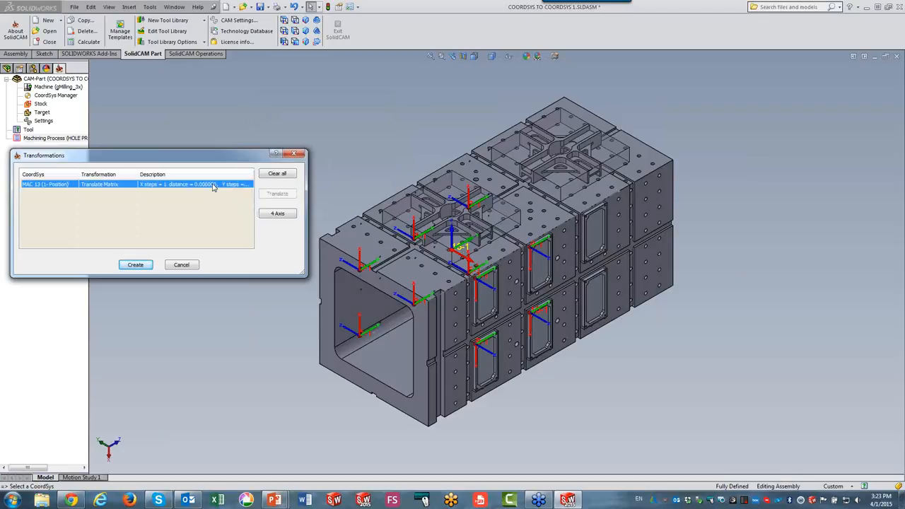
{"action": "left_click", "coordinate": [277, 213]}
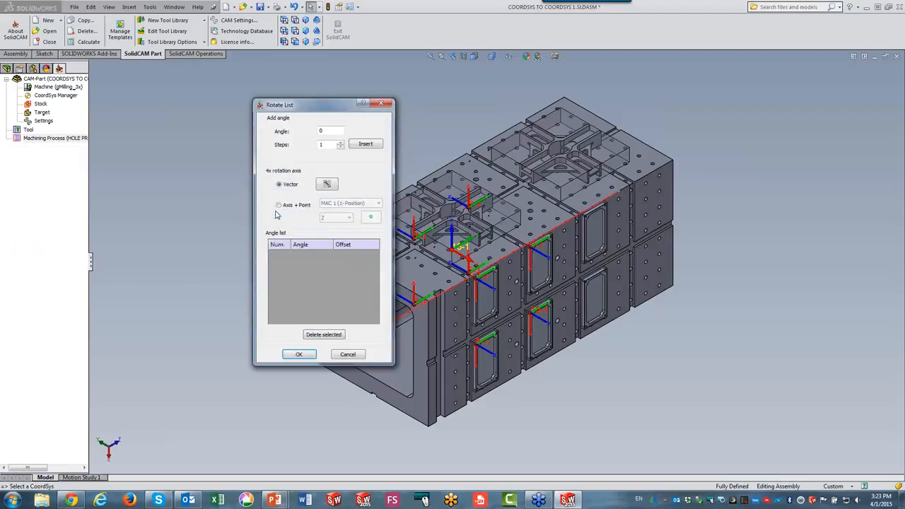
{"action": "left_click_drag", "start_coordinate": [333, 129], "coordinate": [263, 140]}
{"action": "type", "text": "180"}
{"action": "left_click", "coordinate": [365, 144]}
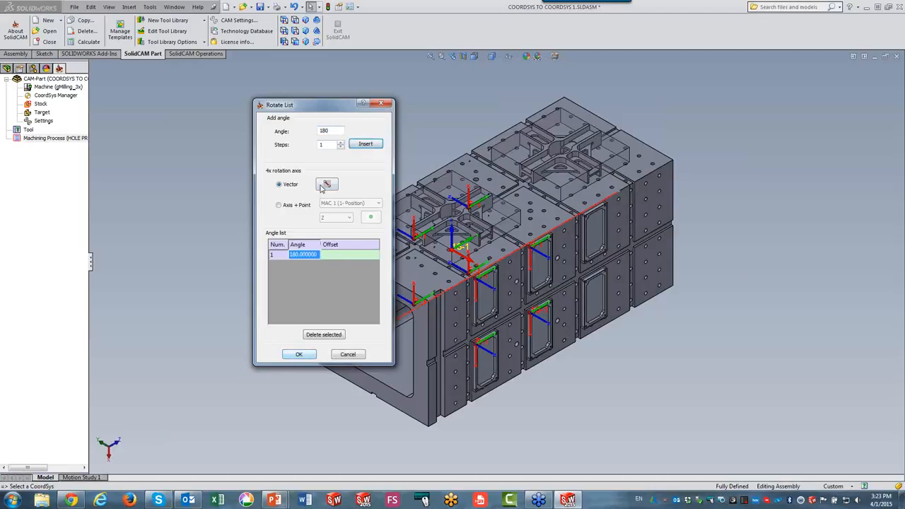
{"action": "left_click", "coordinate": [300, 354]}
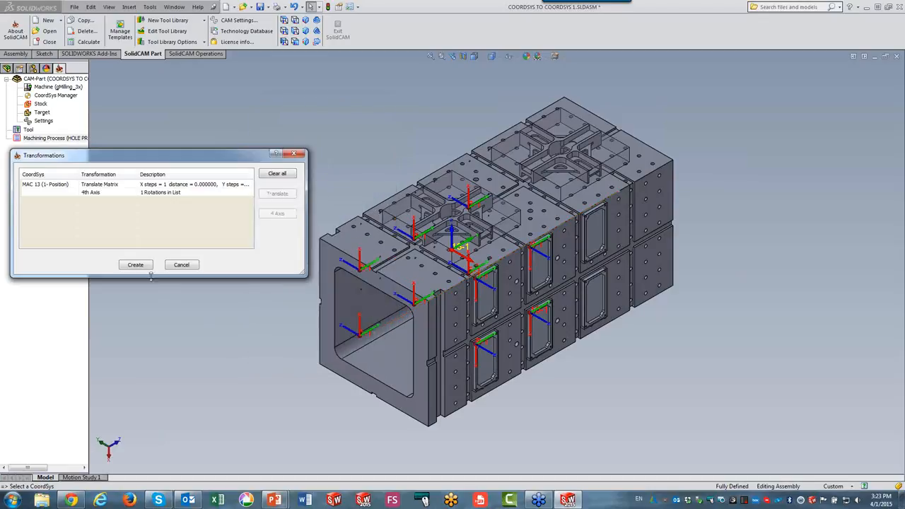
{"action": "key", "text": "Return"}
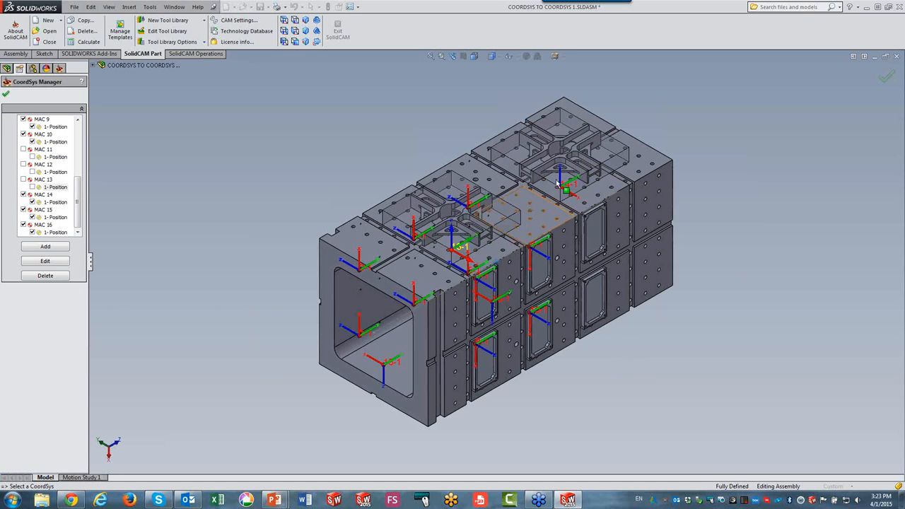
Add a new position to MAC 13 at the center of the small hole on the part's rib face, flip it around Z, and accept default levels.
{"action": "middle_click_drag", "start_coordinate": [302, 159], "coordinate": [465, 245]}
{"action": "scroll", "coordinate": [465, 244], "scroll_direction": "down", "scroll_amount": 5}
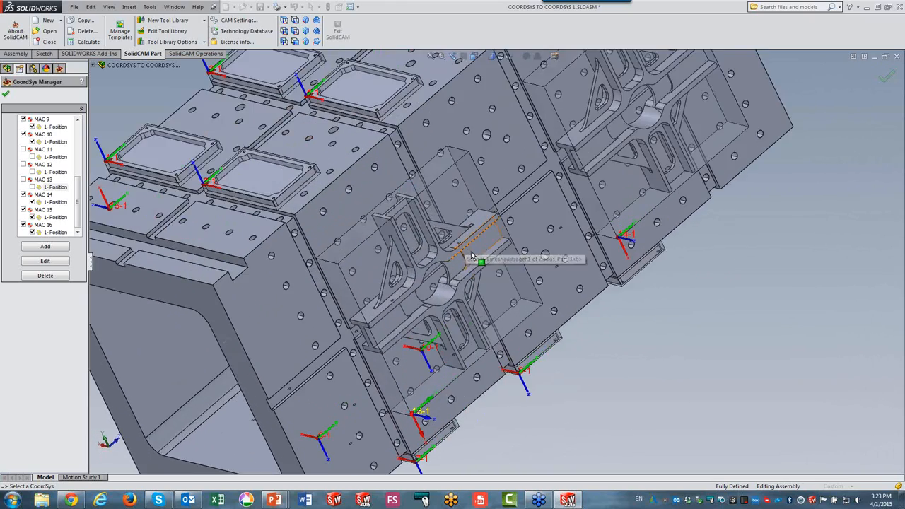
{"action": "left_click", "coordinate": [467, 240]}
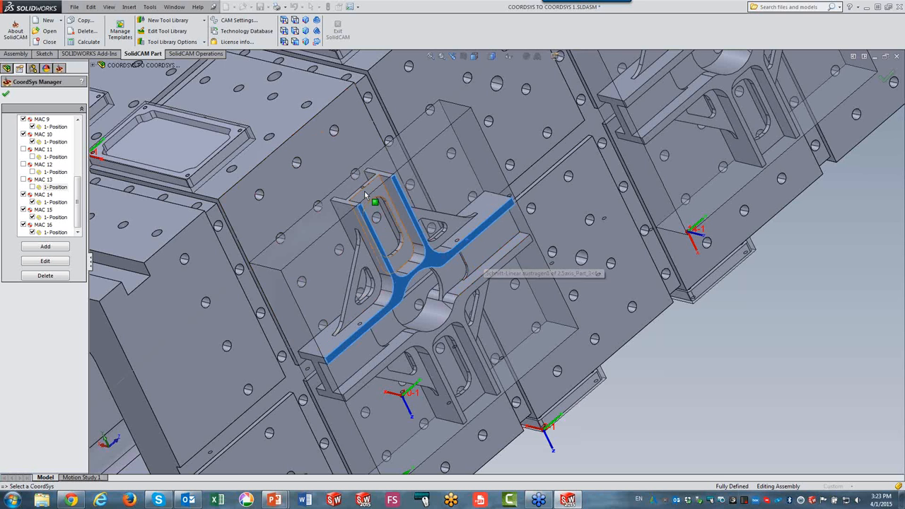
{"action": "scroll", "coordinate": [363, 188], "scroll_direction": "down", "scroll_amount": 8}
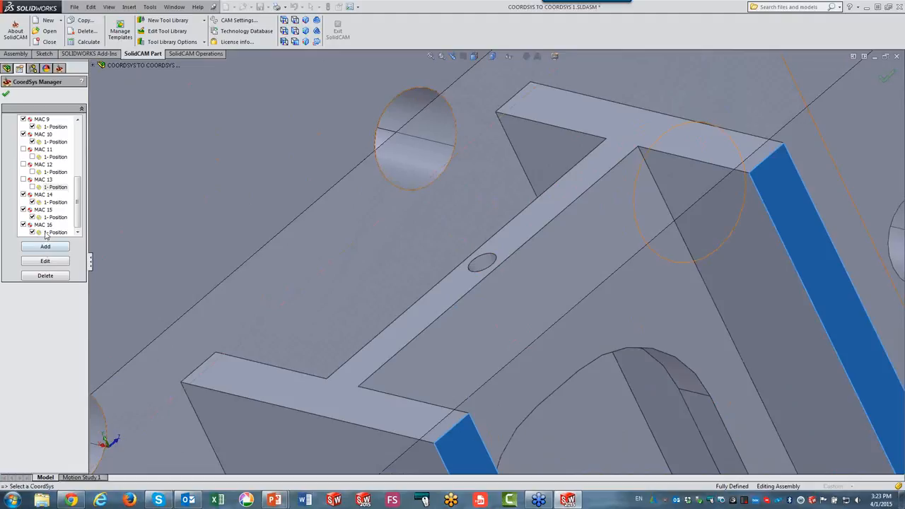
{"action": "right_click", "coordinate": [56, 188]}
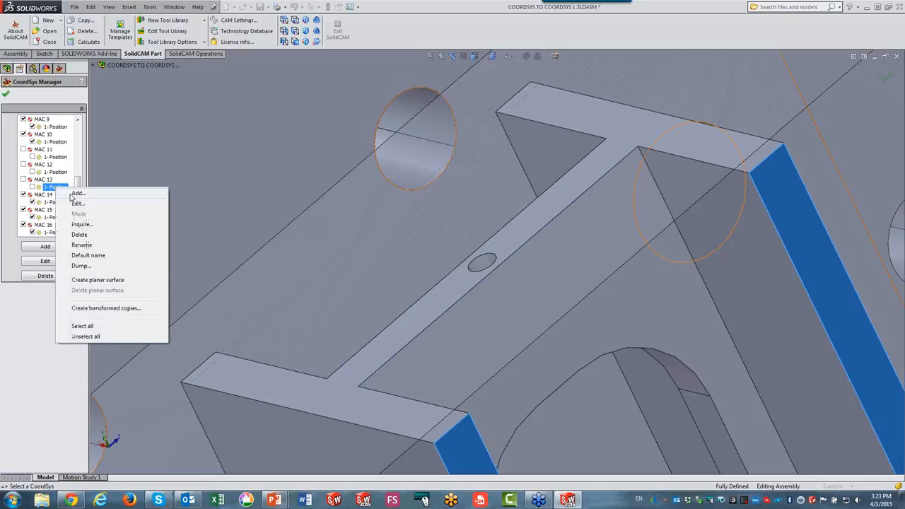
{"action": "left_click", "coordinate": [75, 193]}
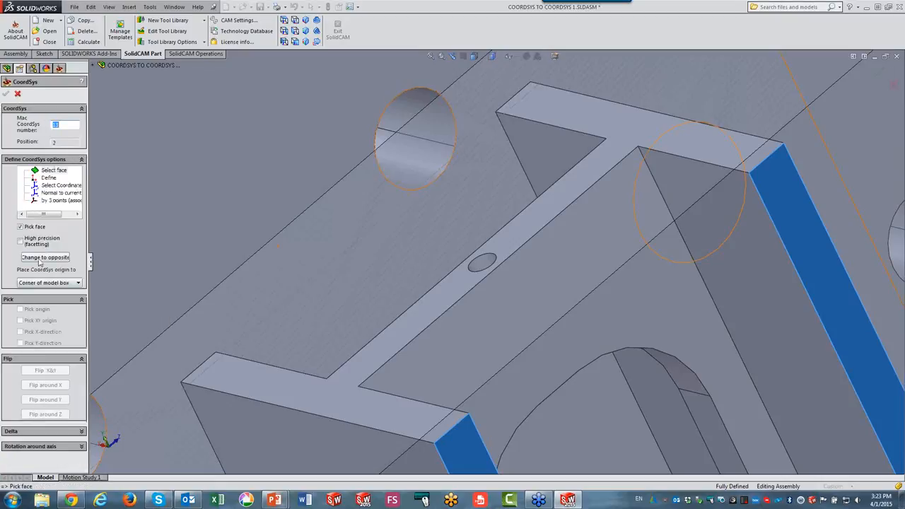
{"action": "left_click", "coordinate": [42, 284]}
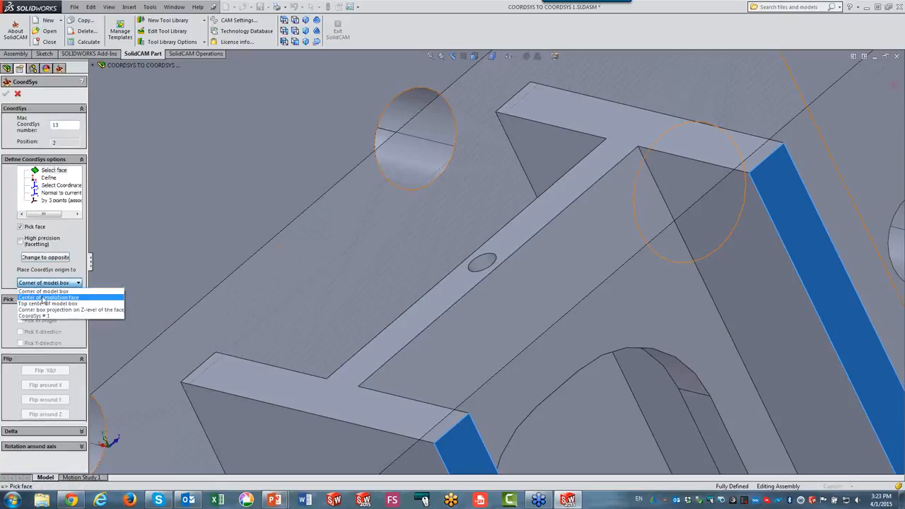
{"action": "left_click", "coordinate": [42, 298]}
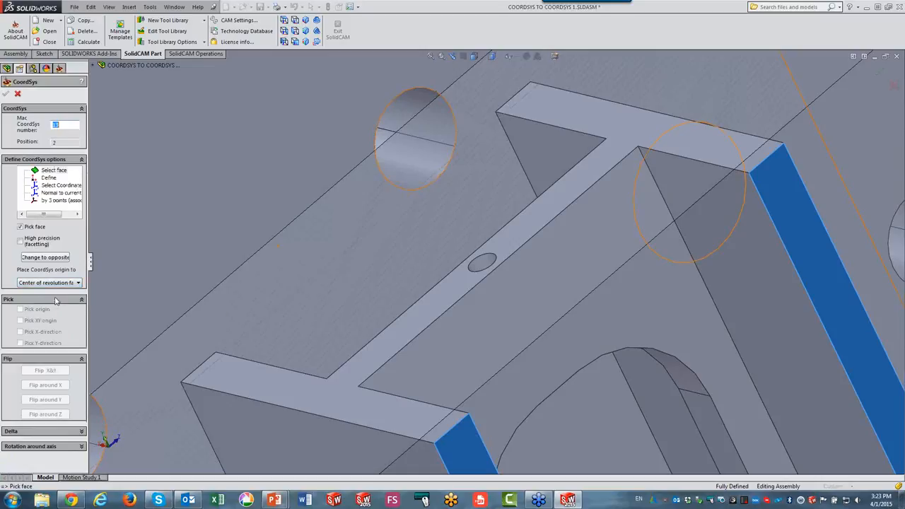
{"action": "left_click", "coordinate": [481, 266]}
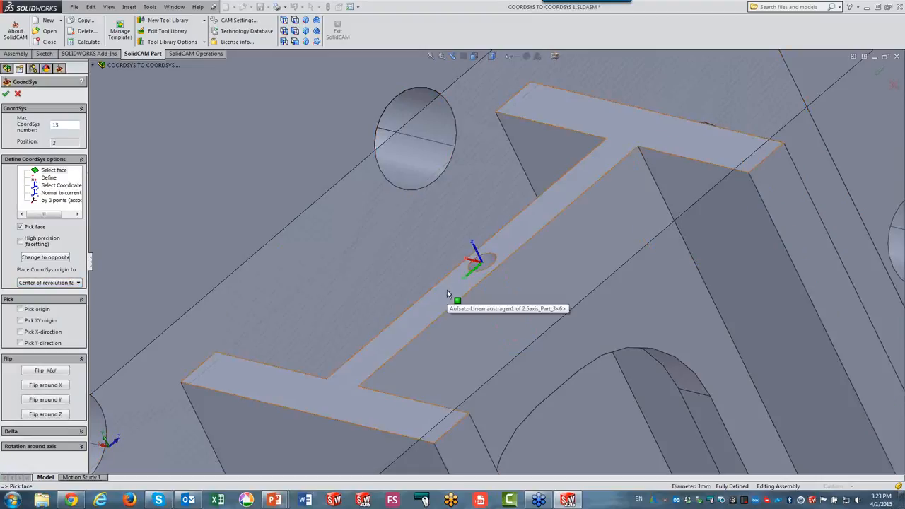
{"action": "left_click", "coordinate": [34, 416]}
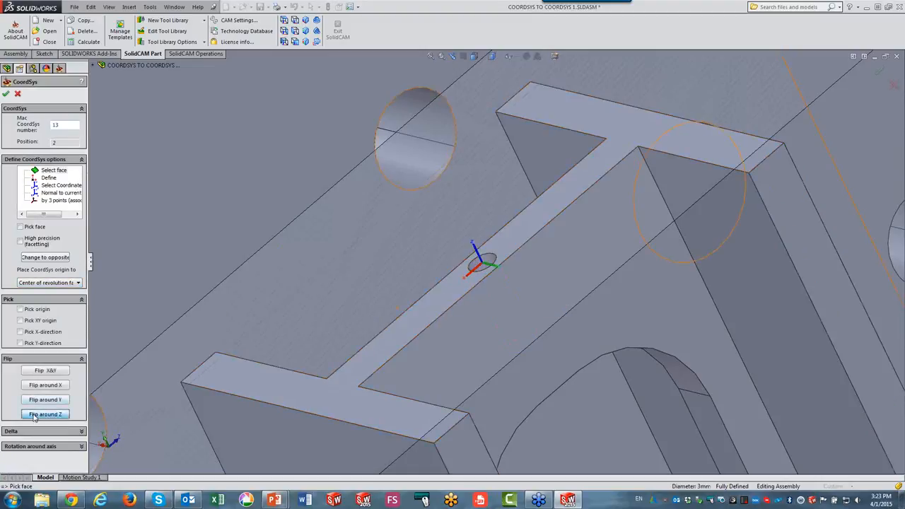
{"action": "left_click", "coordinate": [34, 417]}
{"action": "left_click", "coordinate": [6, 94]}
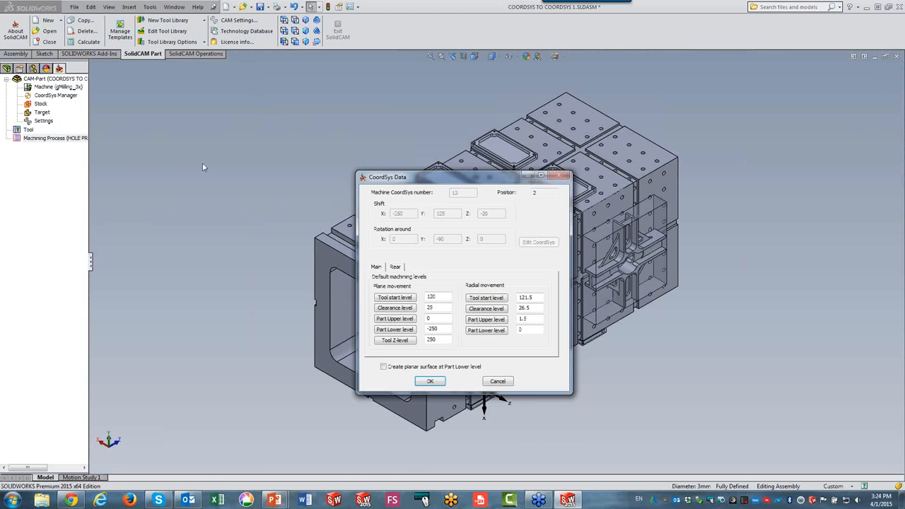
{"action": "left_click", "coordinate": [430, 382]}
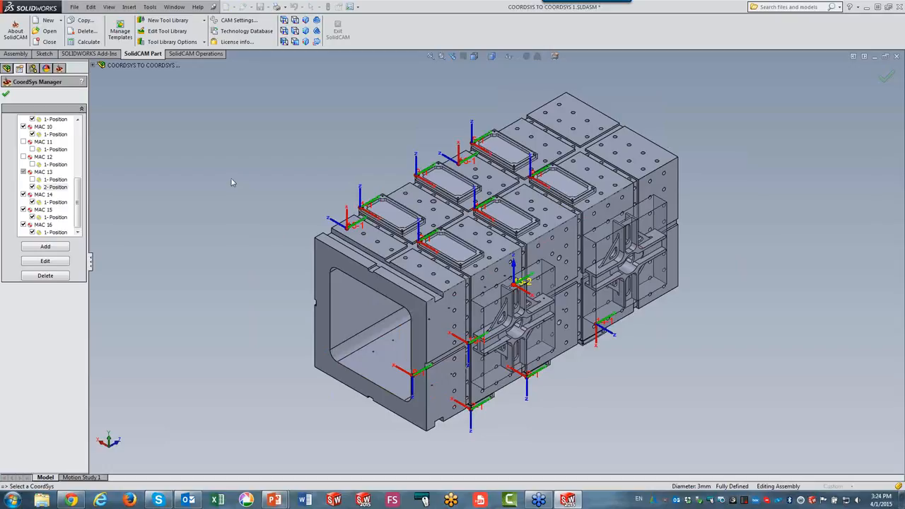
Close the CoordSys Manager and confirm the CAM-Part data.
{"action": "left_click", "coordinate": [6, 96]}
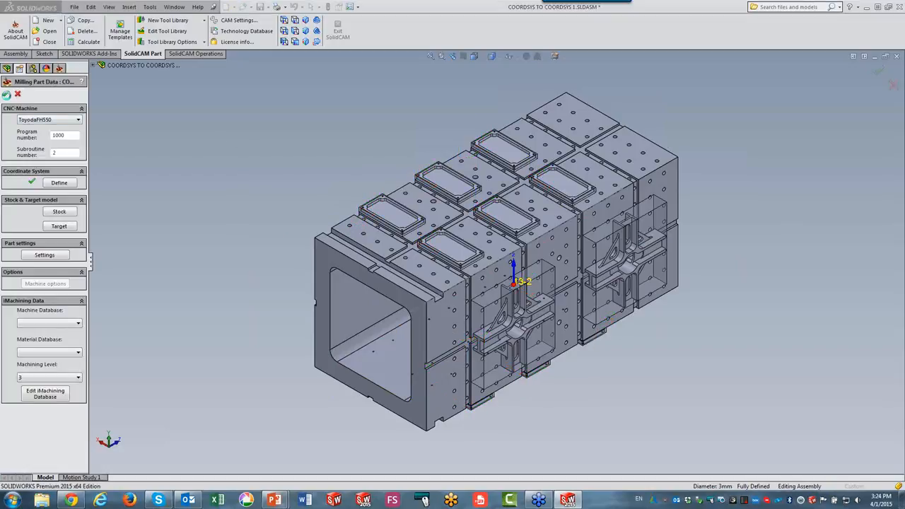
{"action": "left_click", "coordinate": [7, 94]}
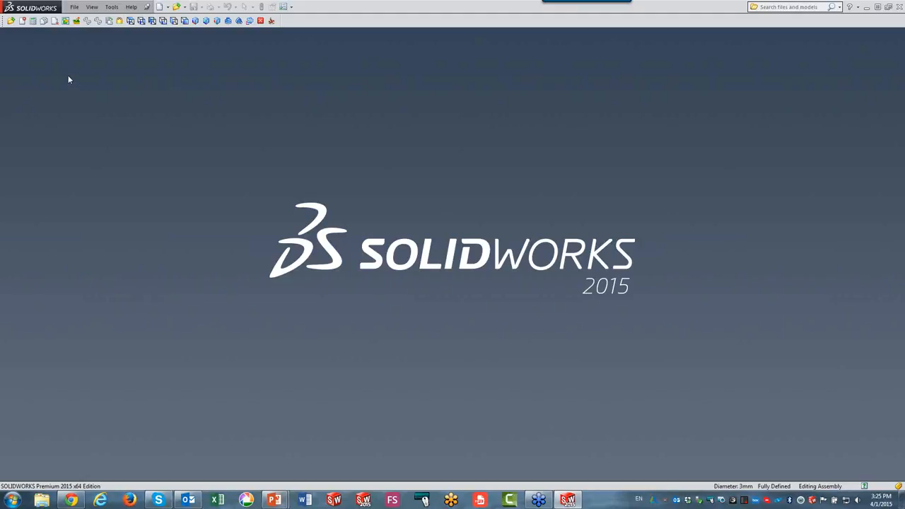
Open the CAM-Part "Tombstone without Transform of CoordSys z".
{"action": "left_click", "coordinate": [11, 20]}
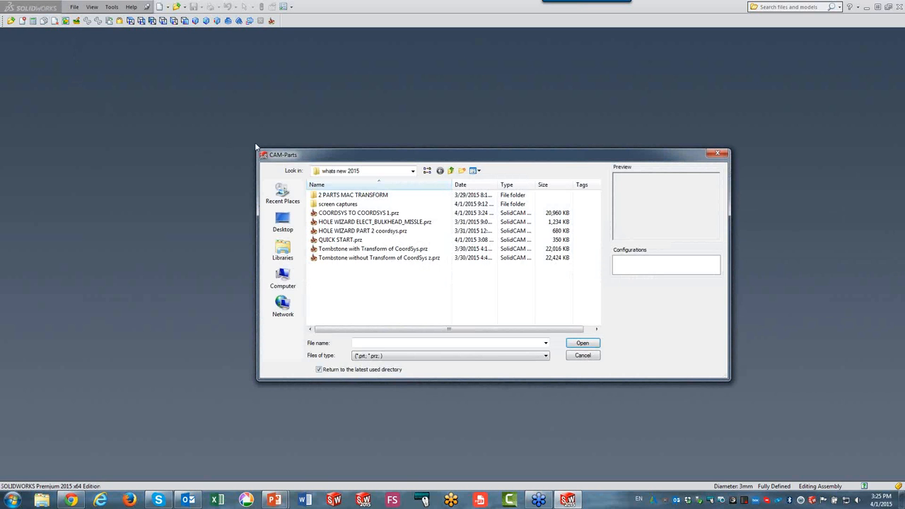
{"action": "left_click", "coordinate": [371, 260]}
{"action": "left_click", "coordinate": [582, 344]}
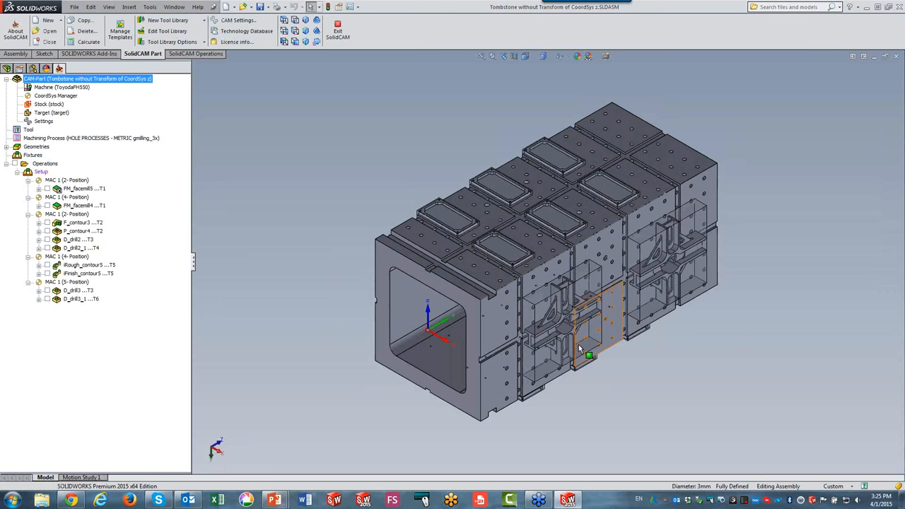
{"action": "scroll", "coordinate": [375, 147], "scroll_direction": "up", "scroll_amount": 2}
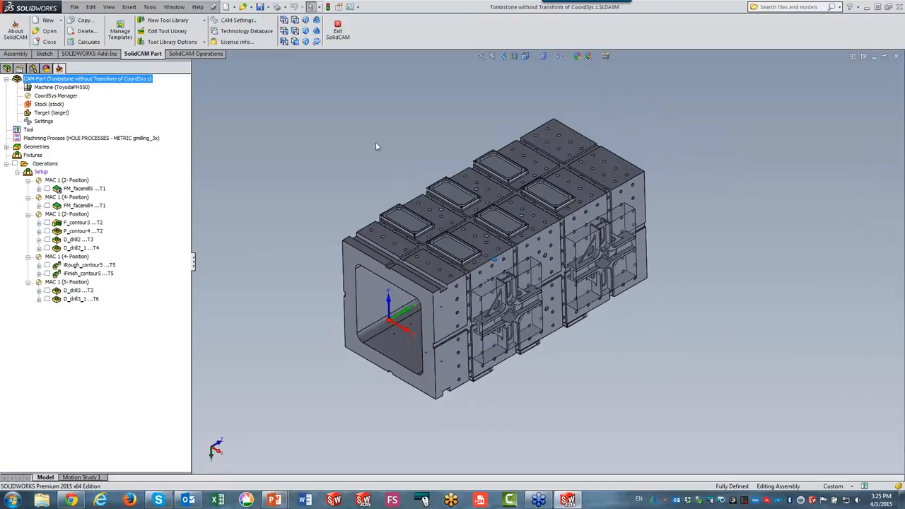
{"action": "scroll", "coordinate": [375, 146], "scroll_direction": "down", "scroll_amount": 2}
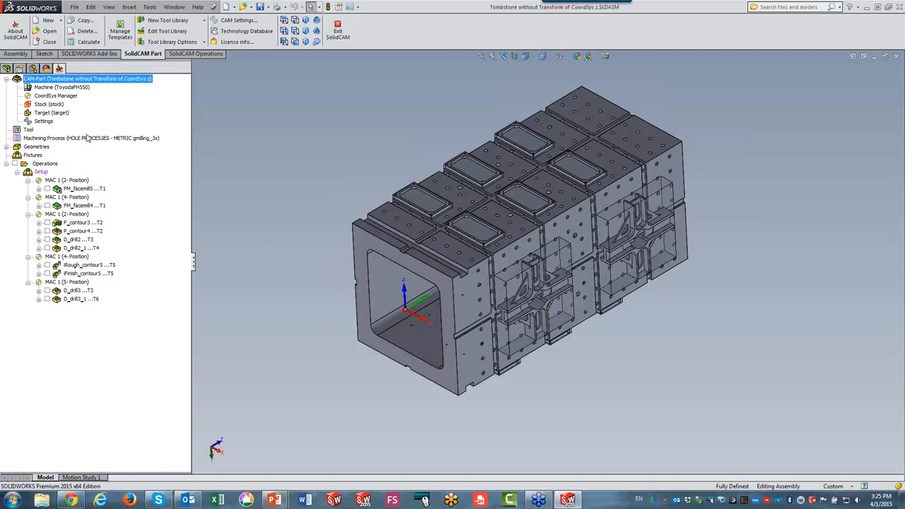
Open the CoordSys Manager and deactivate all MAC 1 positions except 1-Position.
{"action": "double_click", "coordinate": [53, 96]}
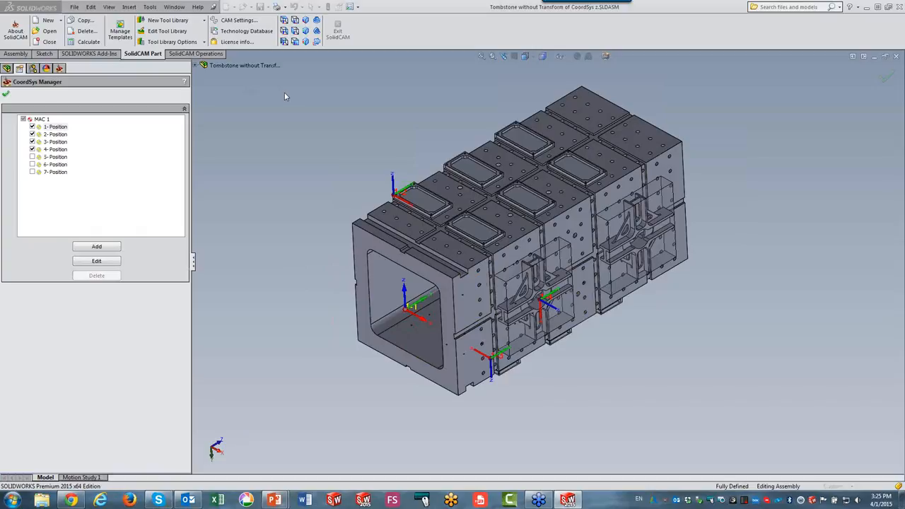
{"action": "left_click", "coordinate": [41, 119]}
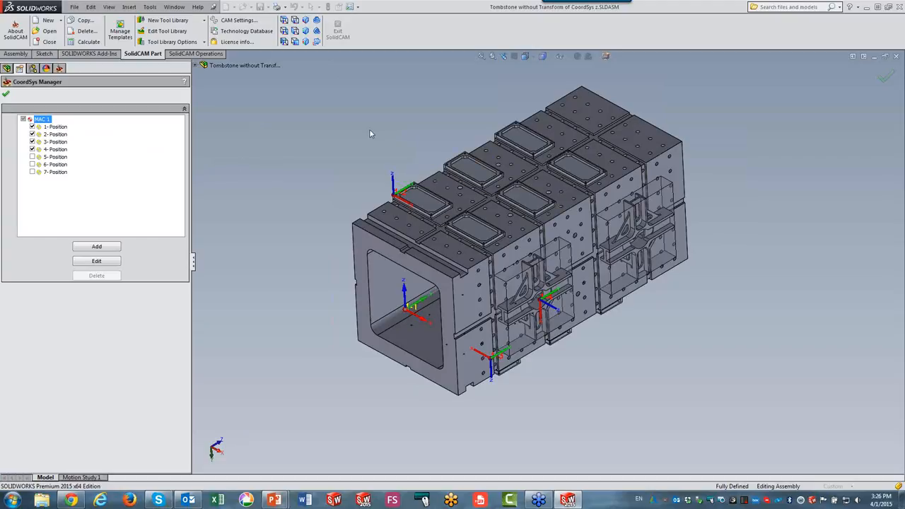
{"action": "left_click", "coordinate": [56, 128]}
{"action": "left_click", "coordinate": [25, 120]}
{"action": "left_click", "coordinate": [31, 126]}
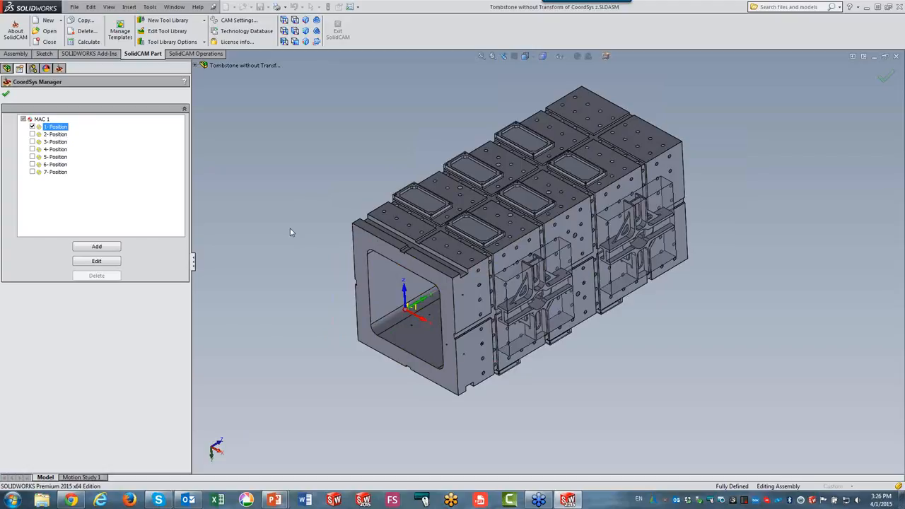
Review MAC 1 positions 2 through 7 in the model, then close the CoordSys Manager.
{"action": "left_click", "coordinate": [55, 135]}
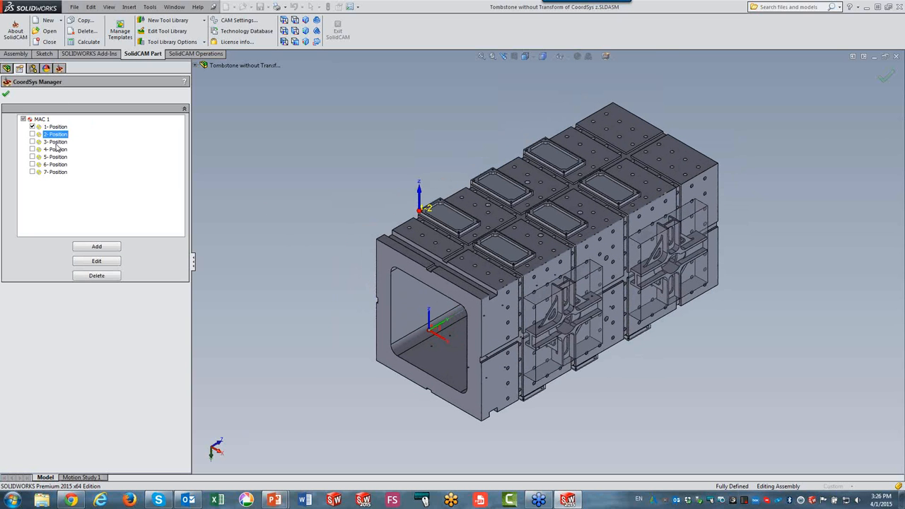
{"action": "left_click", "coordinate": [55, 142]}
{"action": "left_click", "coordinate": [57, 149]}
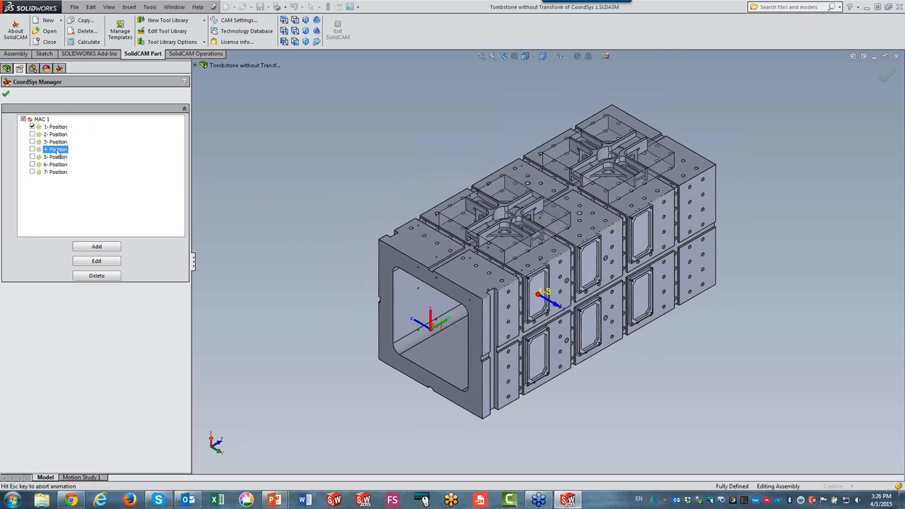
{"action": "left_click", "coordinate": [56, 157]}
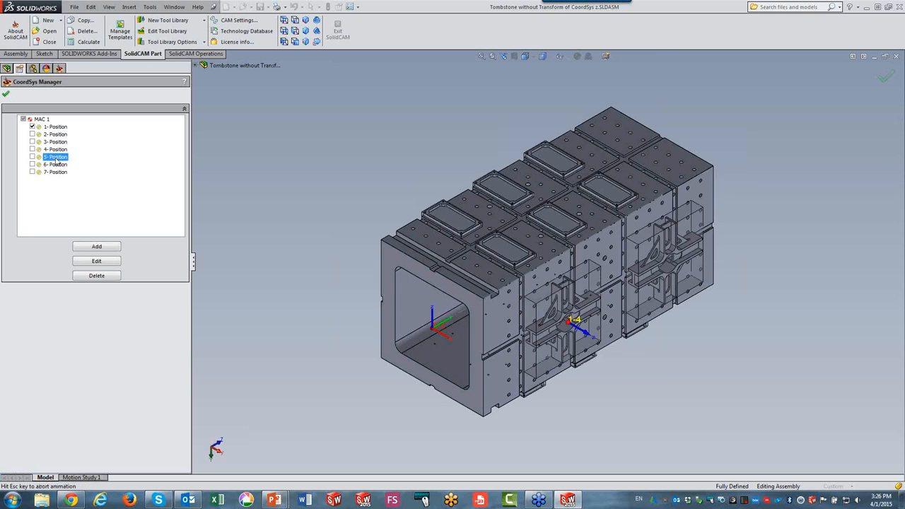
{"action": "left_click", "coordinate": [56, 172]}
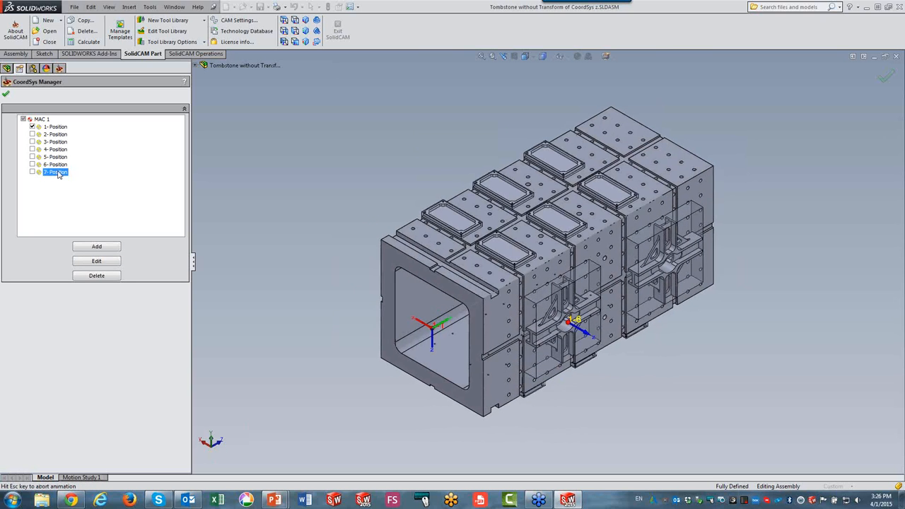
{"action": "left_click", "coordinate": [53, 128]}
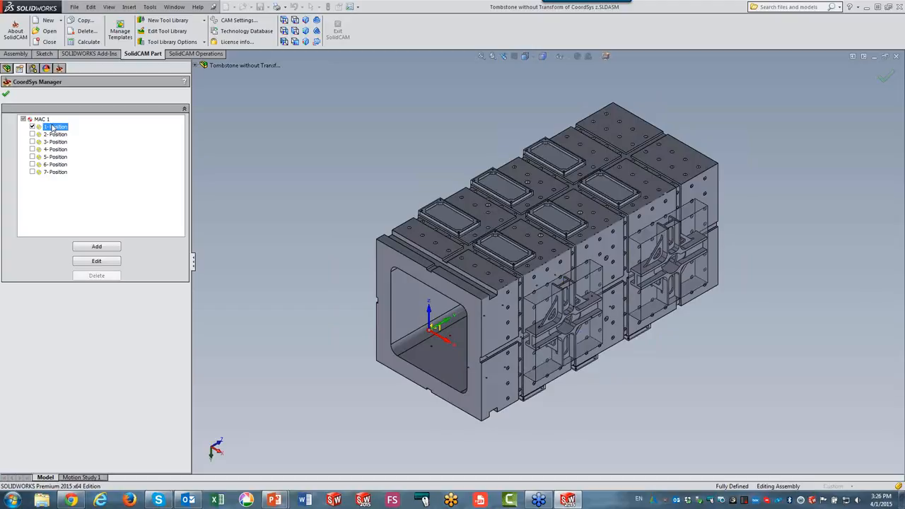
{"action": "left_click", "coordinate": [42, 119]}
{"action": "left_click", "coordinate": [6, 94]}
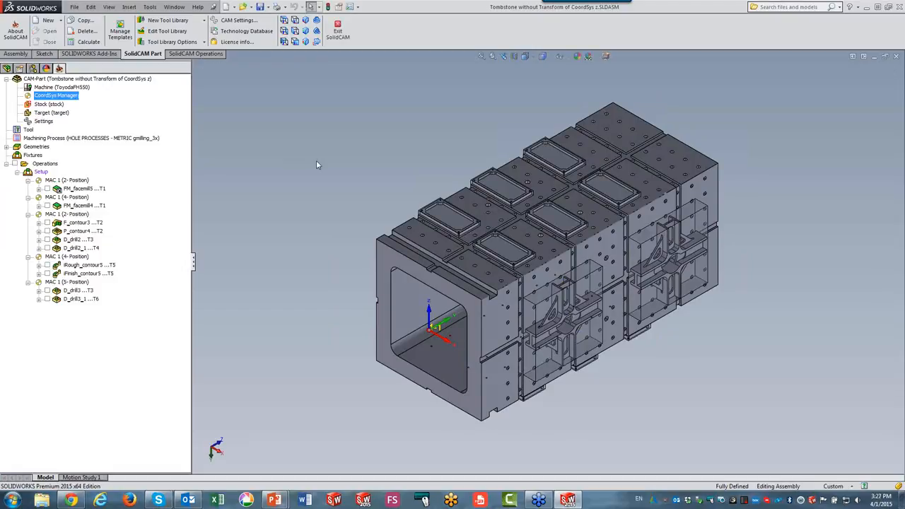
Clear all transformations from the FM_facemill5 operation and confirm.
{"action": "right_click", "coordinate": [85, 190]}
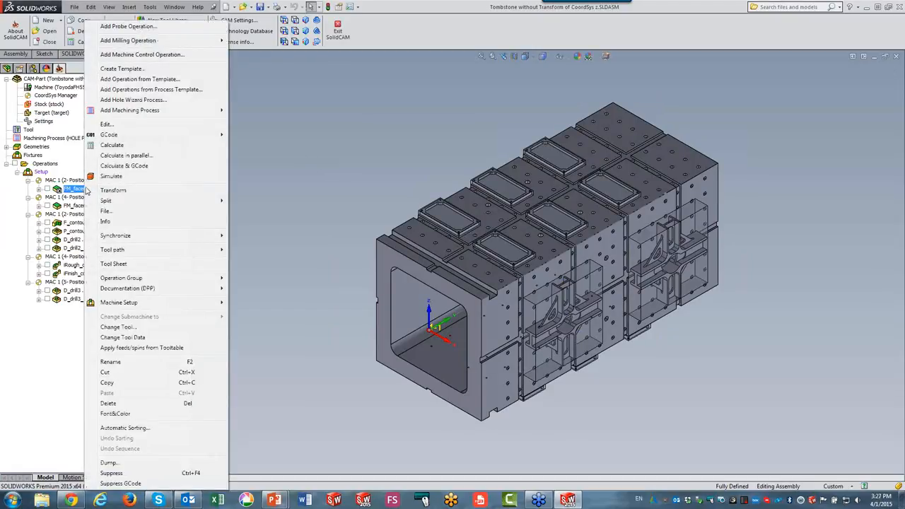
{"action": "left_click", "coordinate": [113, 191]}
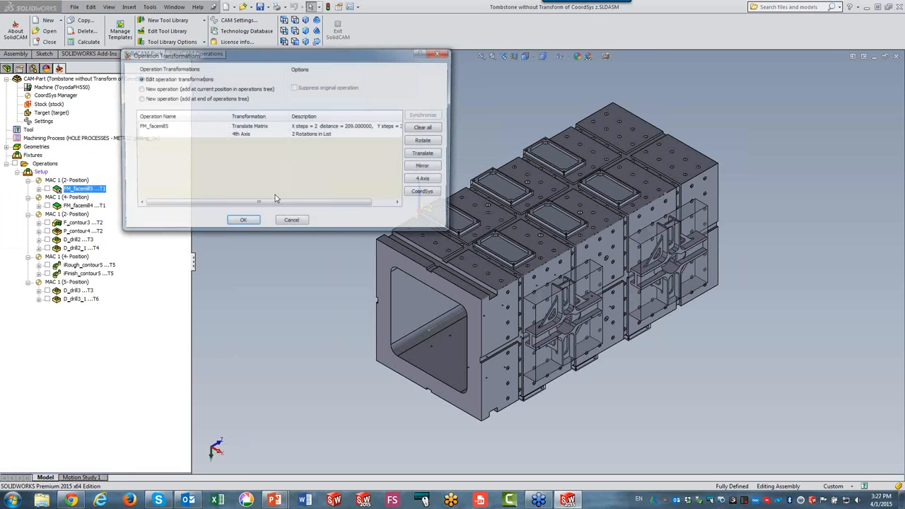
{"action": "left_click", "coordinate": [426, 127]}
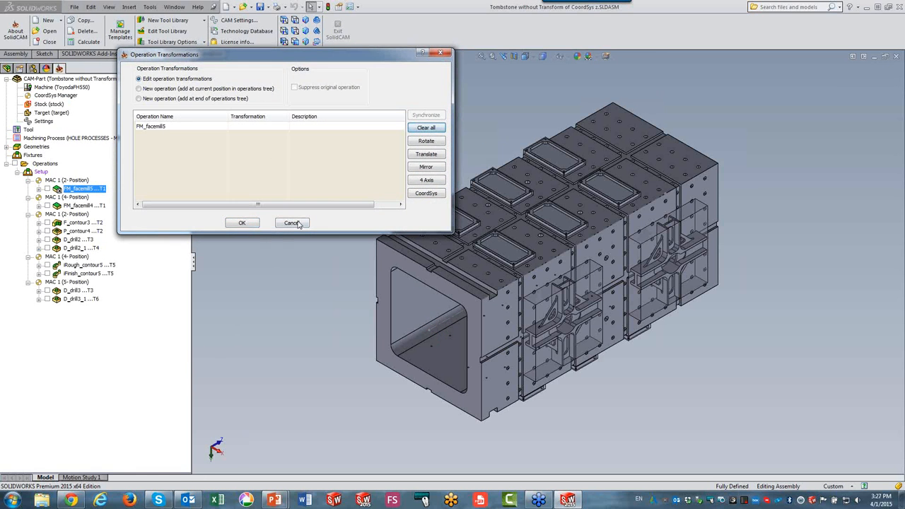
{"action": "left_click", "coordinate": [248, 224]}
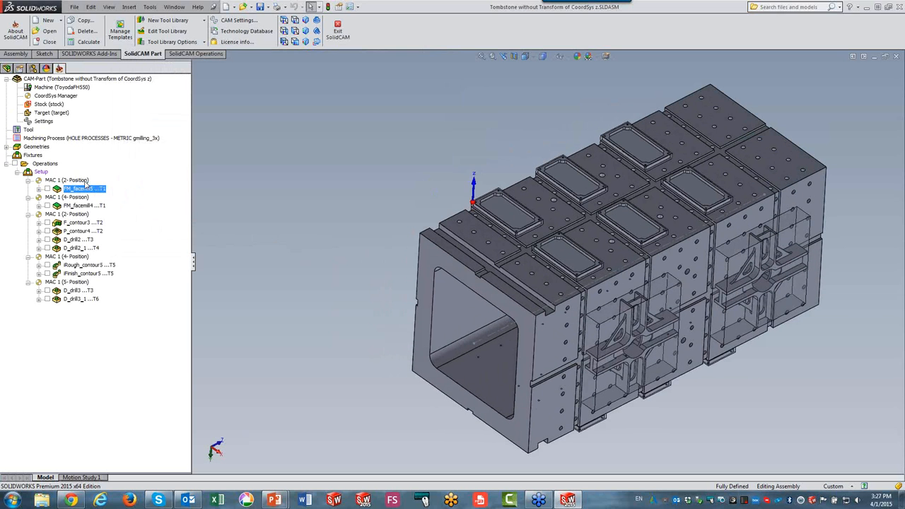
Show the FM_facemill5 toolpath and add a translate matrix: 2 copies on X with a 209 step, 3 copies on Y with a 200 step.
{"action": "left_click", "coordinate": [82, 181]}
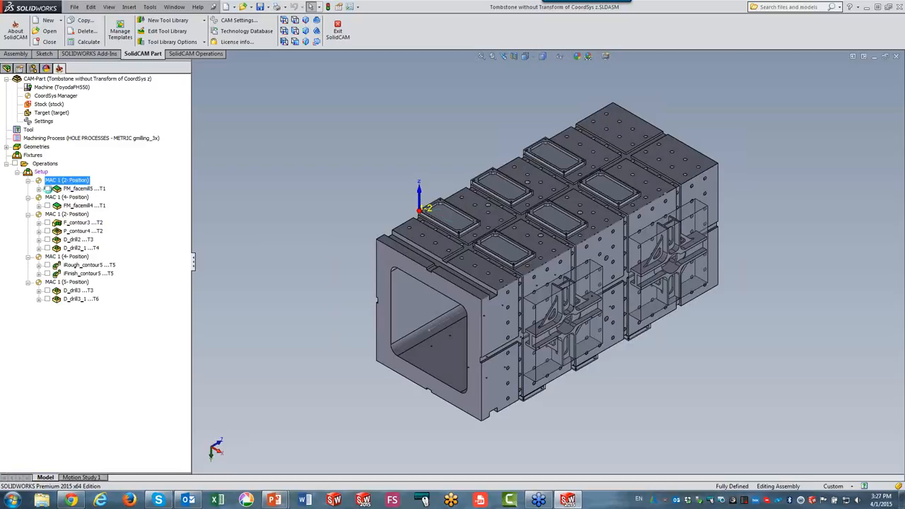
{"action": "left_click", "coordinate": [48, 189]}
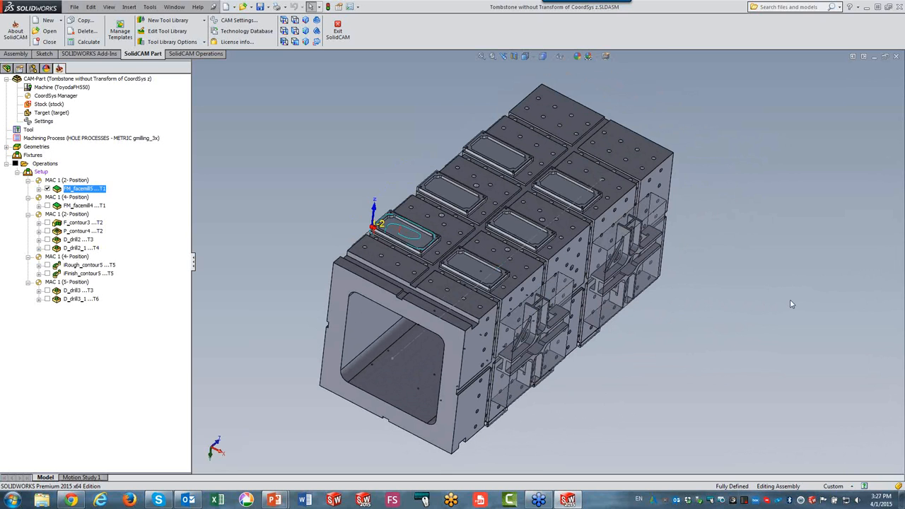
{"action": "right_click", "coordinate": [79, 190]}
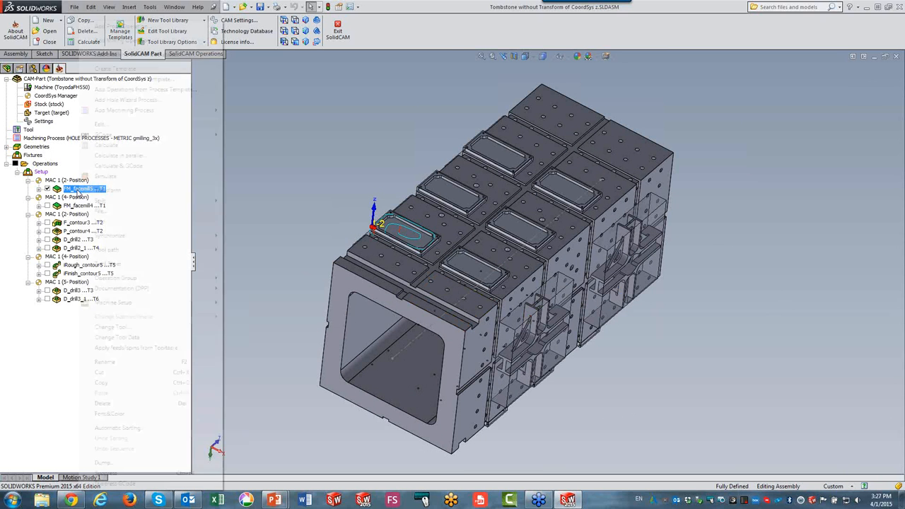
{"action": "left_click", "coordinate": [103, 192]}
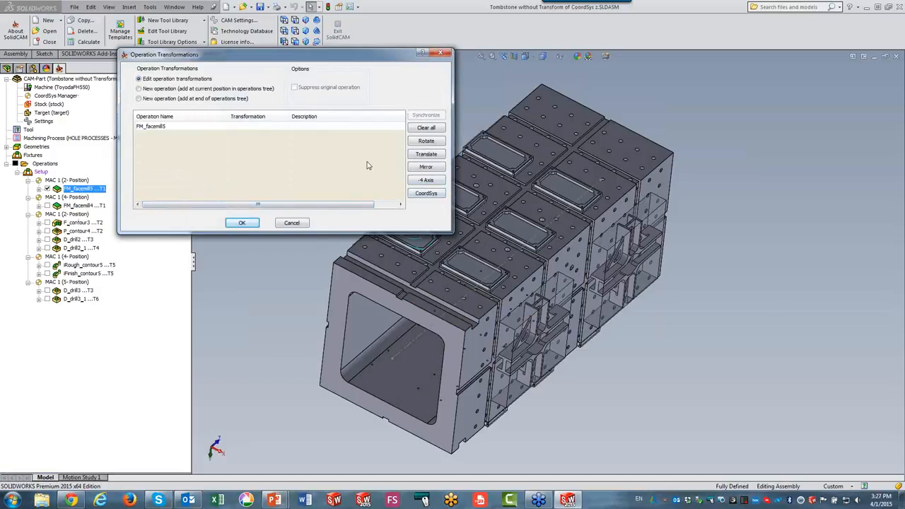
{"action": "left_click", "coordinate": [422, 155]}
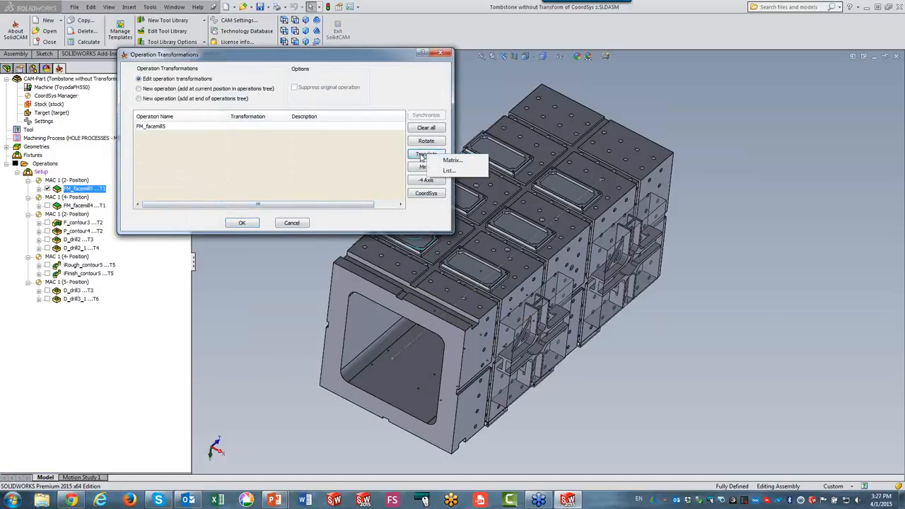
{"action": "left_click", "coordinate": [445, 160]}
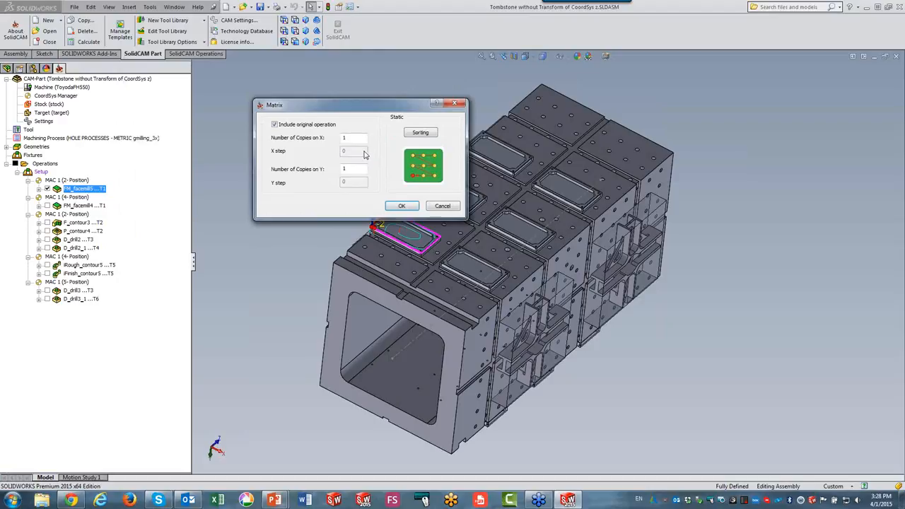
{"action": "double_click", "coordinate": [353, 138]}
{"action": "type", "text": "200"}
{"action": "double_click", "coordinate": [346, 138]}
{"action": "type", "text": "2"}
{"action": "double_click", "coordinate": [350, 149]}
{"action": "type", "text": "209"}
{"action": "double_click", "coordinate": [348, 168]}
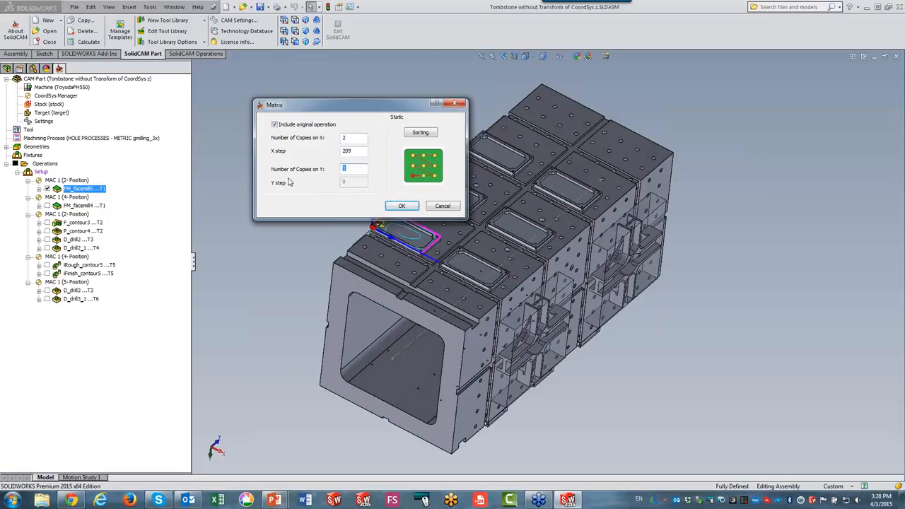
{"action": "type", "text": "3"}
{"action": "key", "text": "Tab"}
{"action": "type", "text": "2"}
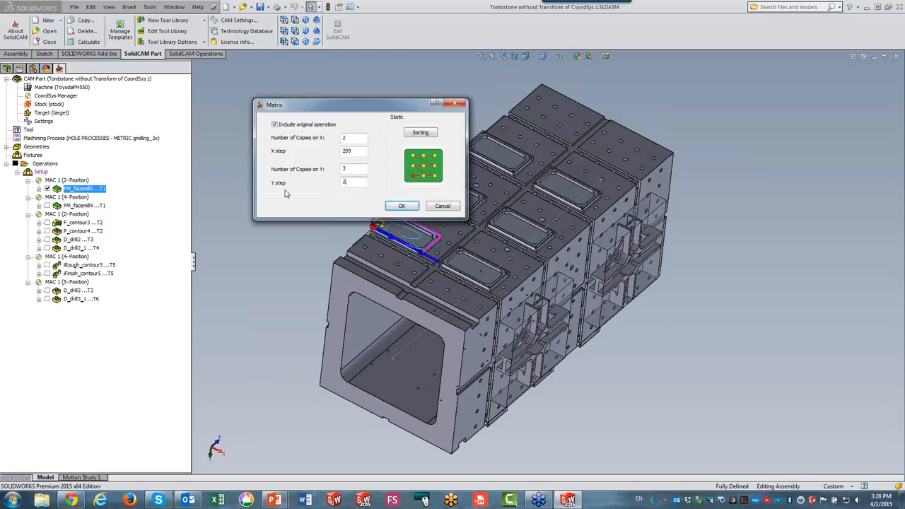
{"action": "type", "text": "00"}
{"action": "left_click", "coordinate": [392, 207]}
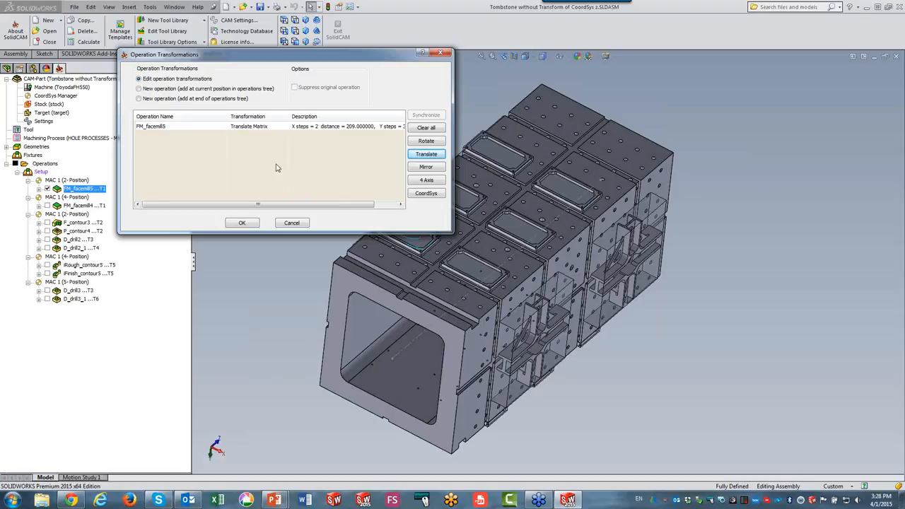
Add a 4th-axis rotation list to FM_facemill5 at 0 and 180 degrees, including the original operation, and confirm the transformations.
{"action": "left_click", "coordinate": [248, 128]}
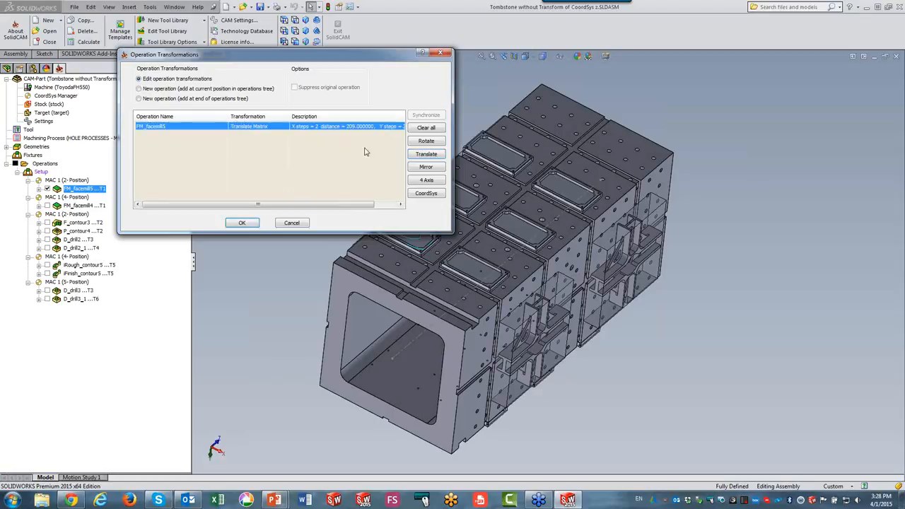
{"action": "left_click", "coordinate": [425, 180]}
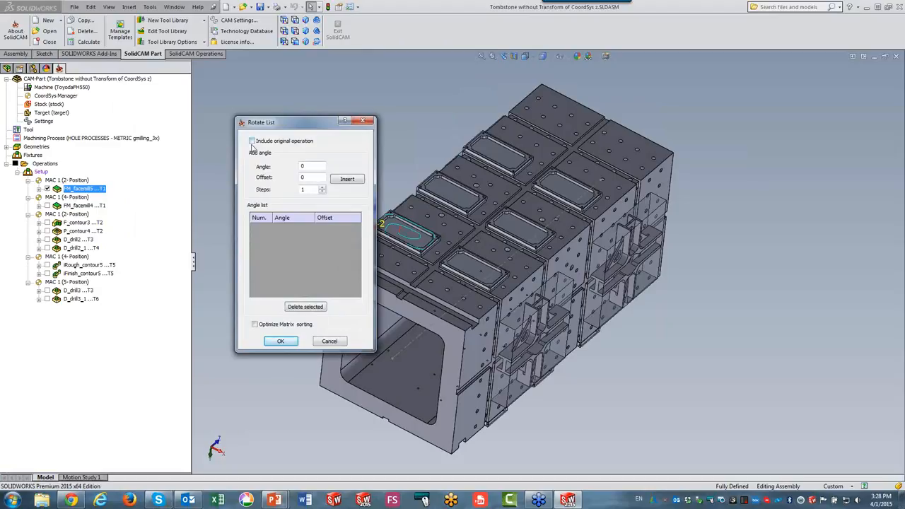
{"action": "left_click", "coordinate": [252, 143]}
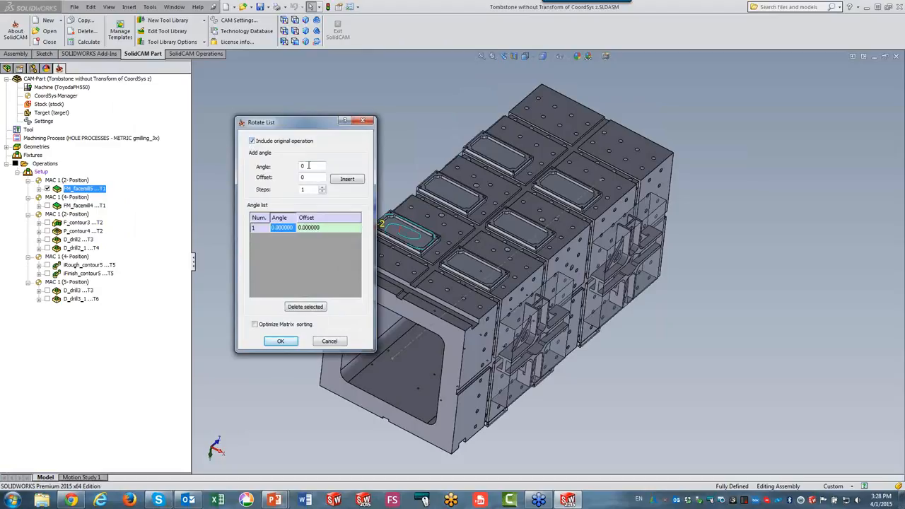
{"action": "key", "text": "Tab"}
{"action": "type", "text": "180"}
{"action": "left_click", "coordinate": [345, 180]}
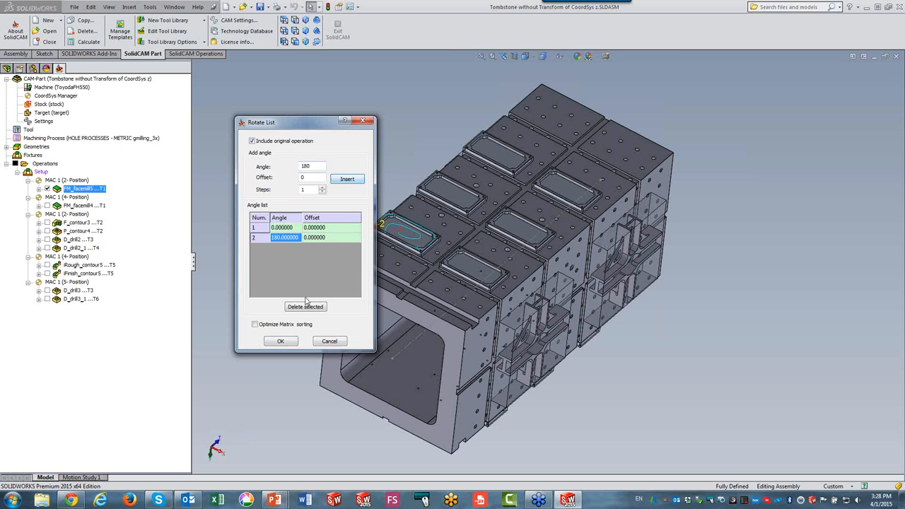
{"action": "left_click", "coordinate": [280, 341]}
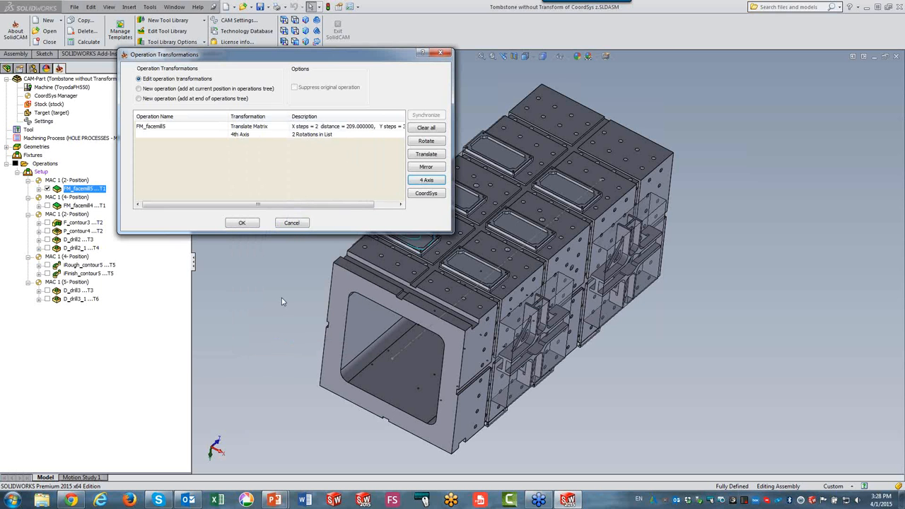
{"action": "left_click", "coordinate": [242, 223]}
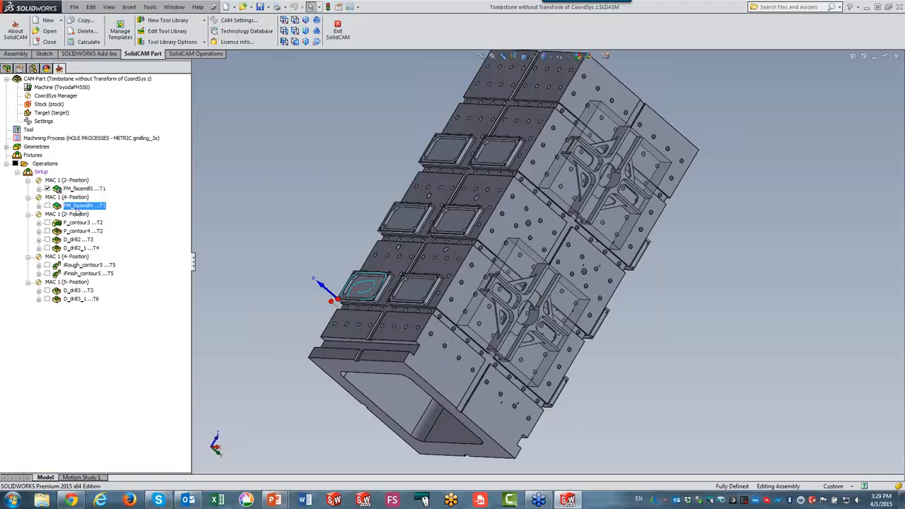
Show the FM_facemill4 toolpath and add a translate matrix with 2 copies on Y at a 400 step.
{"action": "left_click", "coordinate": [75, 198]}
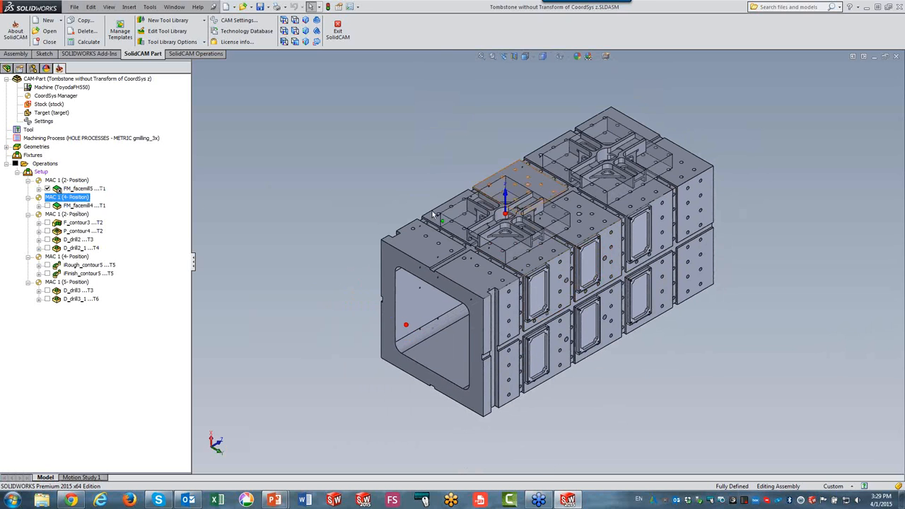
{"action": "left_click", "coordinate": [48, 206]}
{"action": "left_click", "coordinate": [49, 206]}
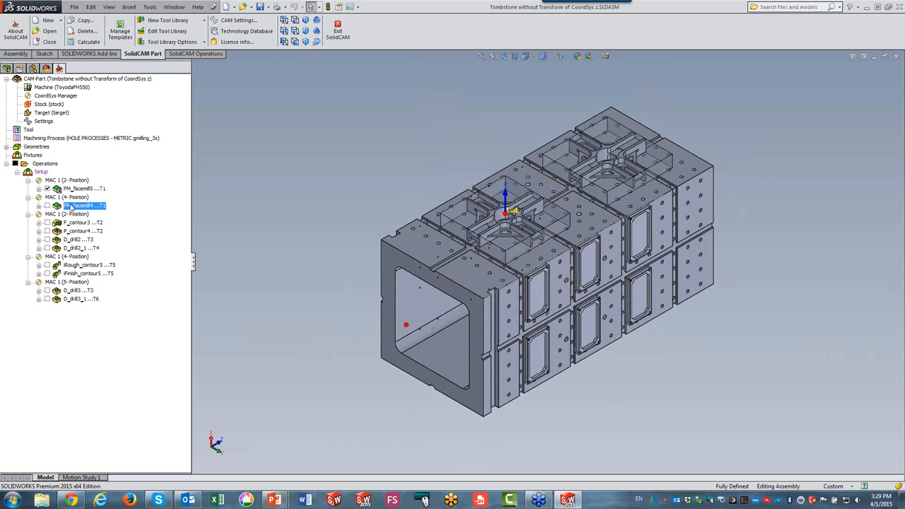
{"action": "right_click", "coordinate": [74, 205]}
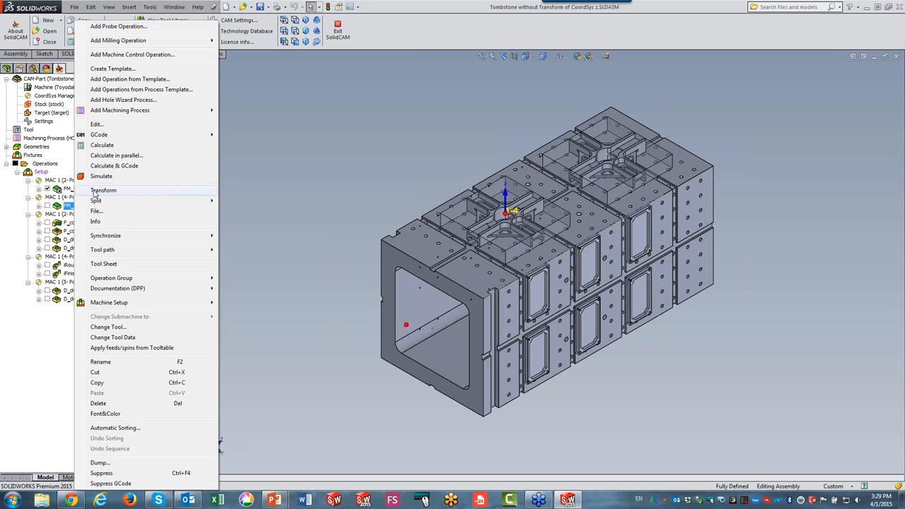
{"action": "left_click", "coordinate": [101, 191]}
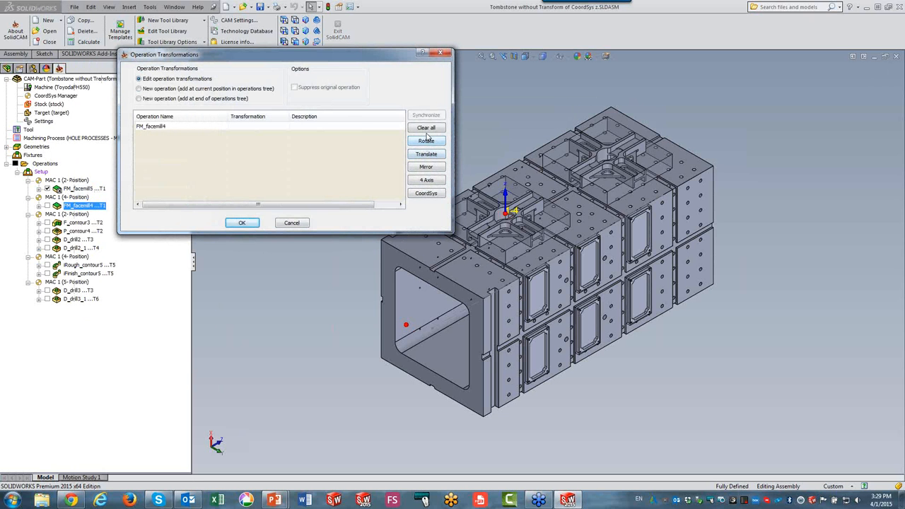
{"action": "left_click", "coordinate": [428, 154]}
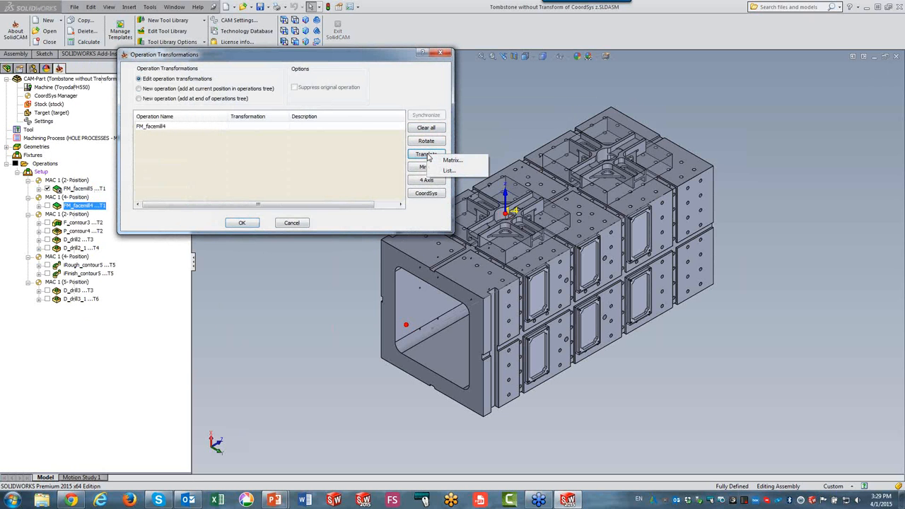
{"action": "left_click", "coordinate": [450, 160]}
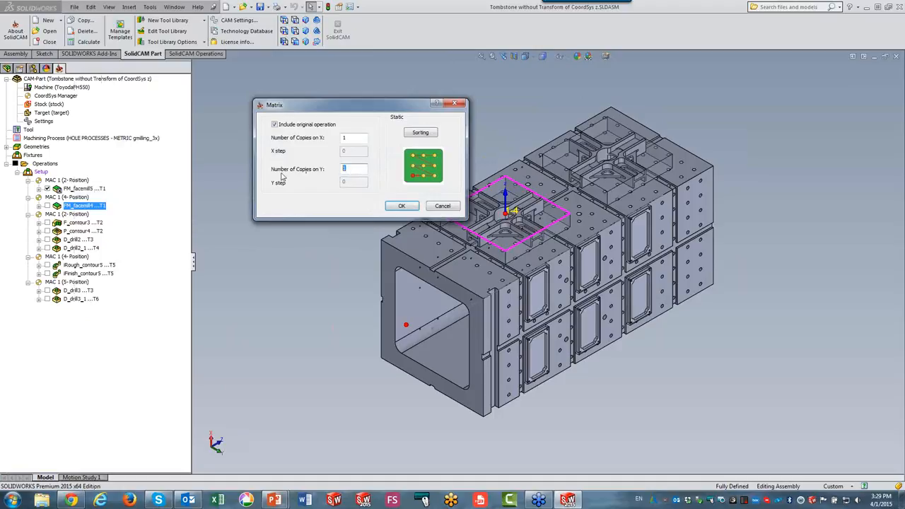
{"action": "type", "text": "2"}
{"action": "key", "text": "Tab"}
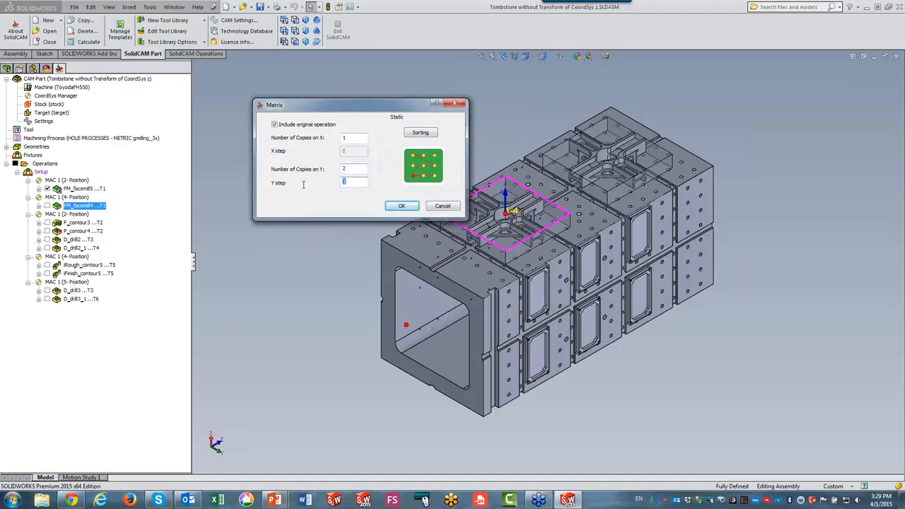
{"action": "type", "text": "400"}
{"action": "left_click", "coordinate": [407, 205]}
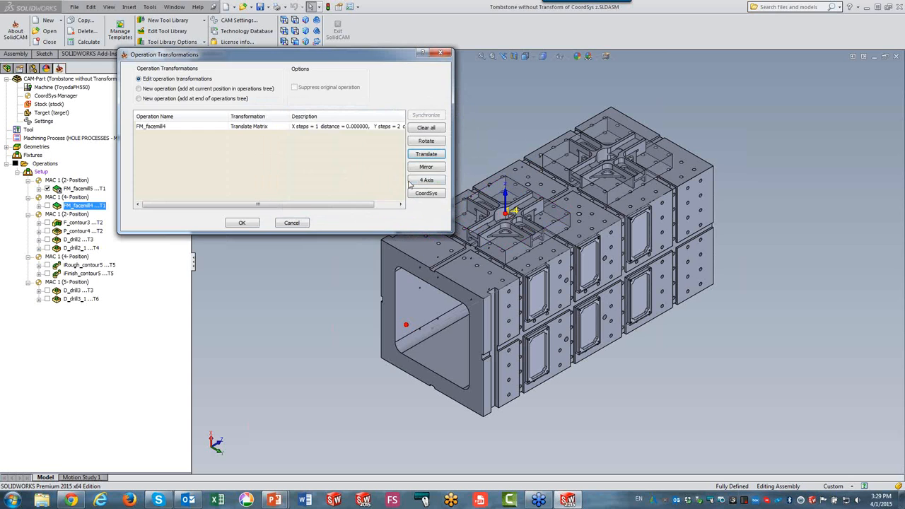
Add a 4th-axis rotation list to FM_facemill4 at 0 and 180 degrees, including the original operation, and confirm the transformations.
{"action": "left_click", "coordinate": [421, 183]}
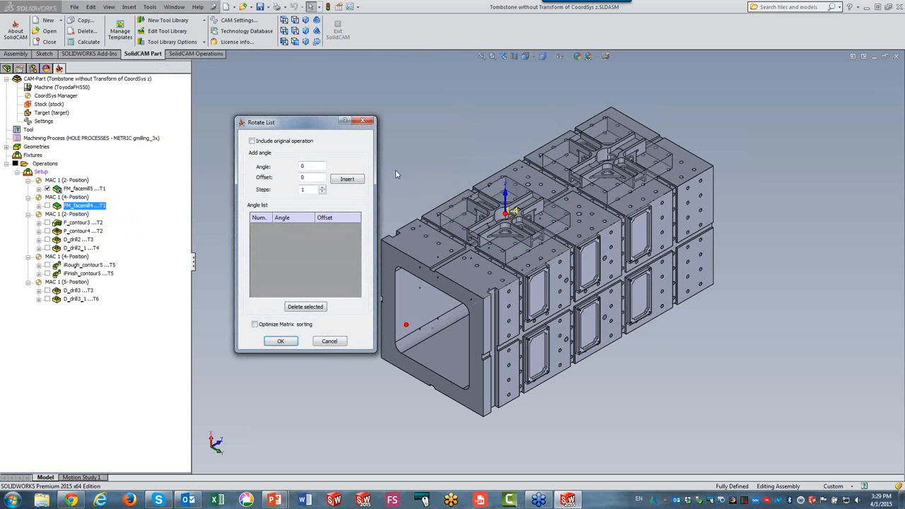
{"action": "left_click", "coordinate": [258, 142]}
{"action": "double_click", "coordinate": [310, 168]}
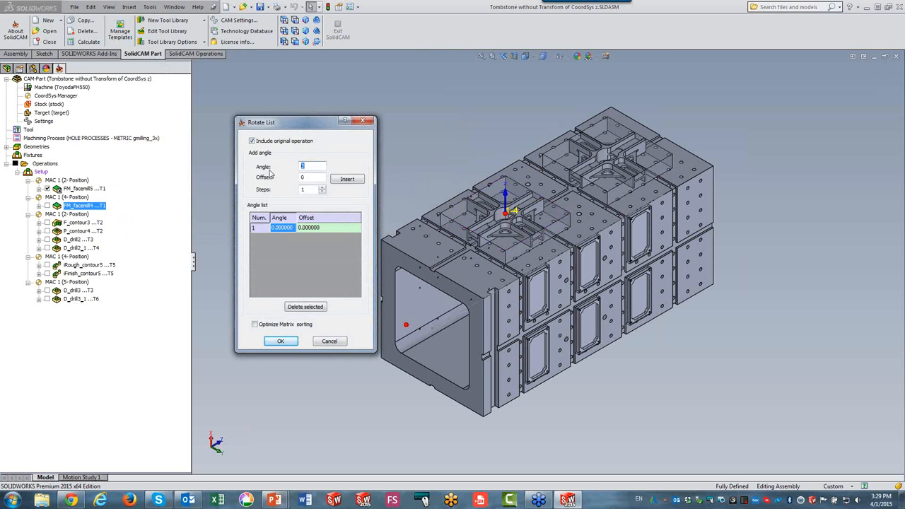
{"action": "left_click", "coordinate": [347, 179]}
{"action": "left_click", "coordinate": [279, 341]}
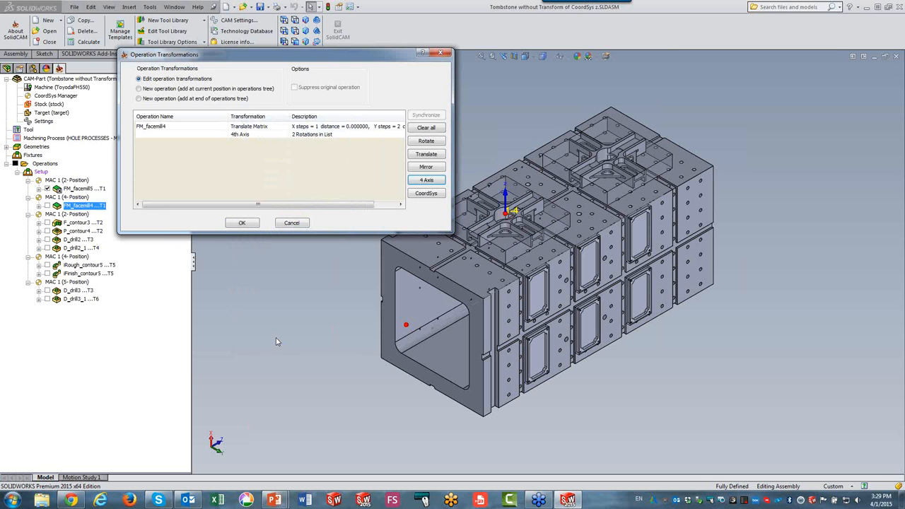
{"action": "left_click", "coordinate": [242, 223]}
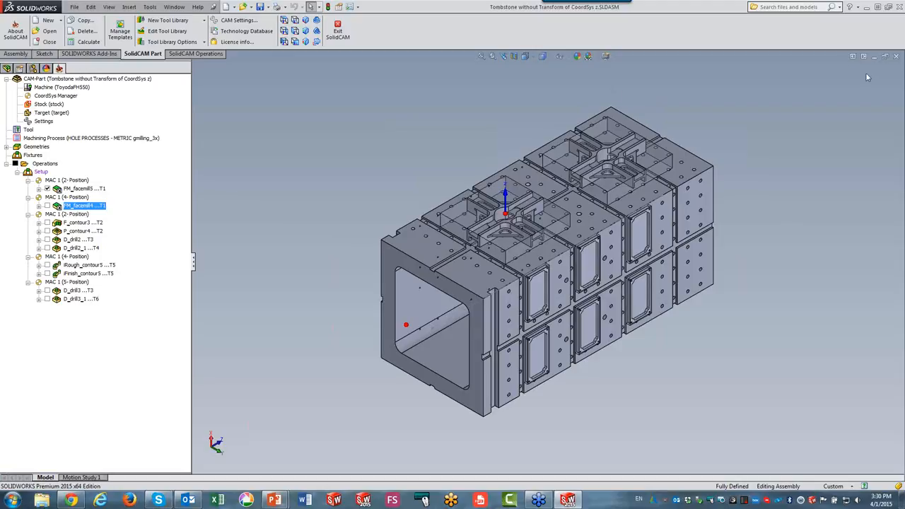
Close the current CAM-Part and open the CAM-Part "Tombstone with Transform of CoordSys".
{"action": "left_click", "coordinate": [896, 57]}
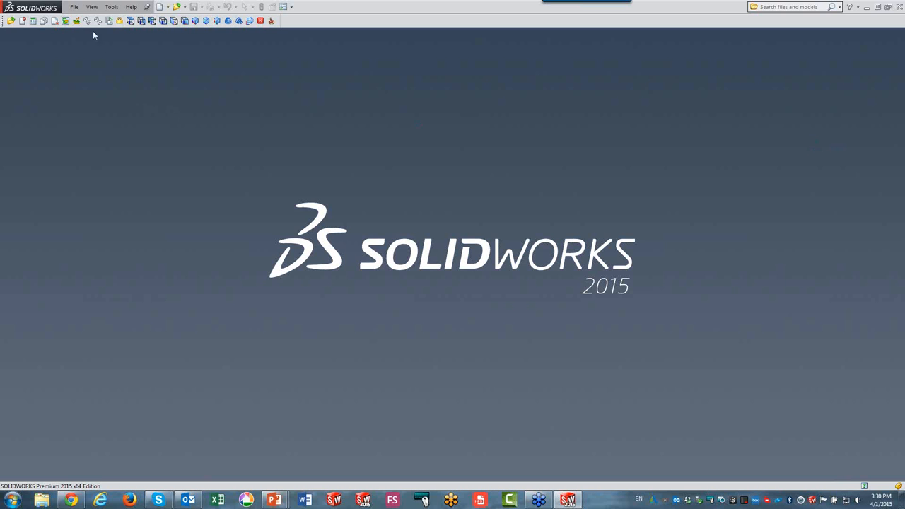
{"action": "left_click", "coordinate": [10, 21]}
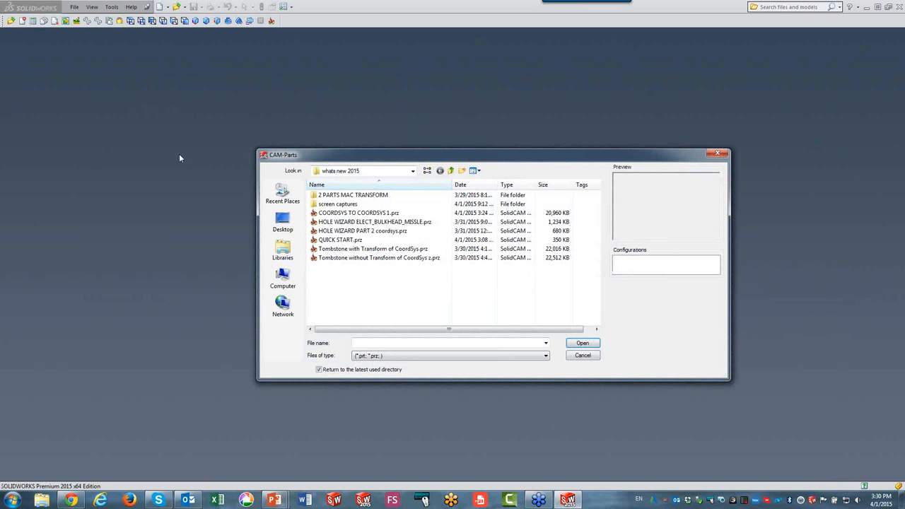
{"action": "left_click", "coordinate": [340, 252]}
{"action": "left_click", "coordinate": [576, 344]}
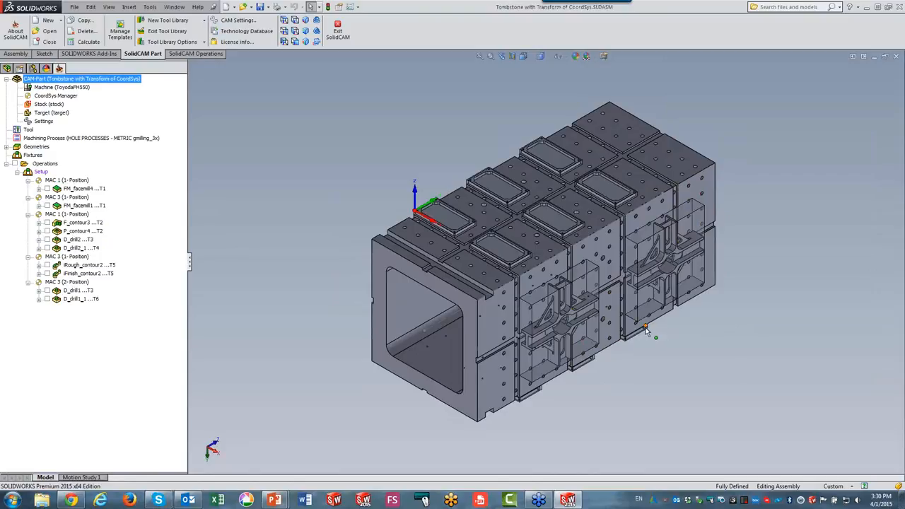
Review the MAC 1 to MAC 4 coordinate systems and their positions in the CoordSys Manager, then close it.
{"action": "scroll", "coordinate": [625, 402], "scroll_direction": "down", "scroll_amount": 1}
{"action": "scroll", "coordinate": [656, 361], "scroll_direction": "up", "scroll_amount": 1}
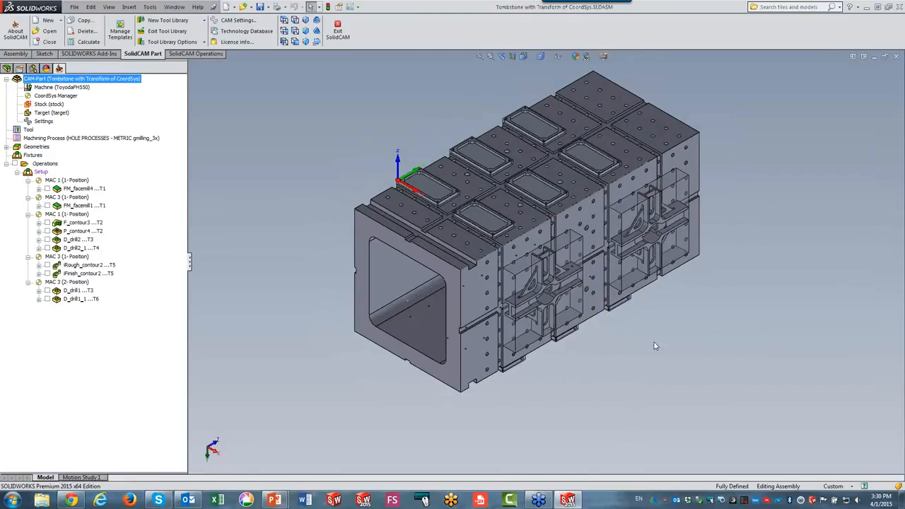
{"action": "double_click", "coordinate": [53, 96]}
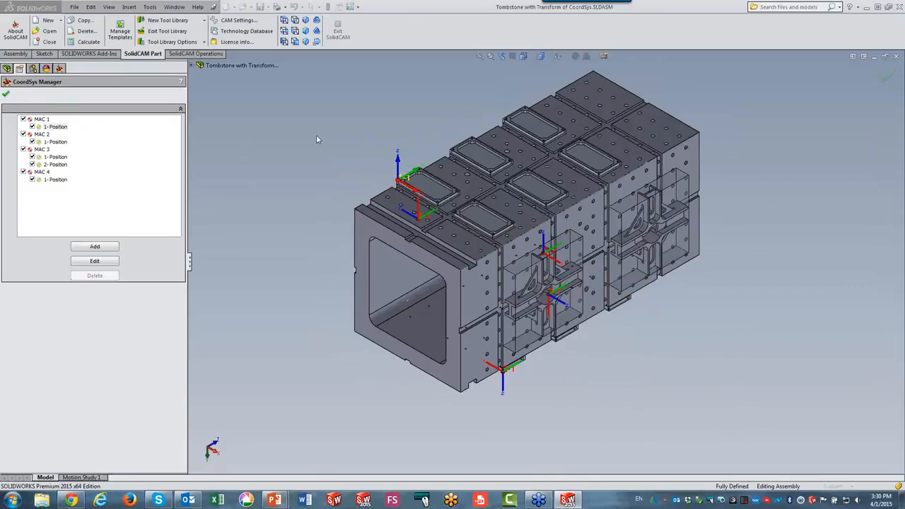
{"action": "left_click", "coordinate": [41, 119]}
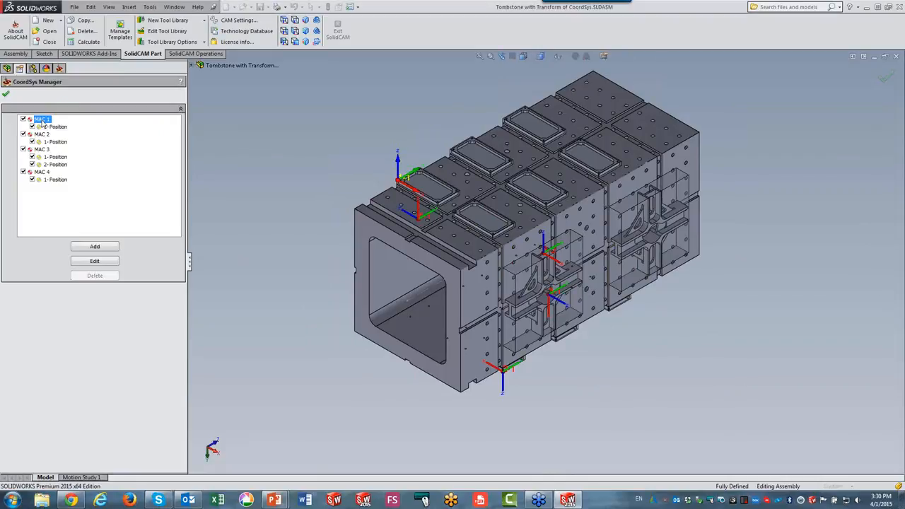
{"action": "left_click", "coordinate": [43, 134]}
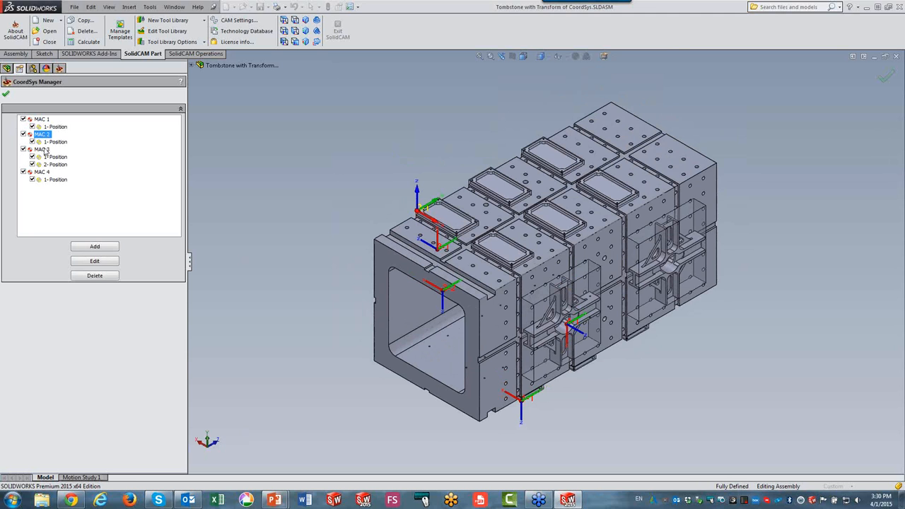
{"action": "left_click", "coordinate": [44, 150]}
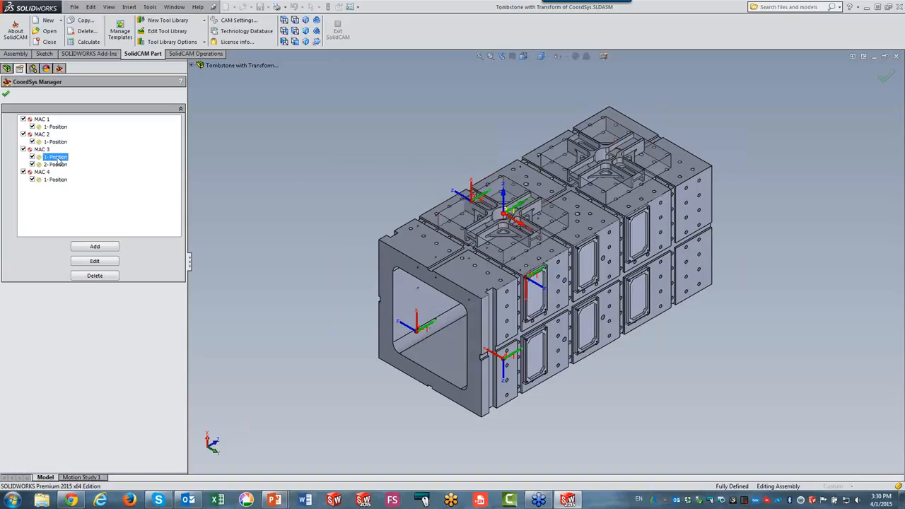
{"action": "left_click", "coordinate": [57, 164]}
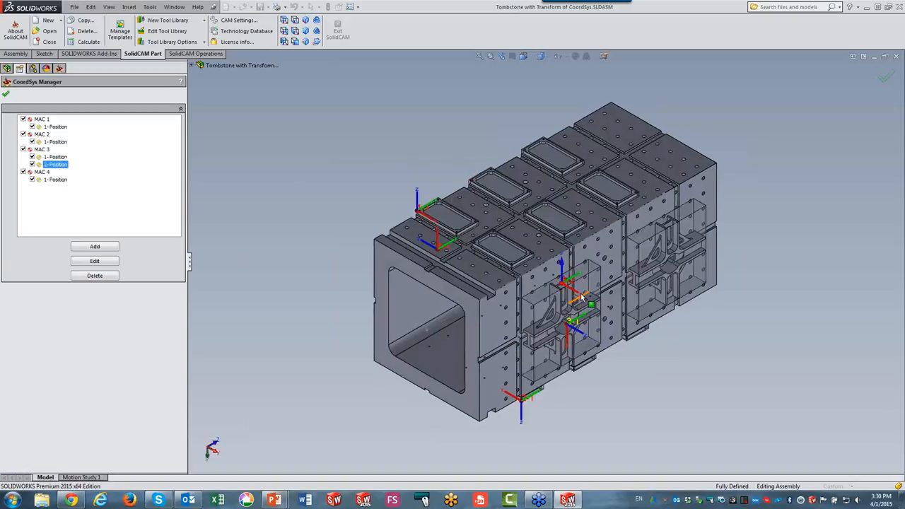
{"action": "left_click", "coordinate": [42, 172]}
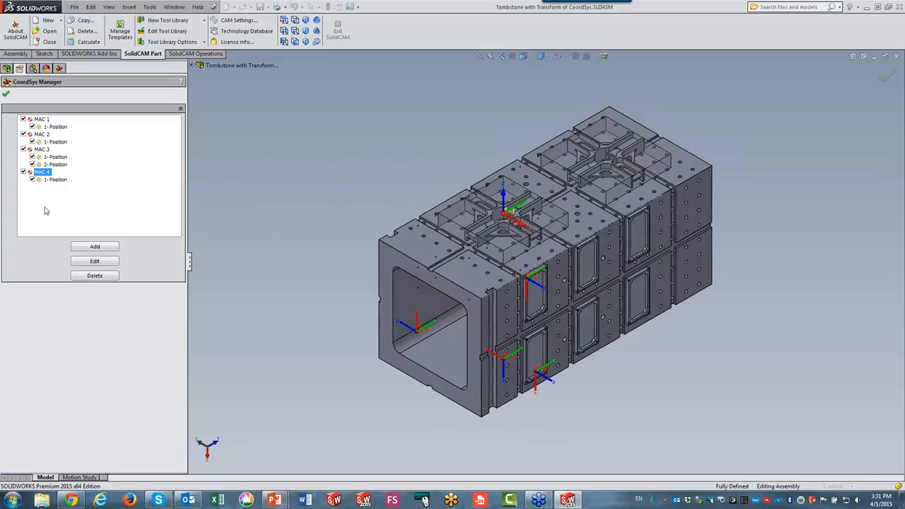
{"action": "left_click", "coordinate": [339, 182]}
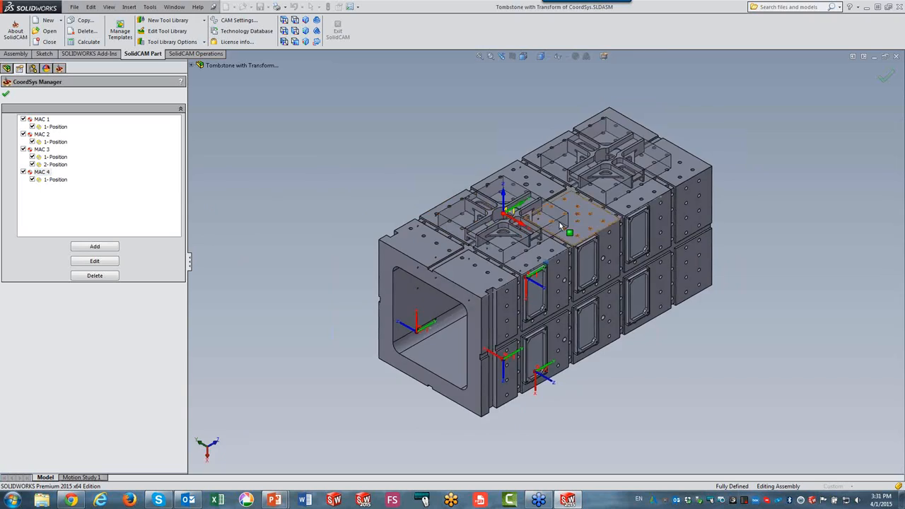
{"action": "middle_click_drag", "start_coordinate": [560, 222], "coordinate": [608, 255]}
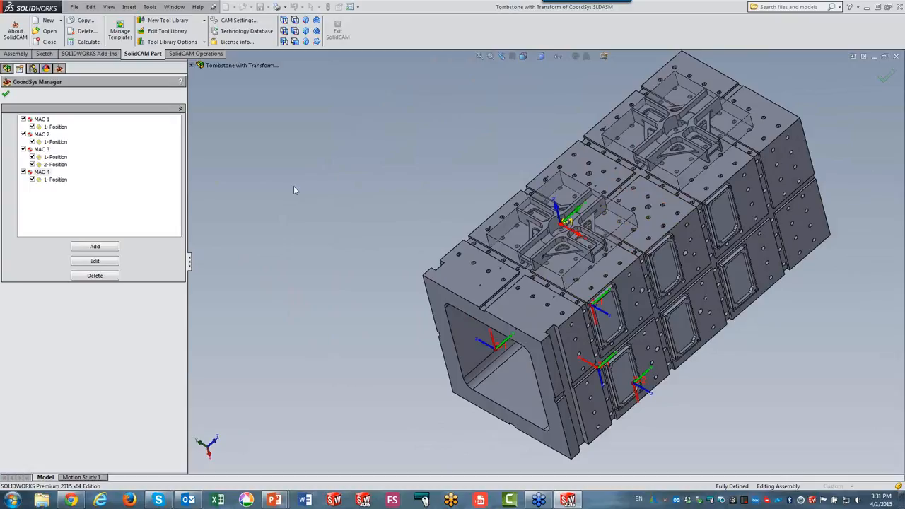
{"action": "left_click", "coordinate": [6, 96]}
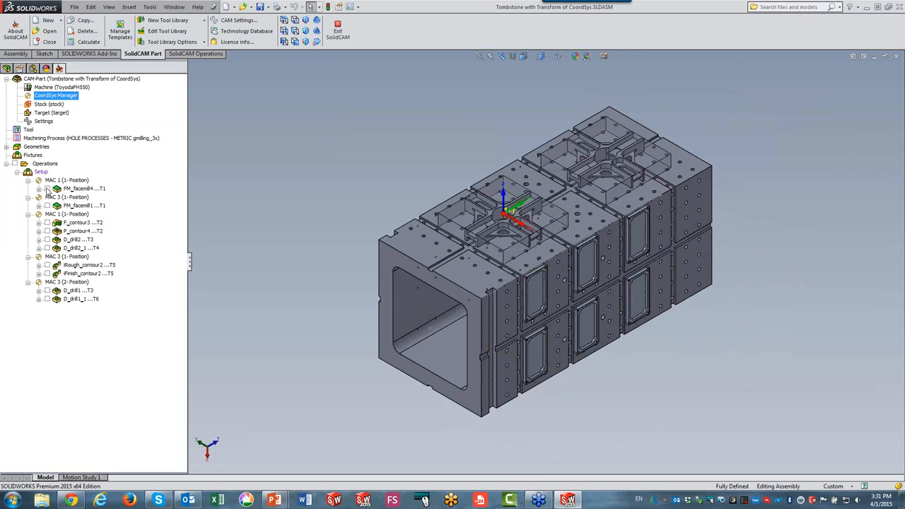
Display the toolpaths of the MAC 1 operations P_contour3, P_contour4, D_drill2 and D_drill2_1.
{"action": "left_click", "coordinate": [65, 181]}
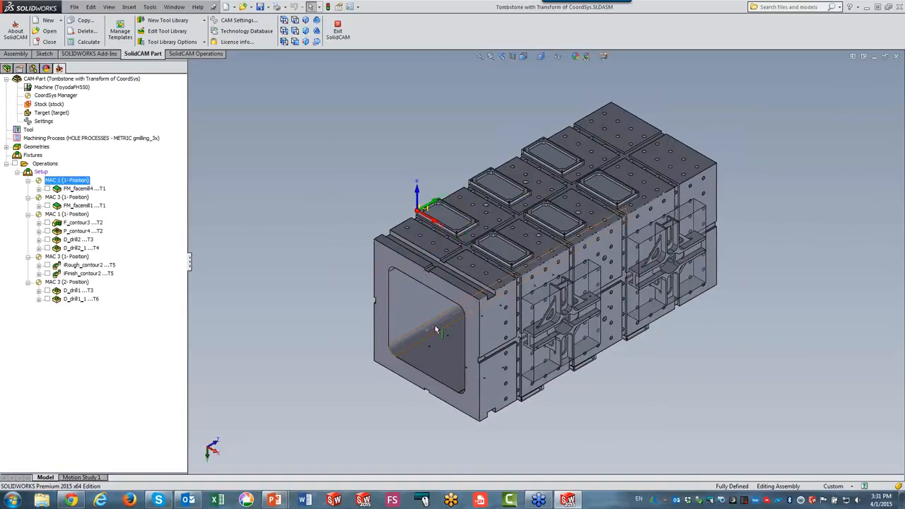
{"action": "left_click", "coordinate": [49, 189]}
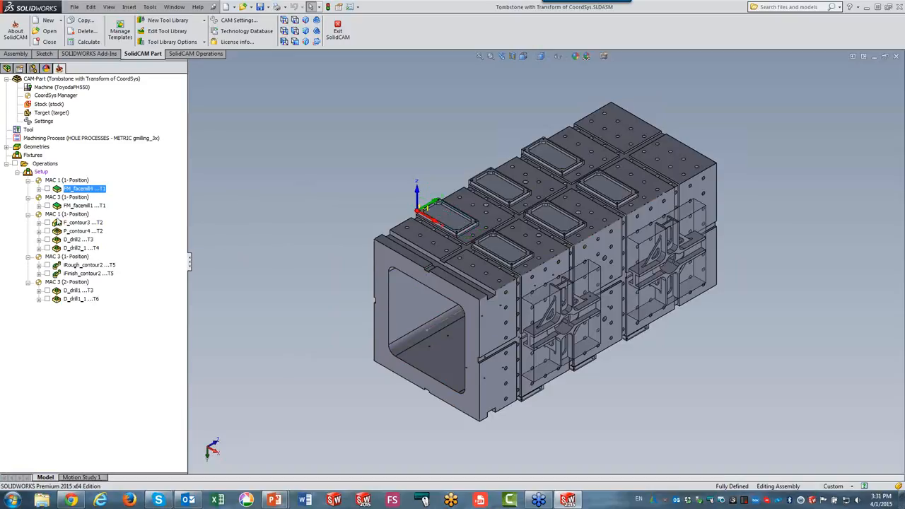
{"action": "left_click", "coordinate": [65, 214]}
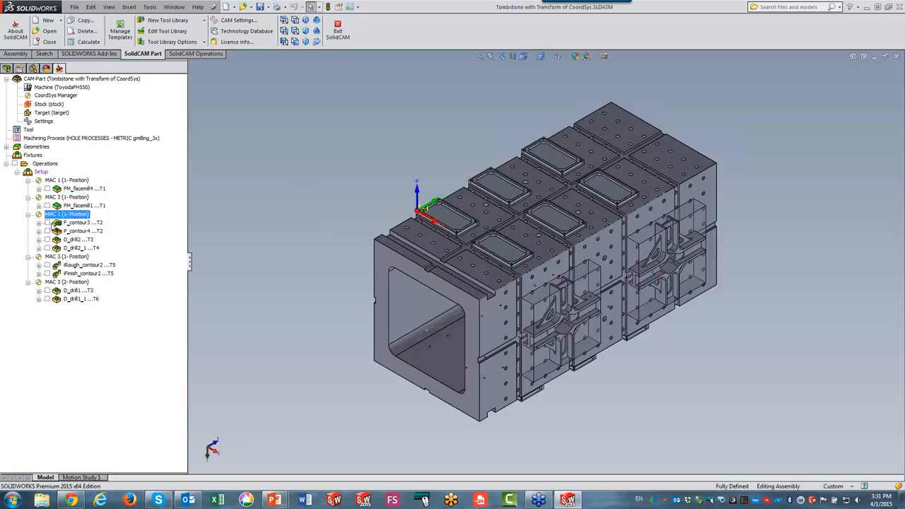
{"action": "left_click", "coordinate": [49, 224]}
{"action": "left_click", "coordinate": [48, 232]}
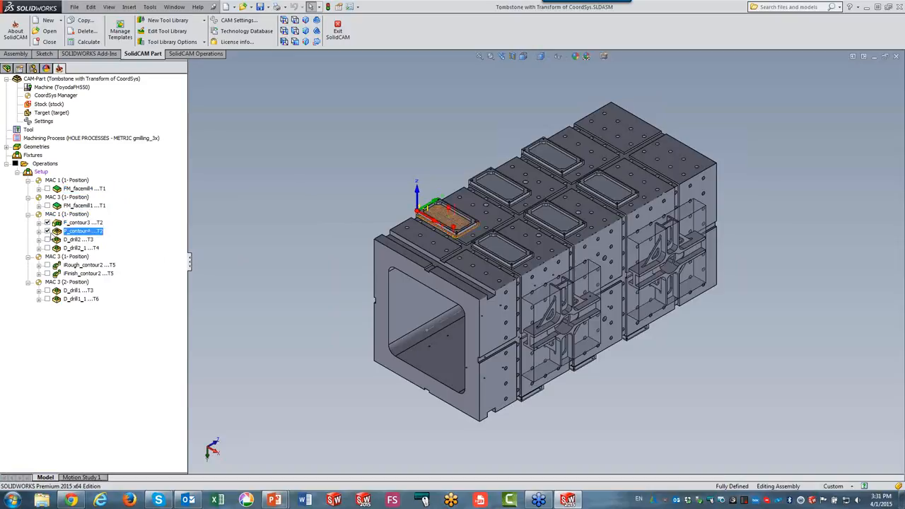
{"action": "left_click", "coordinate": [47, 240]}
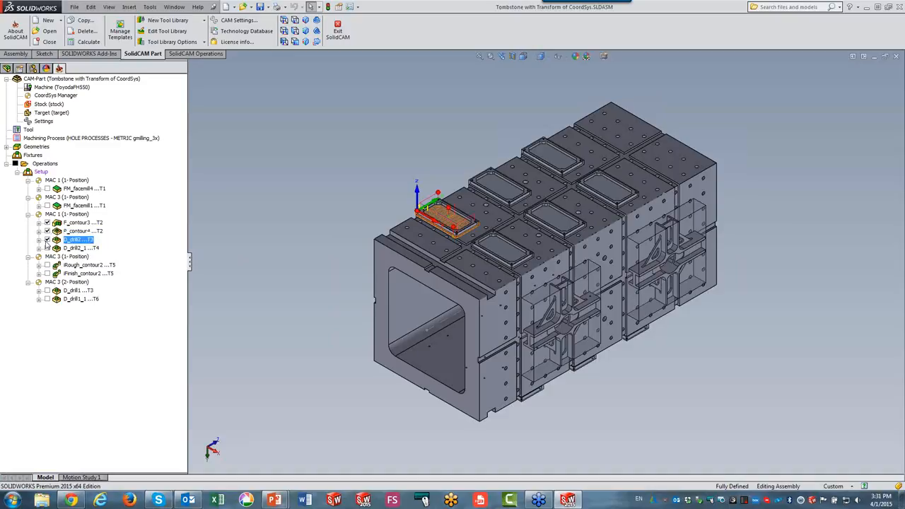
{"action": "left_click", "coordinate": [47, 248]}
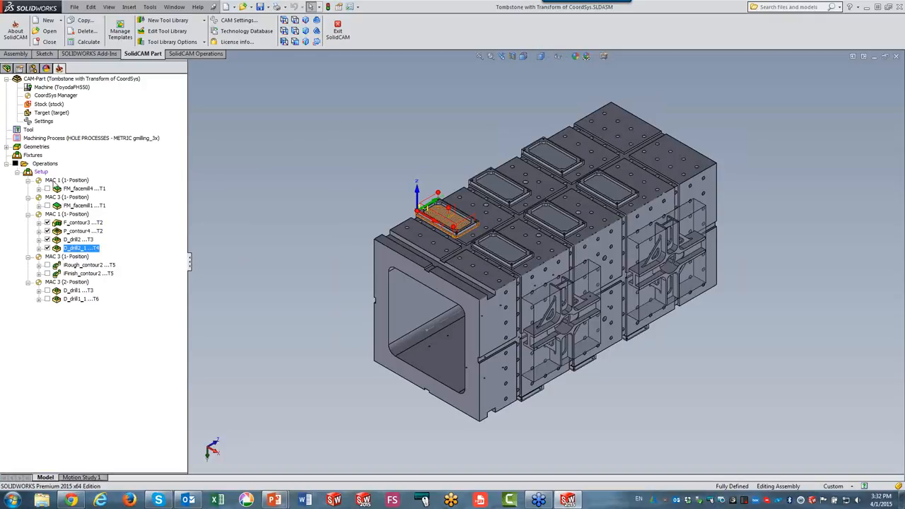
Select all operations using MAC 1 and open the operation transformations for them.
{"action": "right_click", "coordinate": [54, 182]}
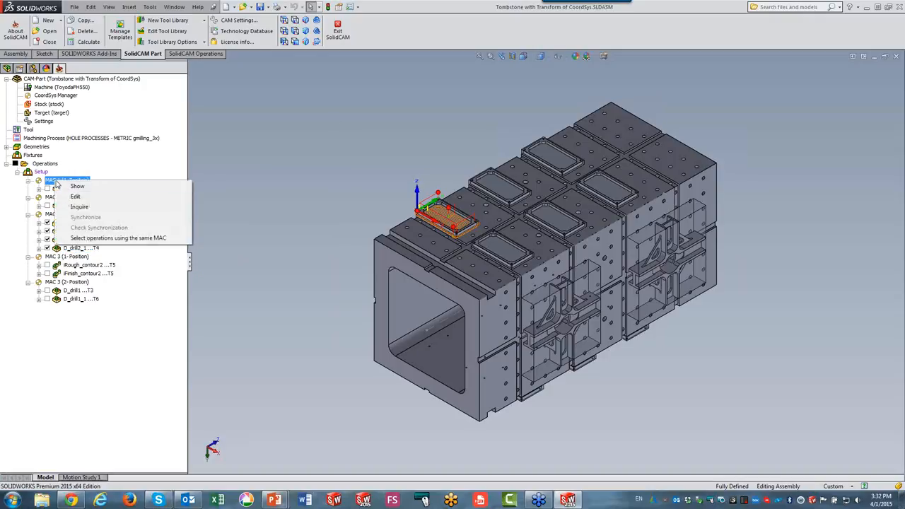
{"action": "left_click", "coordinate": [139, 238]}
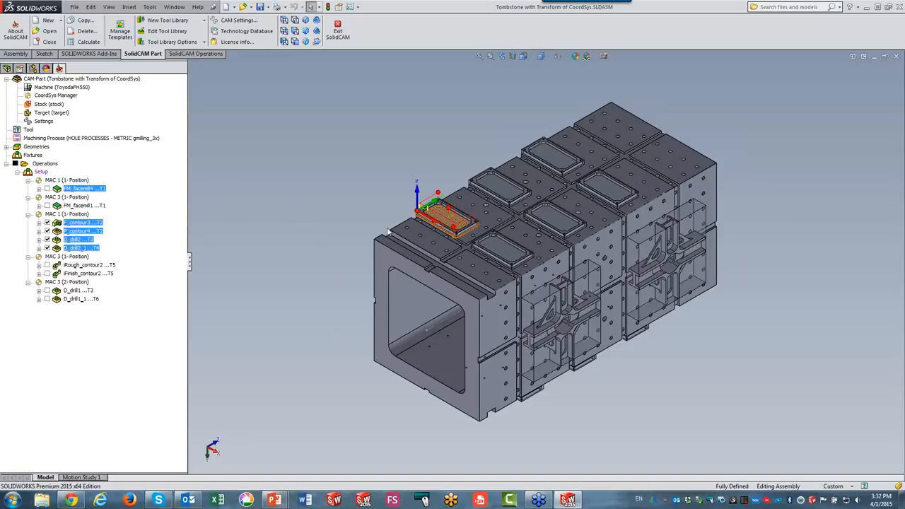
{"action": "right_click", "coordinate": [89, 192]}
{"action": "left_click", "coordinate": [116, 191]}
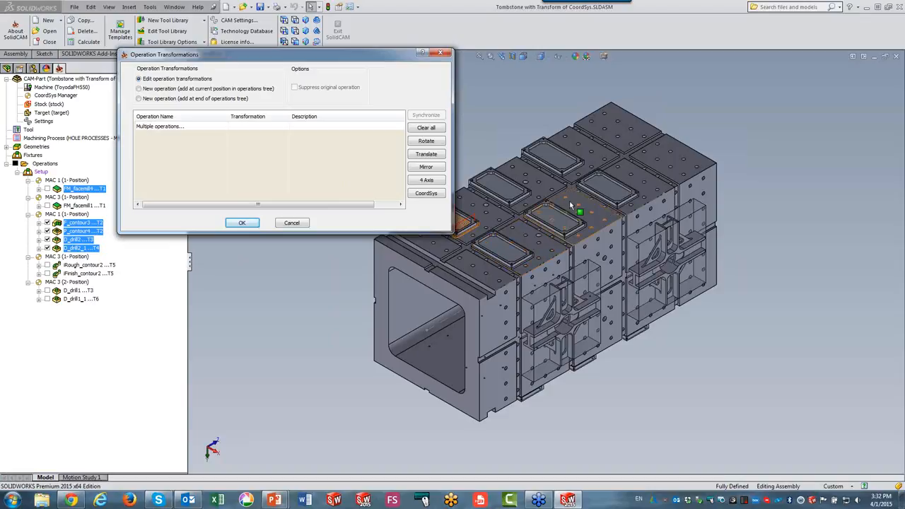
Add a translate matrix with 2 copies on X at a 209 step and 3 copies on Y at a 2 step.
{"action": "left_click", "coordinate": [427, 154]}
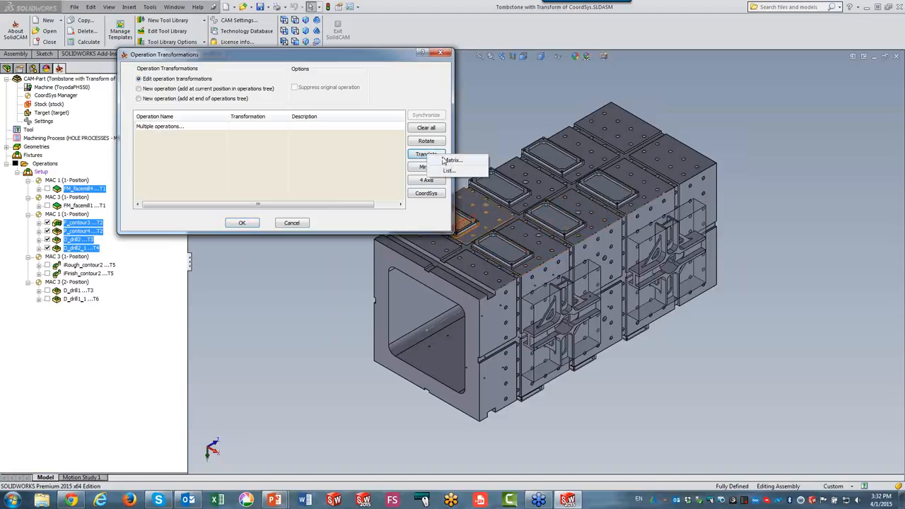
{"action": "left_click", "coordinate": [451, 160]}
{"action": "double_click", "coordinate": [341, 139]}
{"action": "type", "text": "2"}
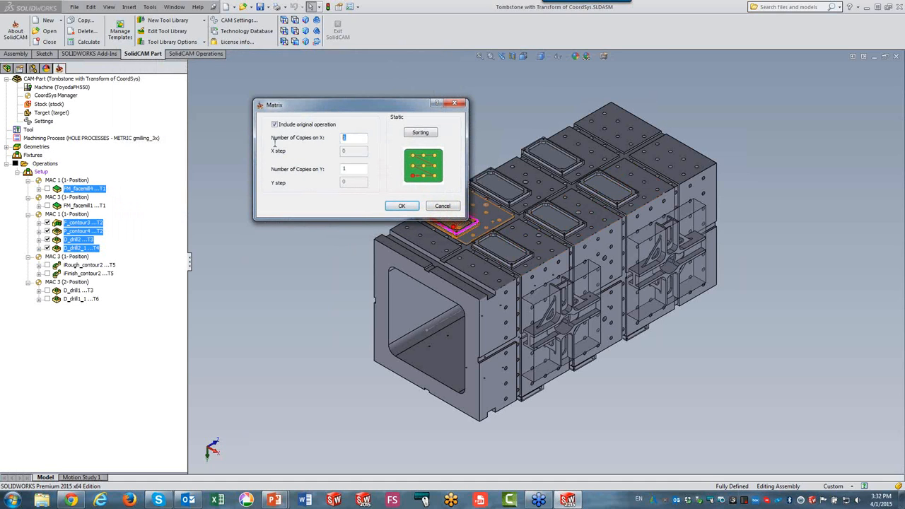
{"action": "key", "text": "Tab"}
{"action": "type", "text": "209"}
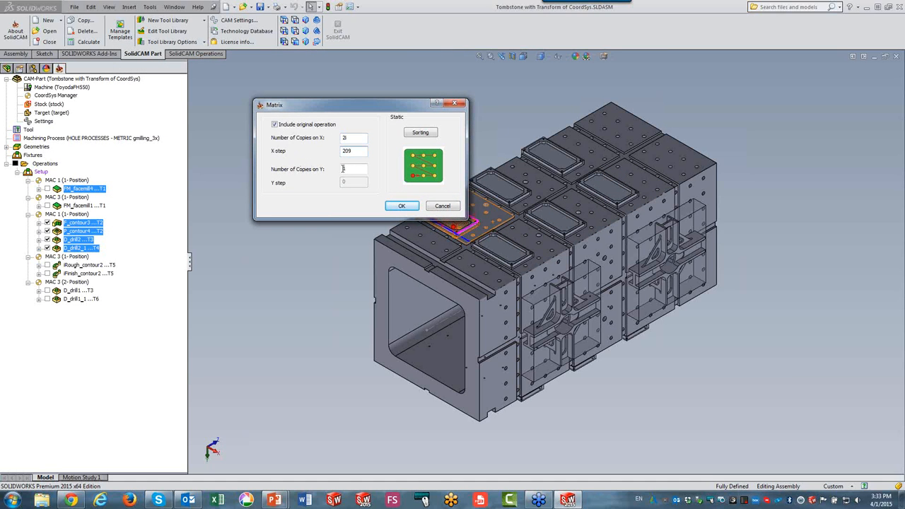
{"action": "key", "text": "Tab"}
{"action": "type", "text": "3"}
{"action": "key", "text": "Tab"}
{"action": "type", "text": "2"}
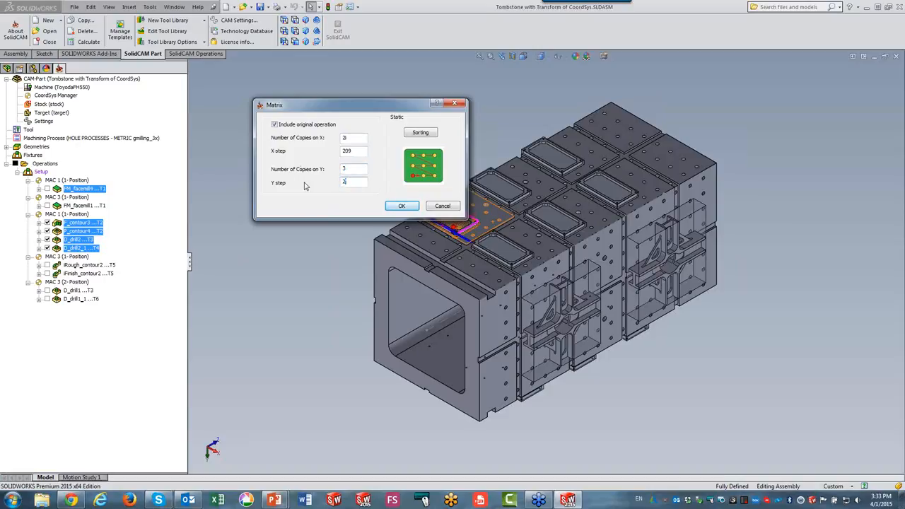
{"action": "left_click", "coordinate": [401, 205]}
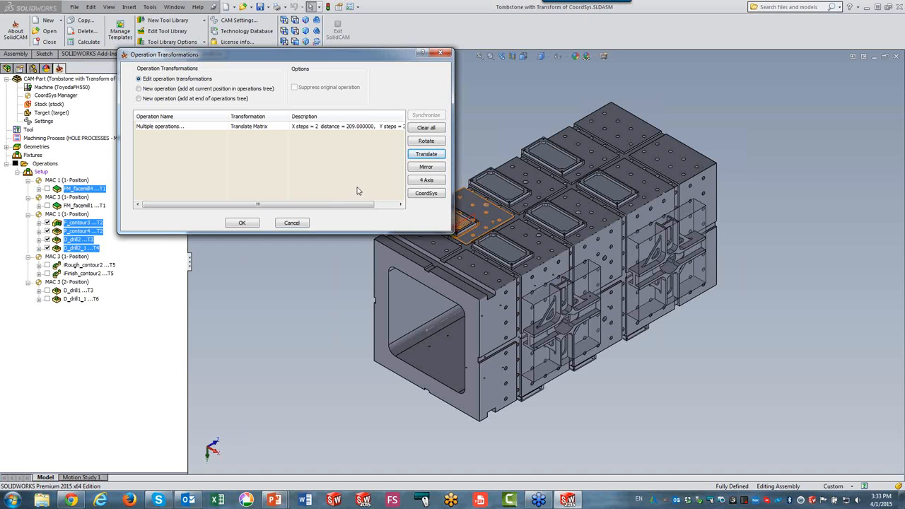
Add a CoordSys position-to-position copy from MAC 1 to MAC 2, including the original operation, and confirm the transformations.
{"action": "left_click", "coordinate": [427, 193]}
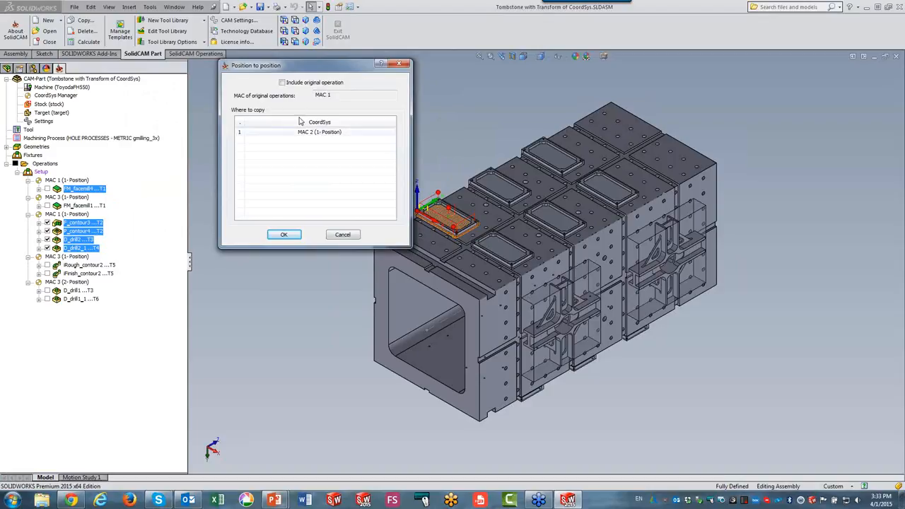
{"action": "left_click", "coordinate": [282, 83]}
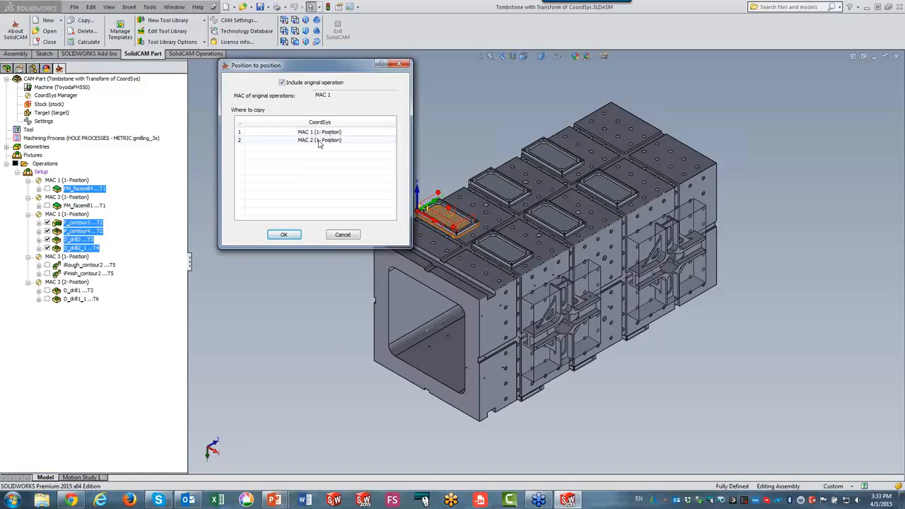
{"action": "left_click", "coordinate": [319, 140]}
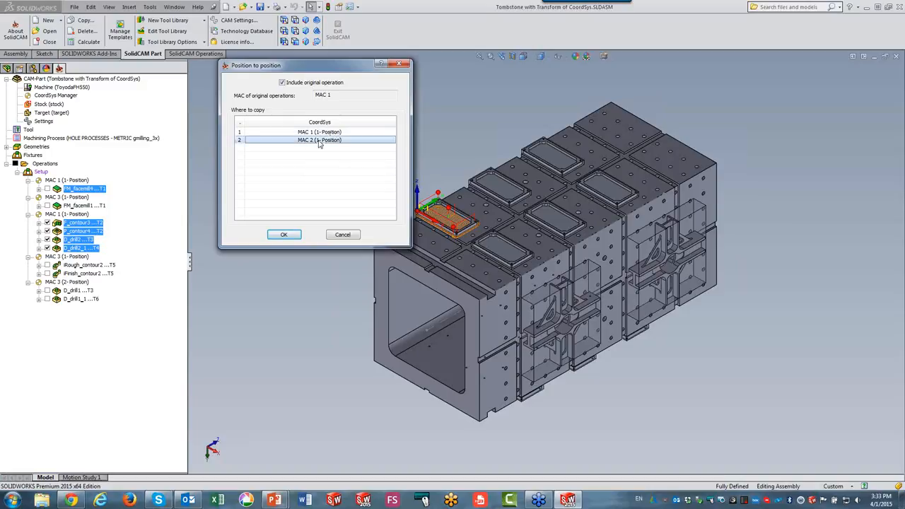
{"action": "left_click", "coordinate": [319, 144]}
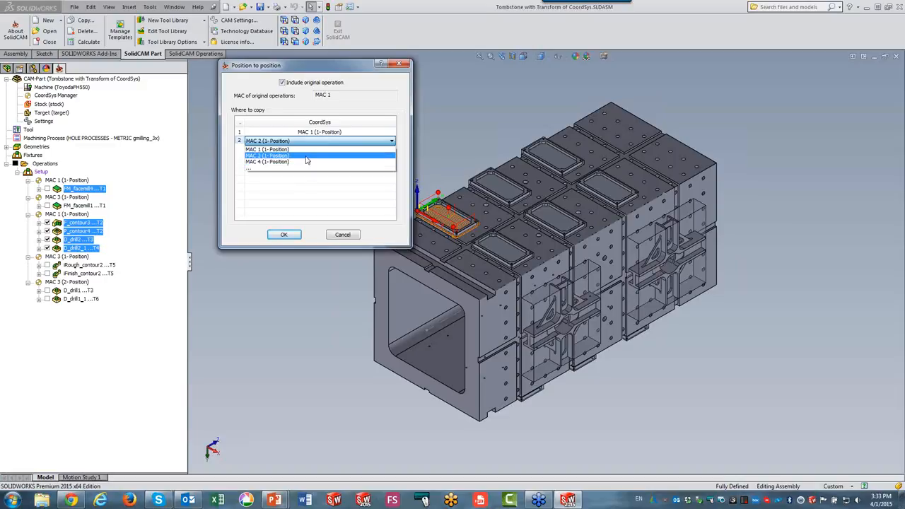
{"action": "left_click", "coordinate": [306, 156]}
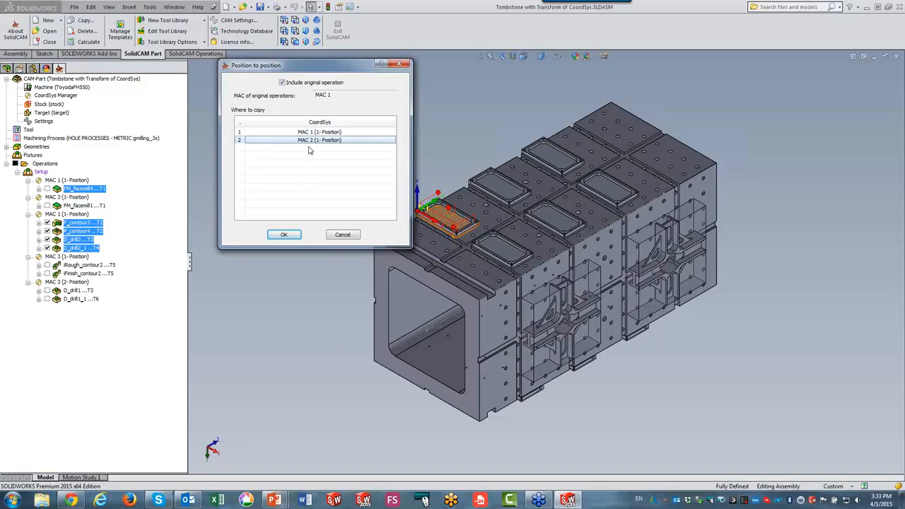
{"action": "right_click", "coordinate": [308, 149]}
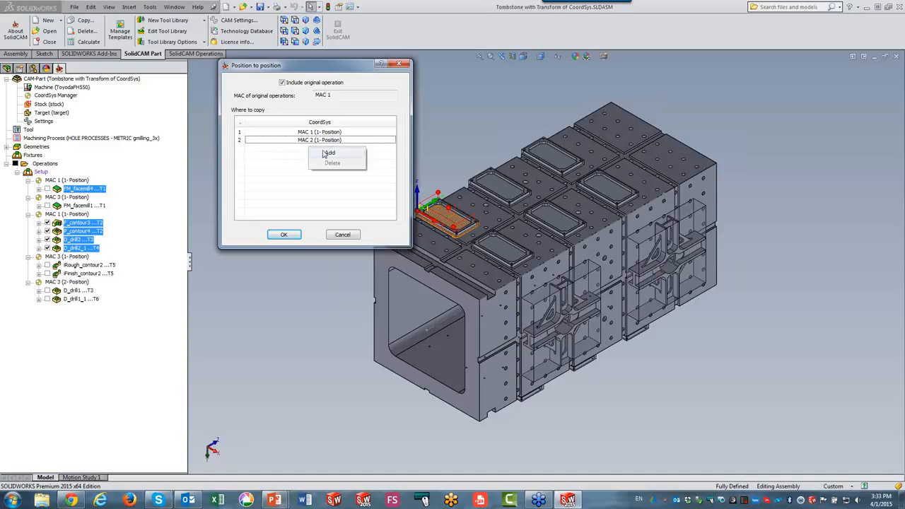
{"action": "left_click", "coordinate": [436, 107]}
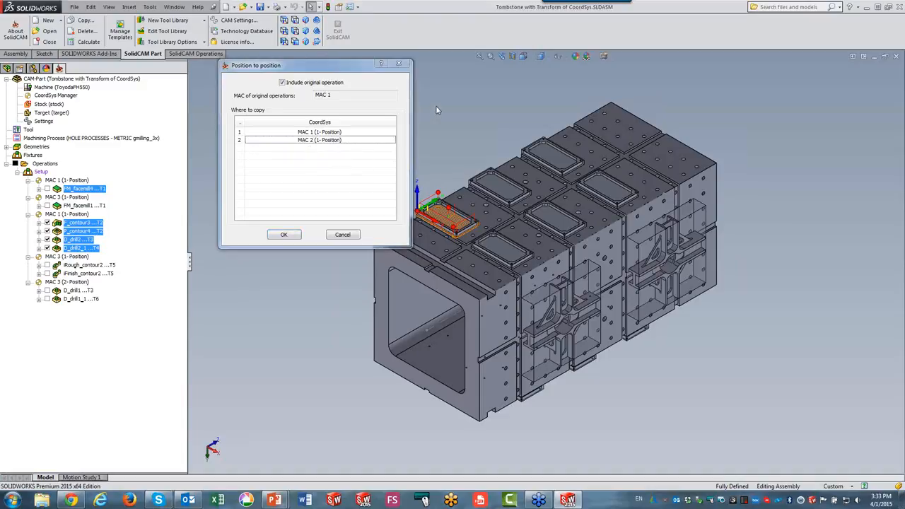
{"action": "left_click", "coordinate": [284, 235]}
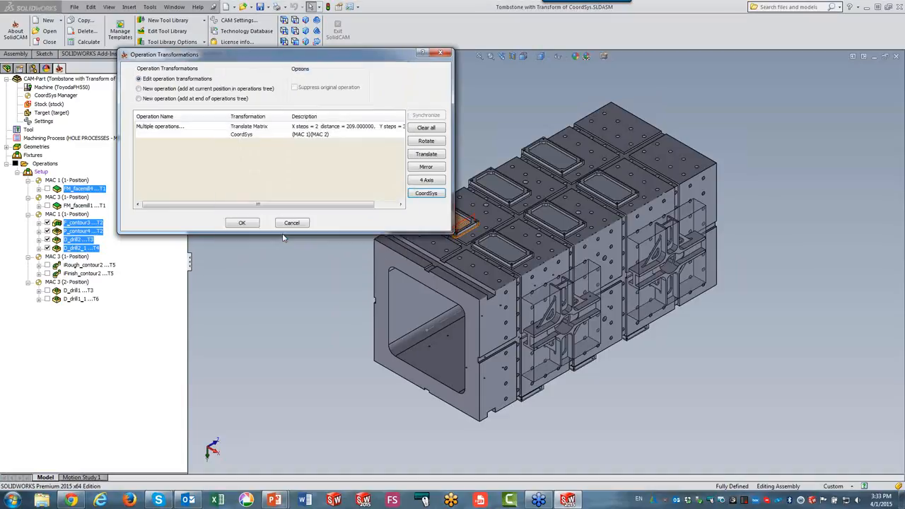
{"action": "left_click", "coordinate": [240, 223]}
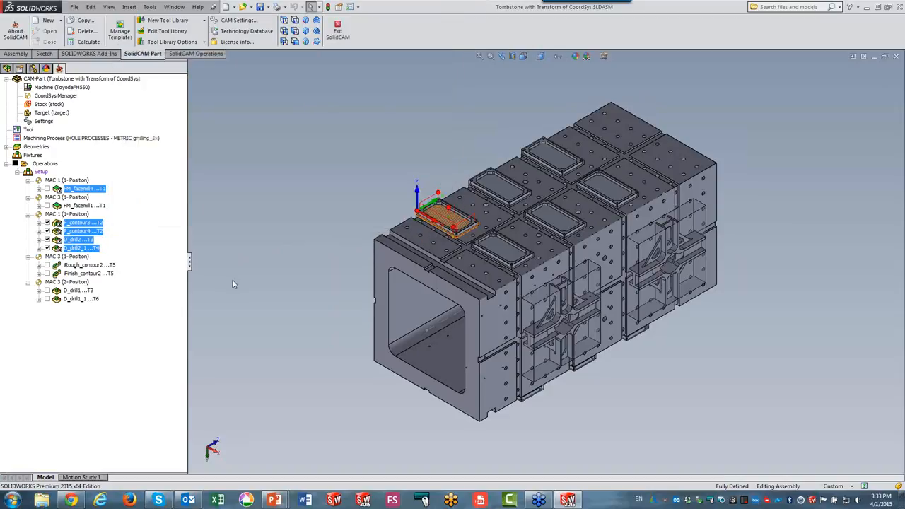
Hide all toolpaths and display only the FM_facemill4 toolpath.
{"action": "left_click", "coordinate": [19, 167]}
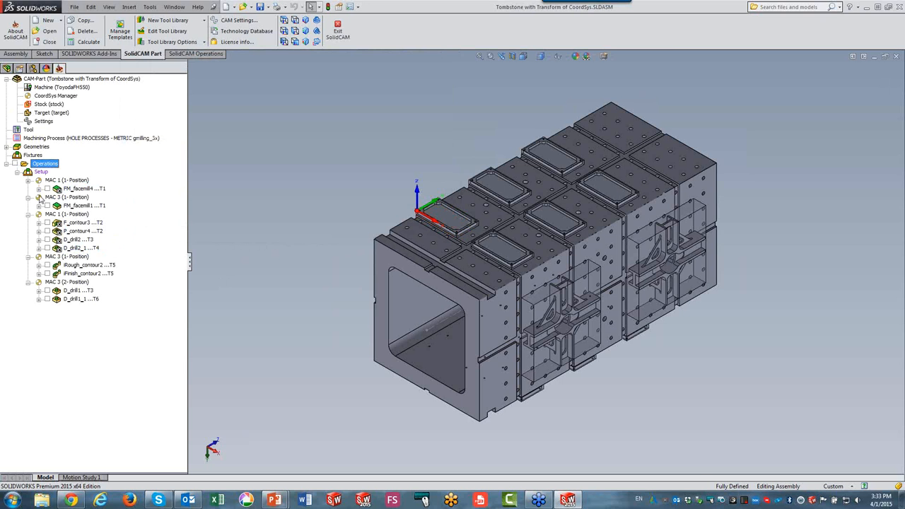
{"action": "left_click", "coordinate": [47, 188]}
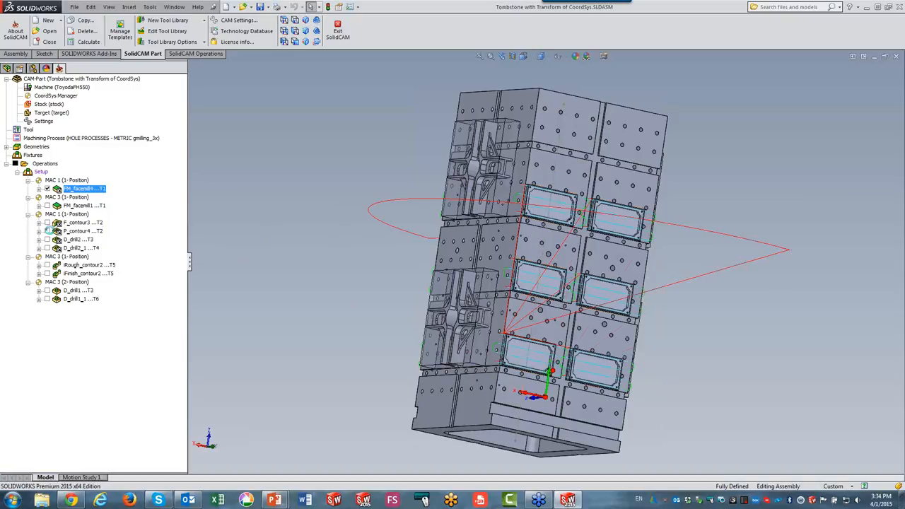
Display the toolpaths of the four MAC 1 contour and drill operations, then hide all toolpaths again.
{"action": "left_click", "coordinate": [48, 223]}
{"action": "left_click", "coordinate": [47, 231]}
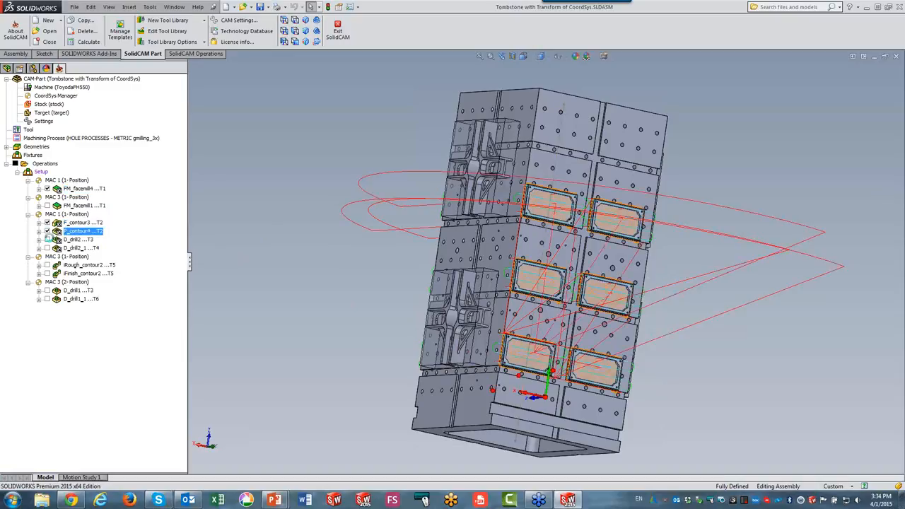
{"action": "left_click", "coordinate": [48, 240]}
{"action": "left_click", "coordinate": [48, 249]}
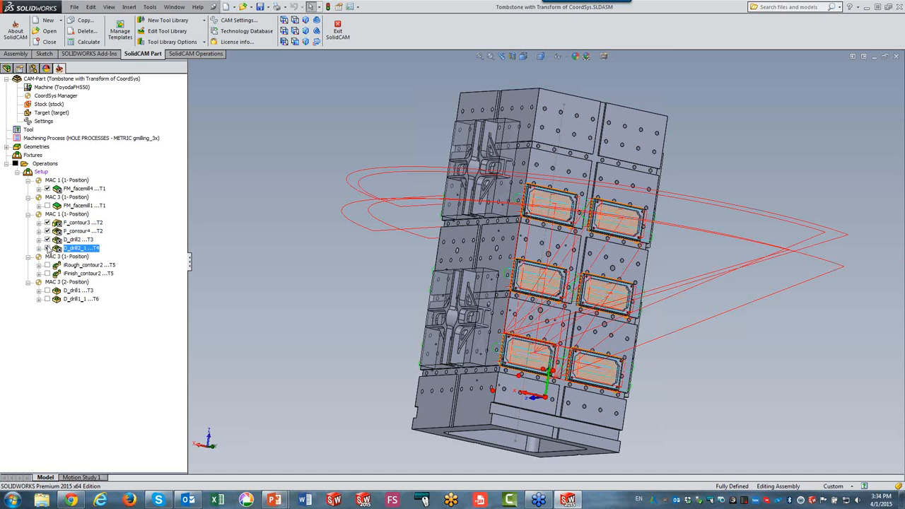
{"action": "left_click", "coordinate": [15, 164]}
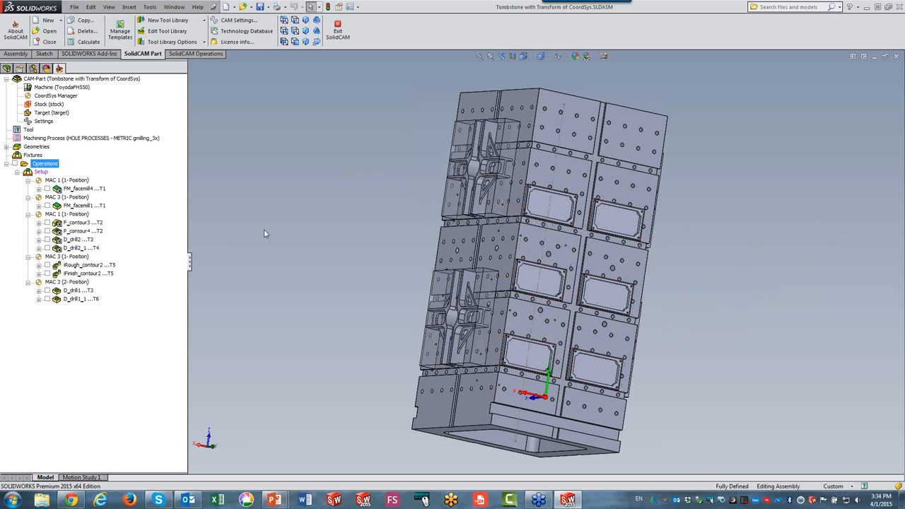
Inspect the MAC 3 positions by displaying the Rough_contour2, Finish_contour2, D_drill1 and D_drill1_1 toolpaths.
{"action": "left_click", "coordinate": [71, 256]}
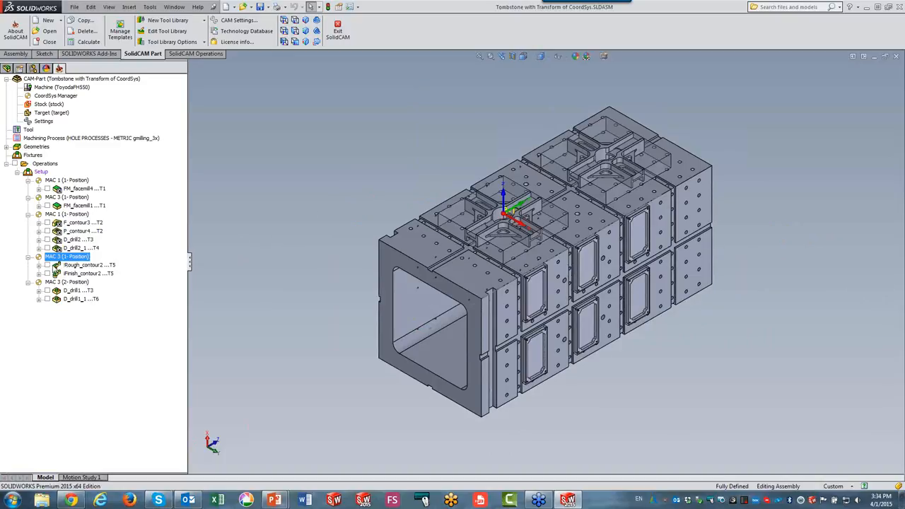
{"action": "left_click", "coordinate": [46, 265]}
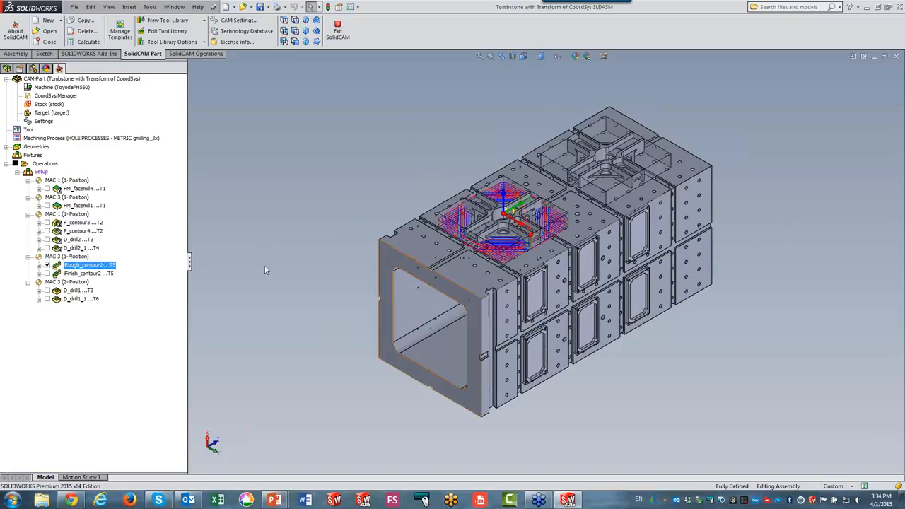
{"action": "left_click", "coordinate": [47, 273]}
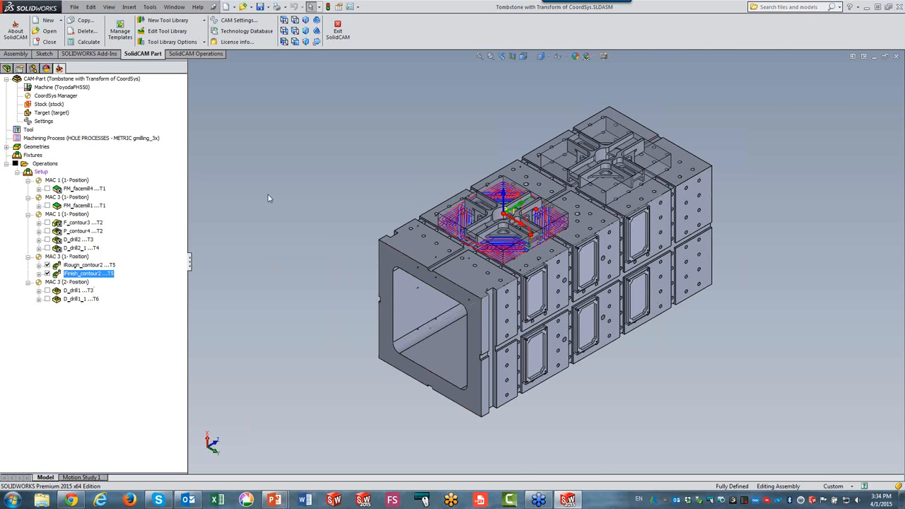
{"action": "scroll", "coordinate": [541, 236], "scroll_direction": "down", "scroll_amount": 3}
{"action": "scroll", "coordinate": [541, 236], "scroll_direction": "up", "scroll_amount": 3}
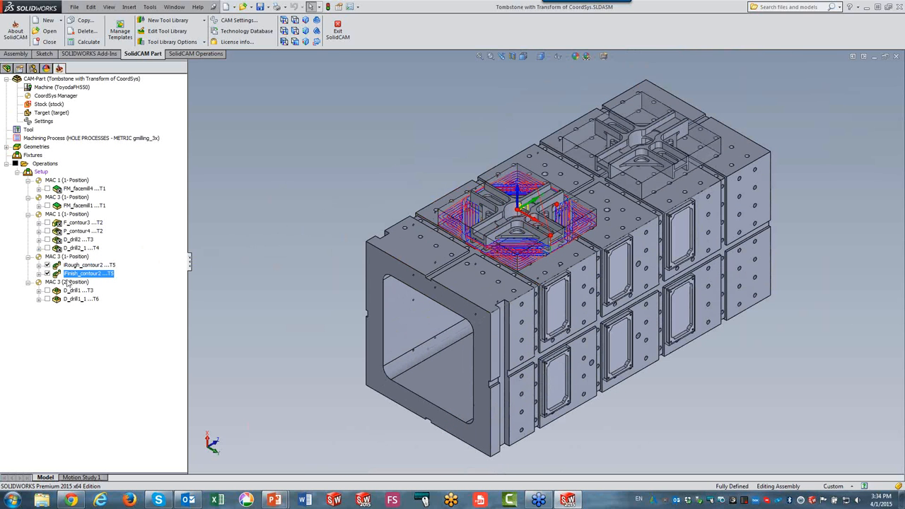
{"action": "left_click", "coordinate": [71, 282]}
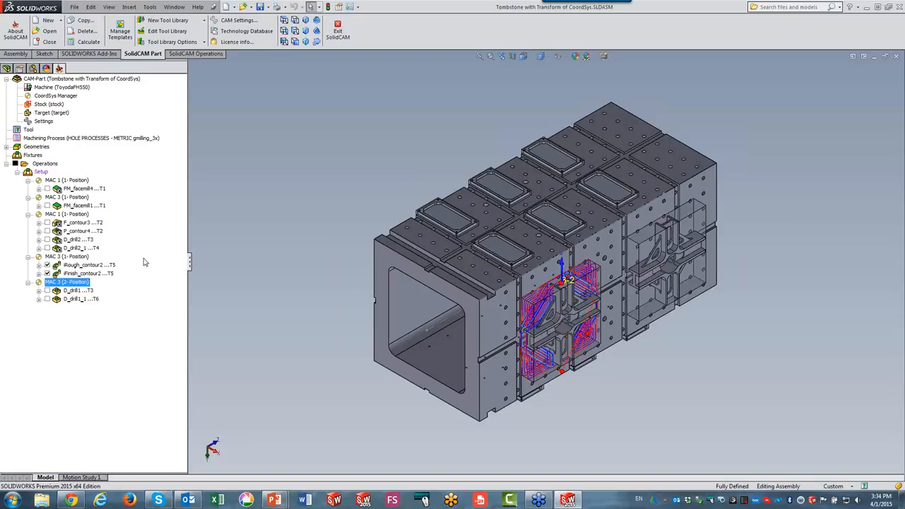
{"action": "left_click", "coordinate": [46, 290]}
{"action": "left_click", "coordinate": [47, 299]}
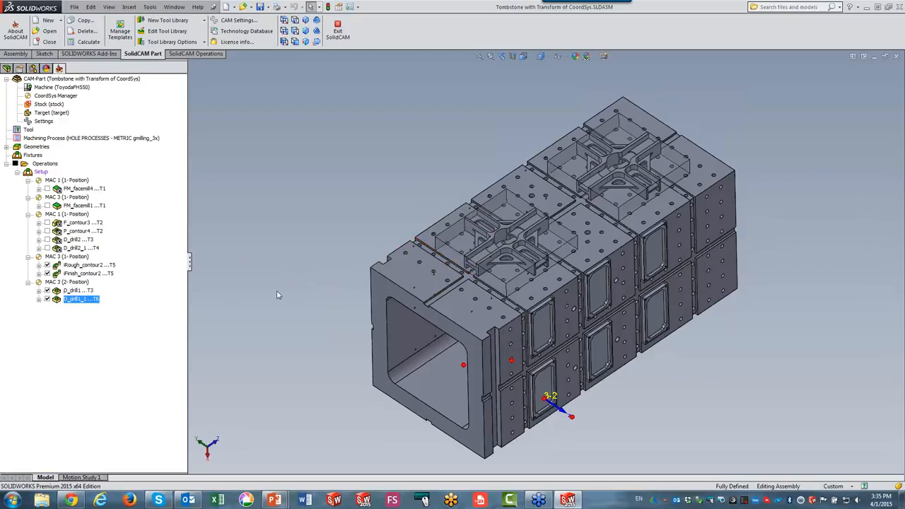
Select all operations using MAC 3 and open the operation transformations for them.
{"action": "left_click", "coordinate": [71, 266]}
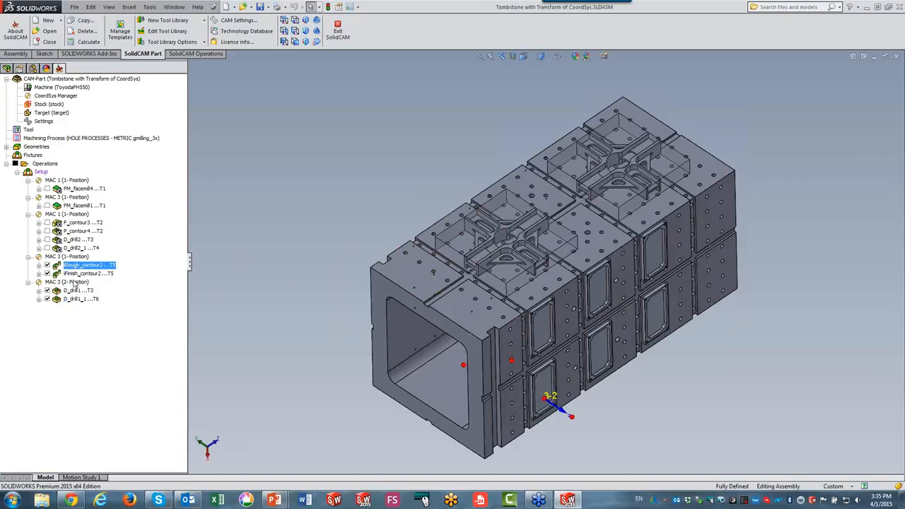
{"action": "left_click", "coordinate": [74, 257]}
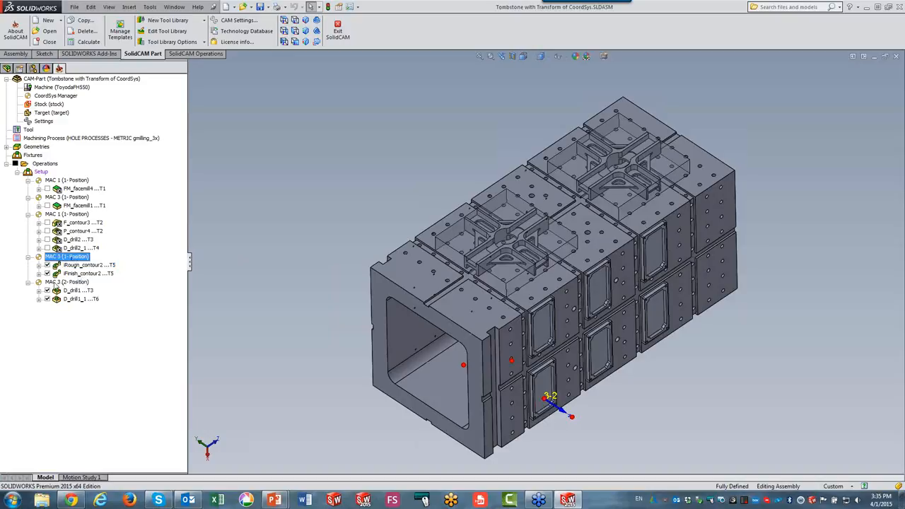
{"action": "left_click", "coordinate": [55, 283], "text": "ctrl"}
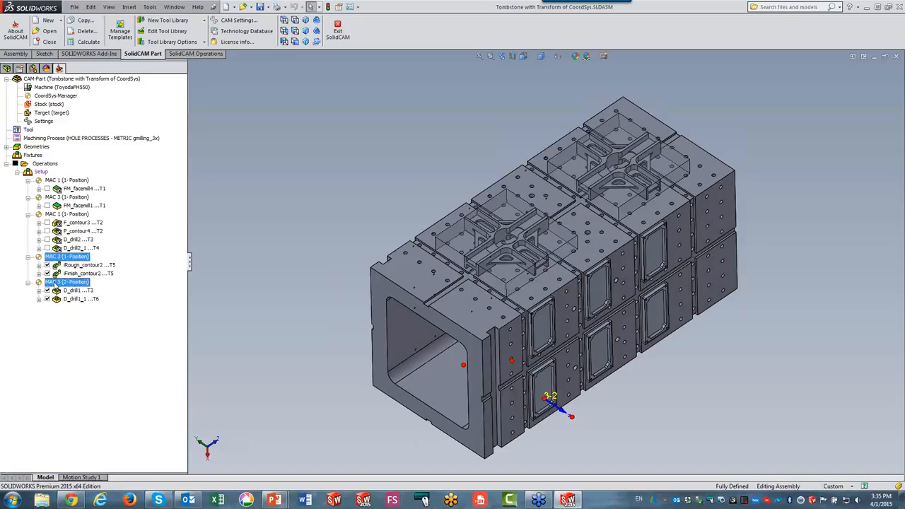
{"action": "right_click", "coordinate": [55, 284]}
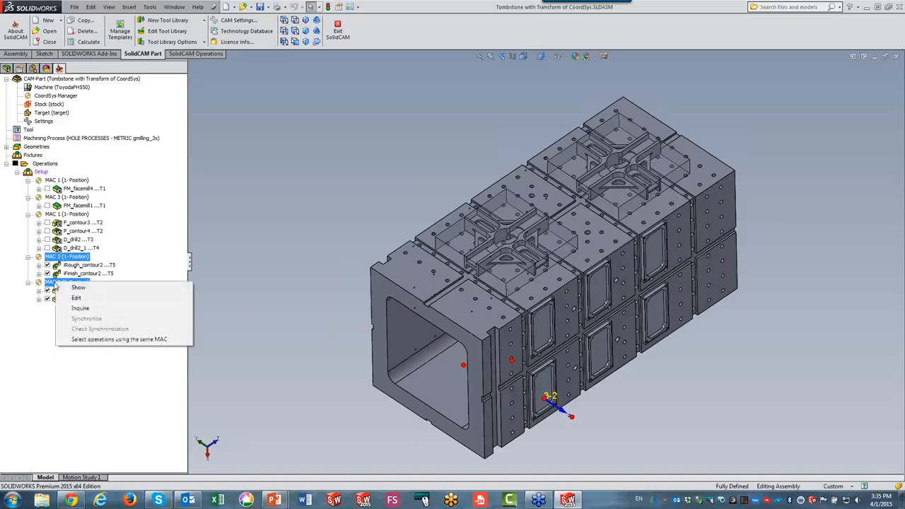
{"action": "left_click", "coordinate": [263, 222]}
{"action": "right_click", "coordinate": [58, 250]}
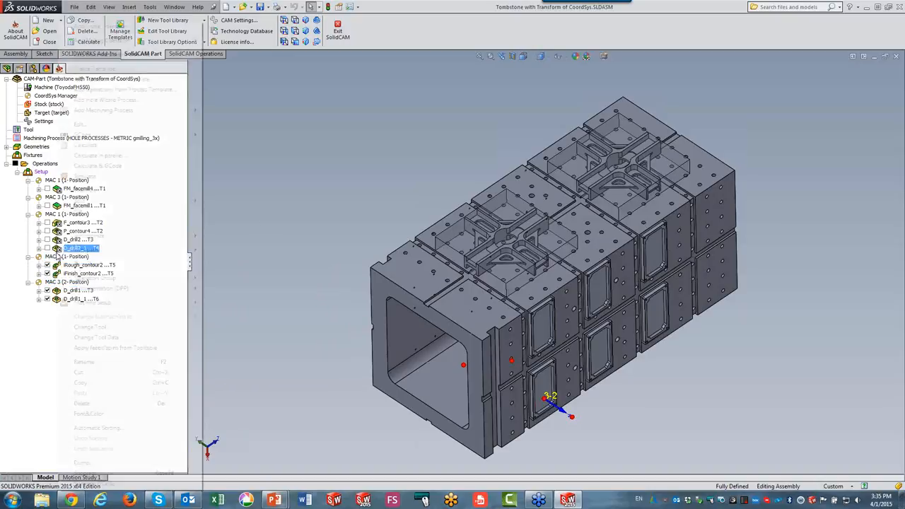
{"action": "left_click", "coordinate": [207, 273]}
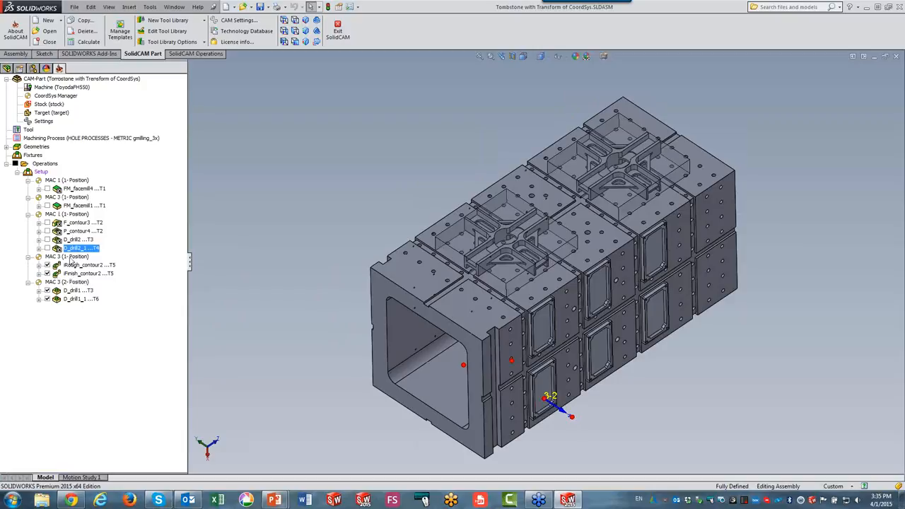
{"action": "left_click", "coordinate": [71, 256]}
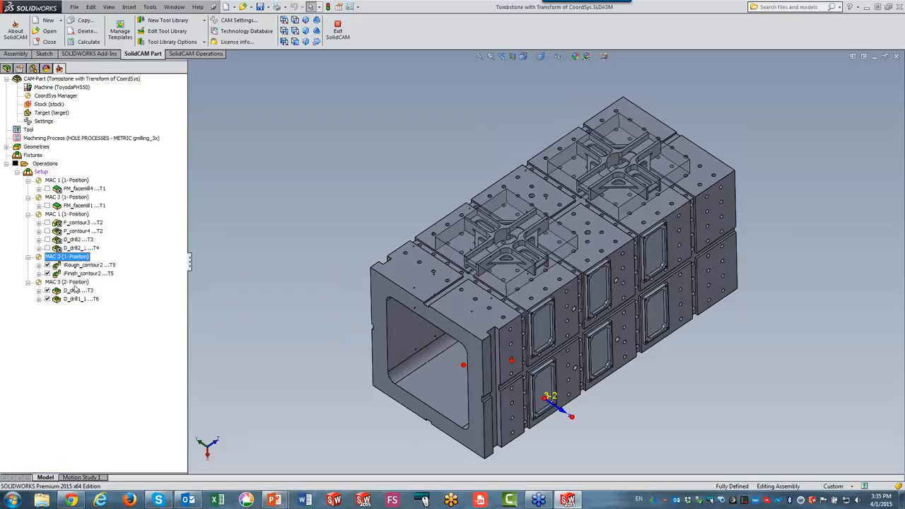
{"action": "right_click", "coordinate": [74, 283]}
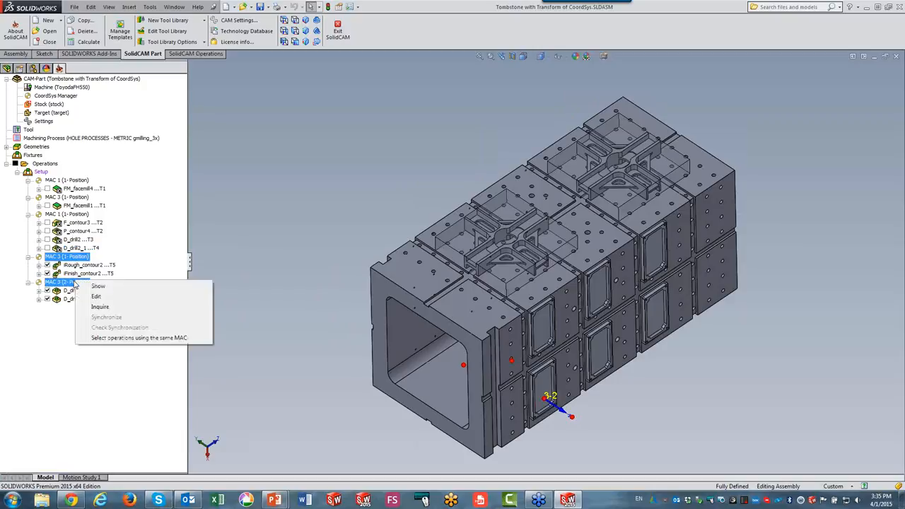
{"action": "left_click", "coordinate": [120, 338]}
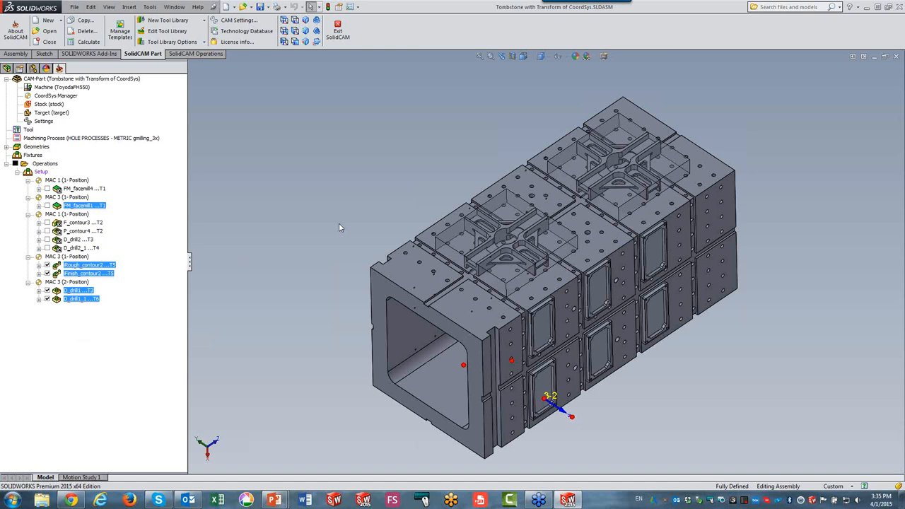
{"action": "right_click", "coordinate": [109, 267]}
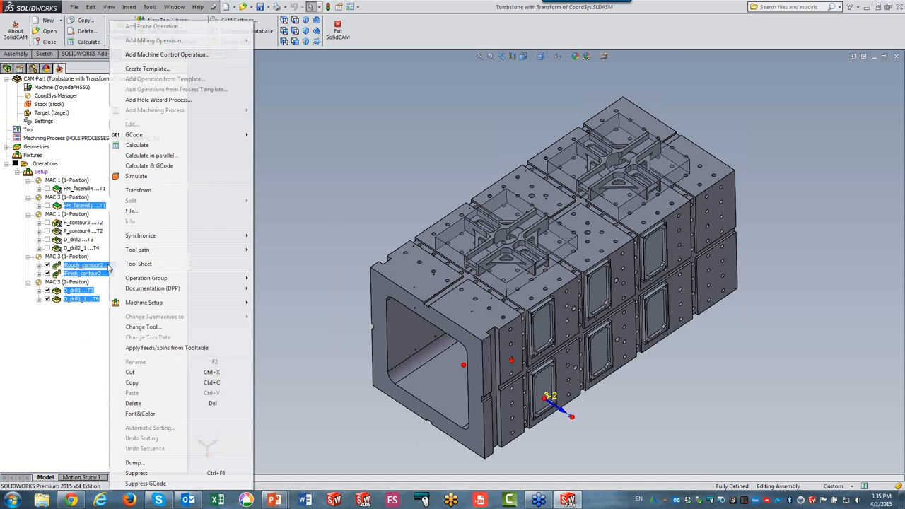
{"action": "left_click", "coordinate": [135, 191]}
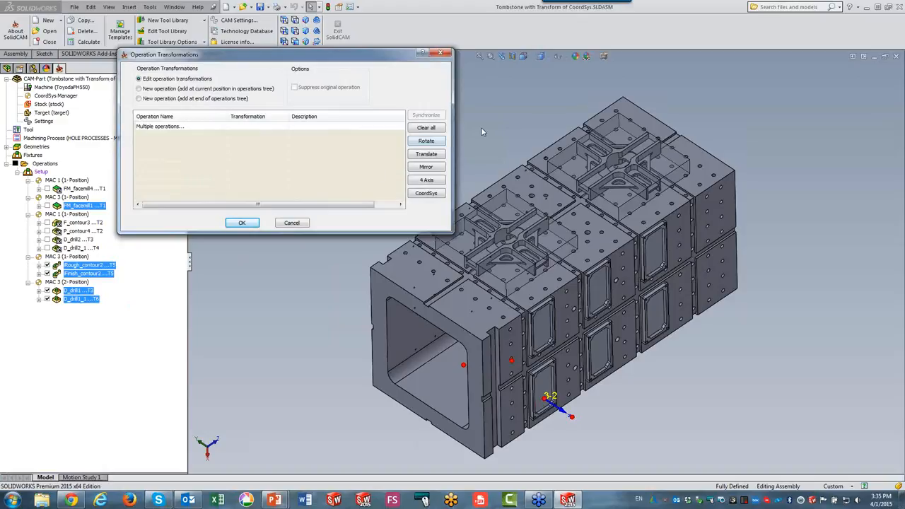
Add a translate matrix with 1 copy on X and 2 copies on Y at a 400 step.
{"action": "left_click", "coordinate": [436, 159]}
{"action": "left_click", "coordinate": [450, 161]}
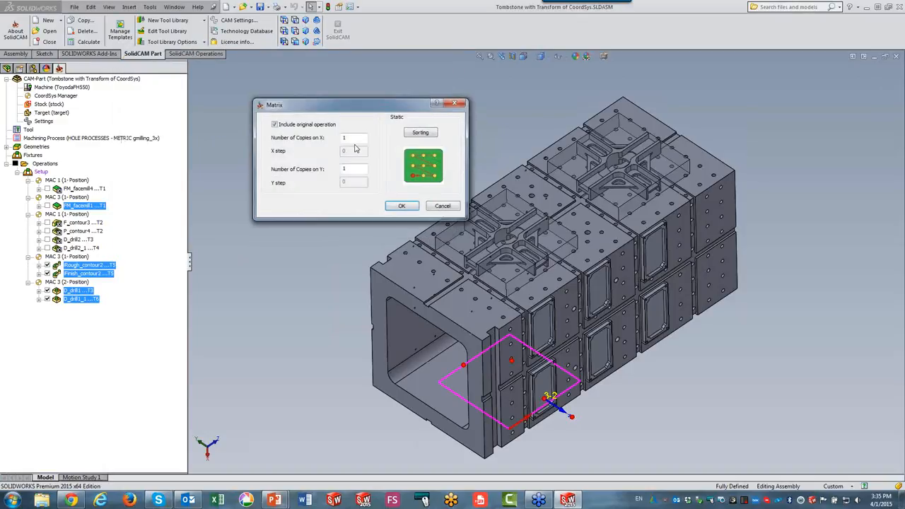
{"action": "double_click", "coordinate": [345, 137]}
{"action": "key", "text": "Tab"}
{"action": "type", "text": "2"}
{"action": "key", "text": "Tab"}
{"action": "type", "text": "400"}
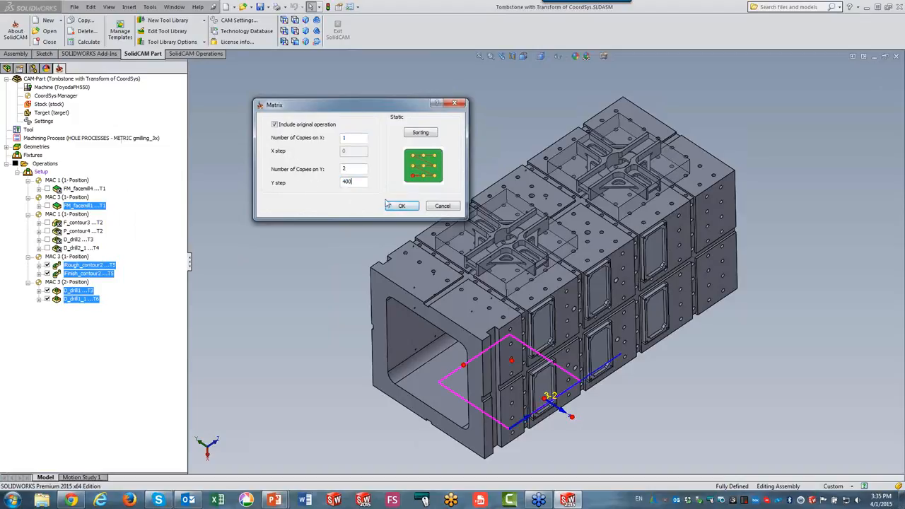
{"action": "left_click", "coordinate": [401, 205]}
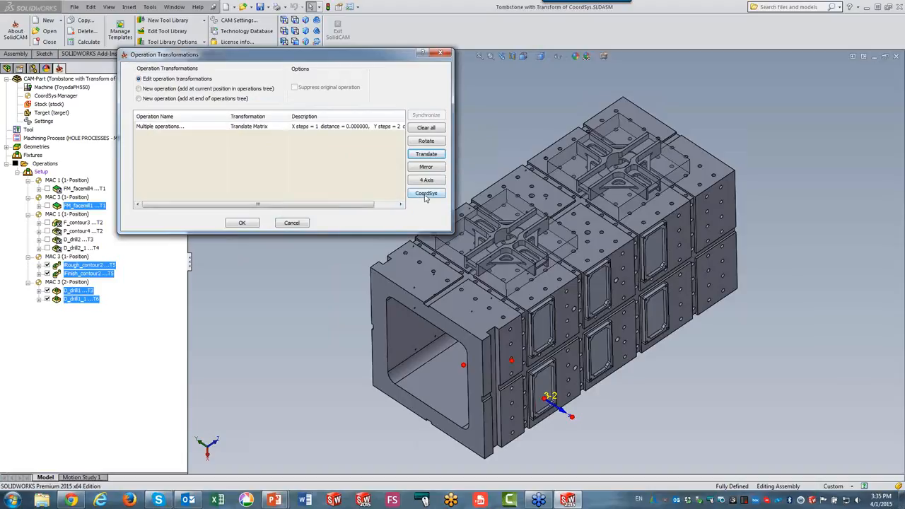
Add a CoordSys position-to-position copy from MAC 3 to MAC 4 (1-Position), including the original operation, and confirm the transformations.
{"action": "left_click", "coordinate": [426, 193]}
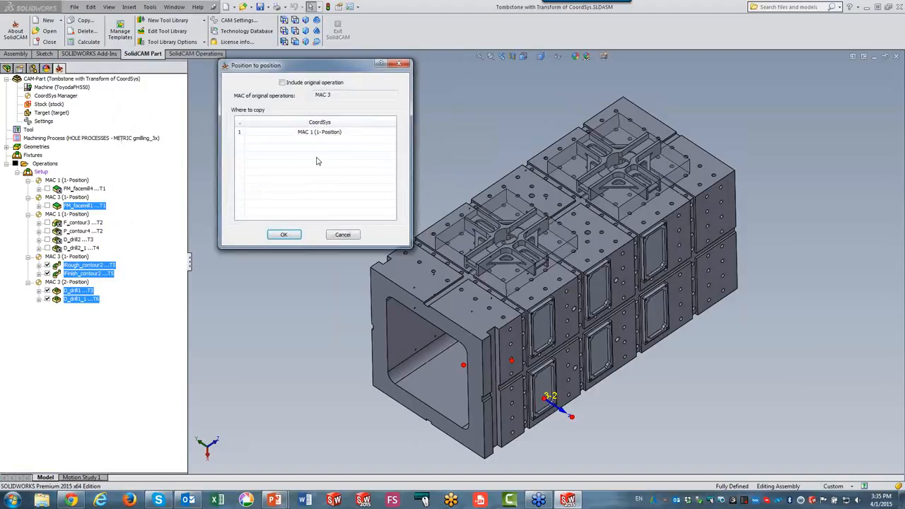
{"action": "left_click", "coordinate": [282, 83]}
{"action": "left_click", "coordinate": [309, 141]}
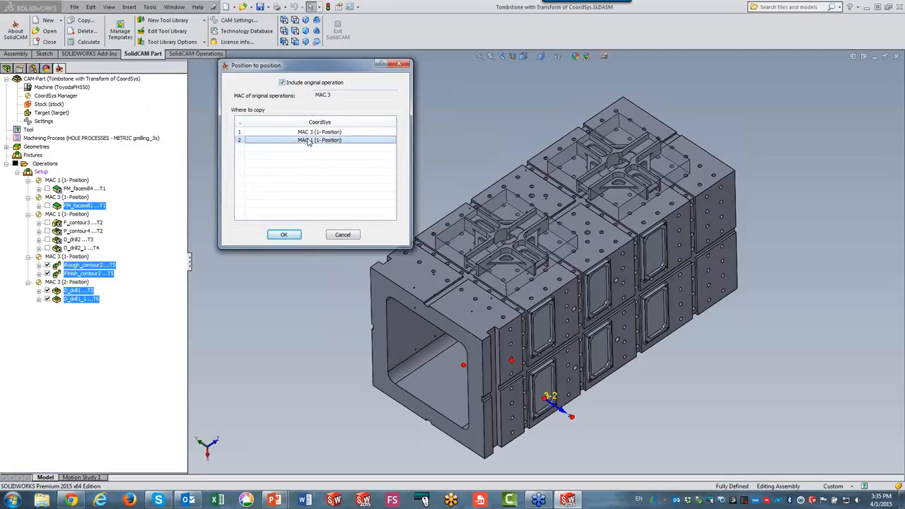
{"action": "left_click", "coordinate": [309, 142]}
{"action": "left_click", "coordinate": [310, 141]}
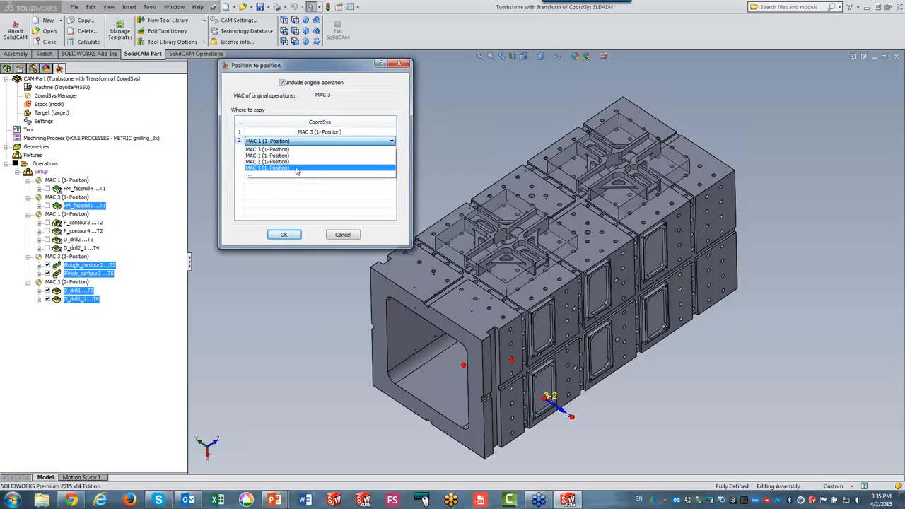
{"action": "left_click", "coordinate": [297, 167]}
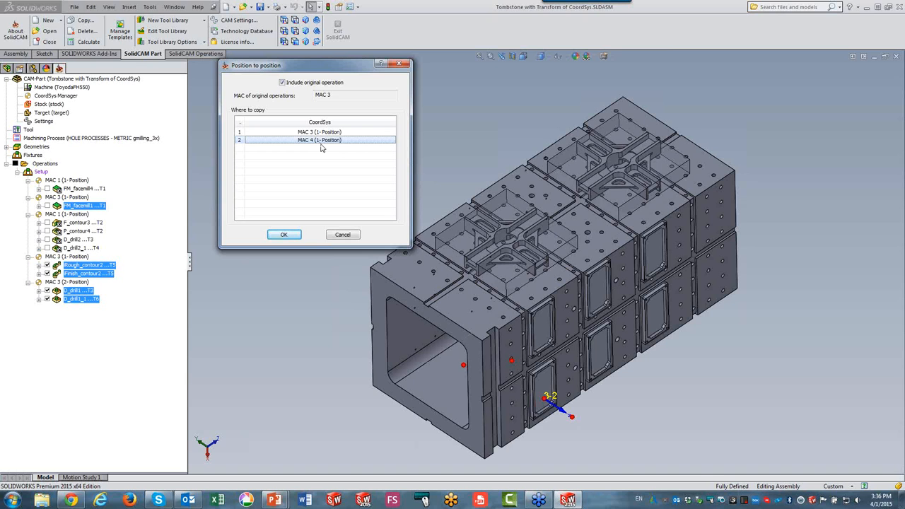
{"action": "left_click", "coordinate": [284, 236]}
{"action": "left_click", "coordinate": [242, 223]}
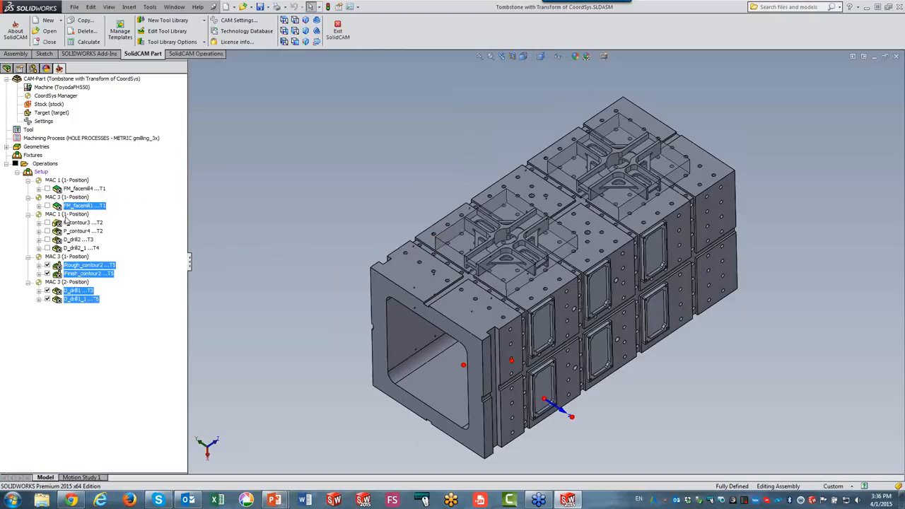
Hide all toolpaths and display only the Rough_contour2, Finish_contour2, D_drill1 and D_drill1_1 toolpaths.
{"action": "left_click", "coordinate": [15, 167]}
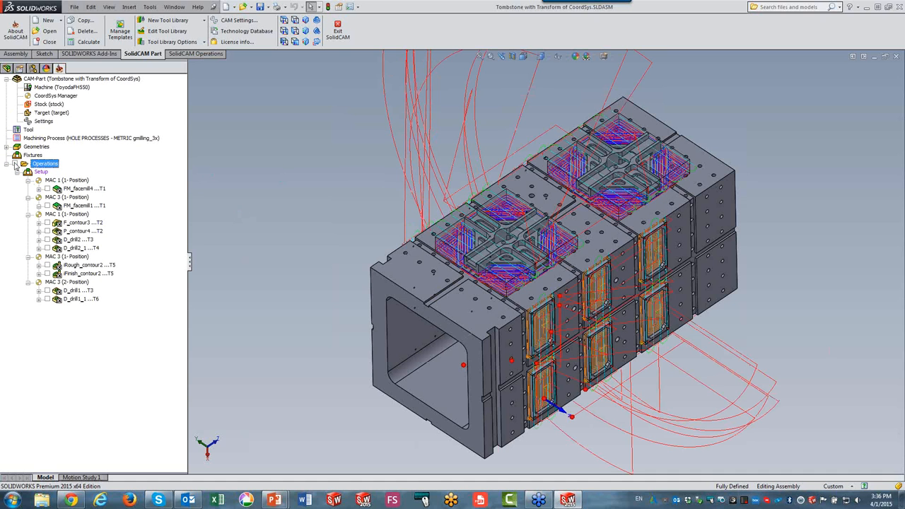
{"action": "left_click", "coordinate": [15, 164]}
{"action": "left_click", "coordinate": [47, 265]}
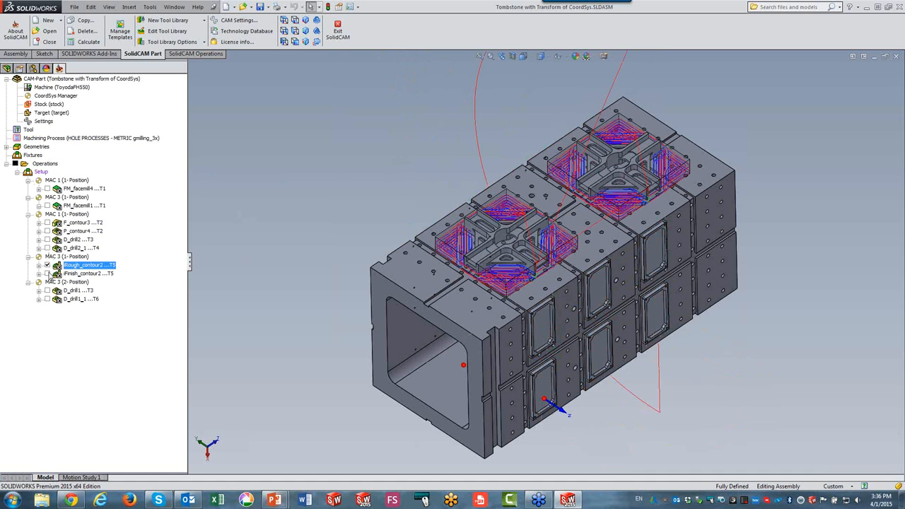
{"action": "left_click", "coordinate": [48, 274]}
{"action": "left_click", "coordinate": [48, 290]}
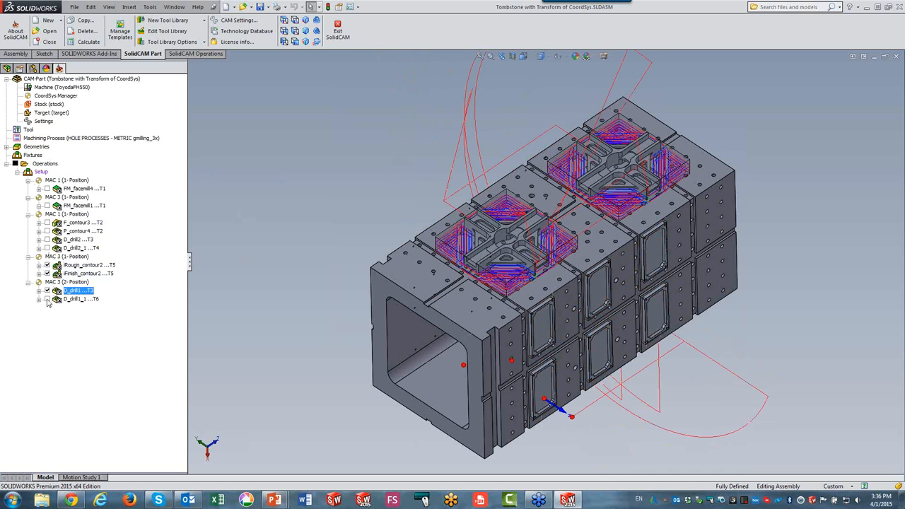
{"action": "left_click", "coordinate": [47, 299]}
{"action": "scroll", "coordinate": [298, 232], "scroll_direction": "down", "scroll_amount": 4}
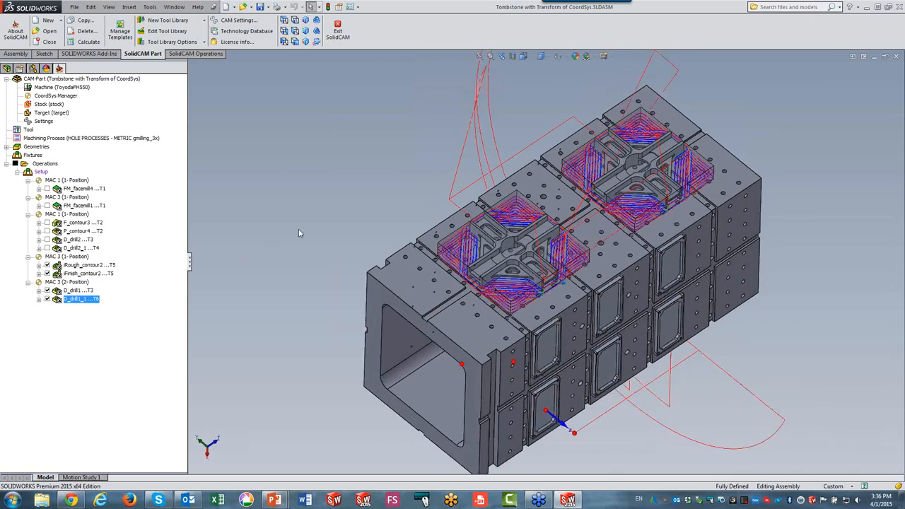
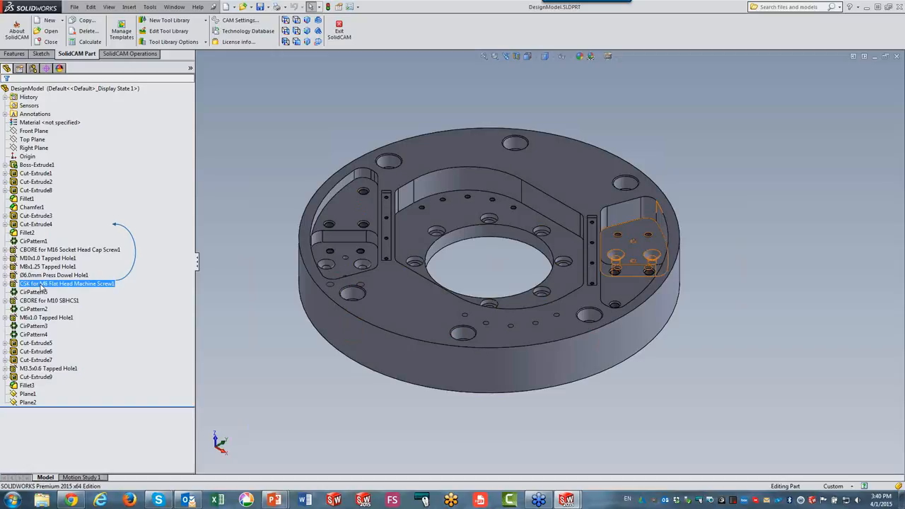
Close the part document after reviewing its Hole Wizard features, returning to the bulkhead assembly CAM-Part.
{"action": "left_click", "coordinate": [44, 319]}
{"action": "left_click", "coordinate": [270, 166]}
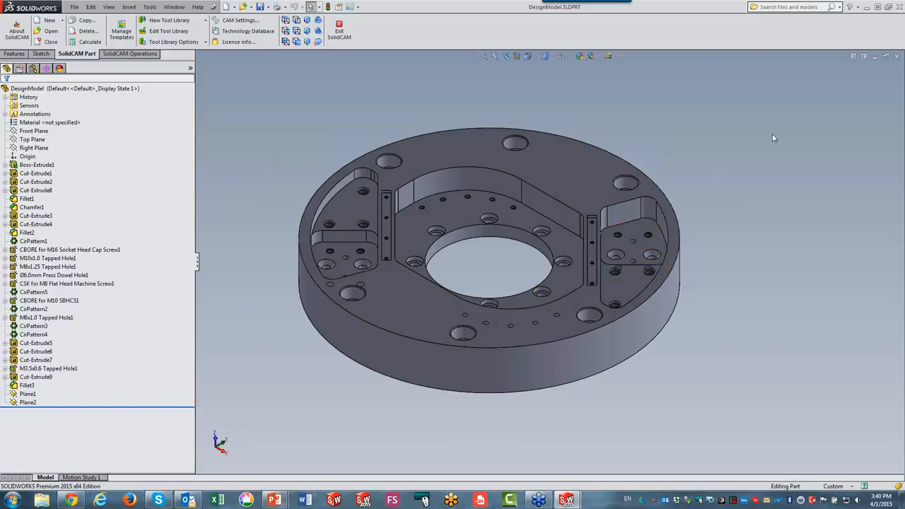
{"action": "left_click", "coordinate": [896, 57]}
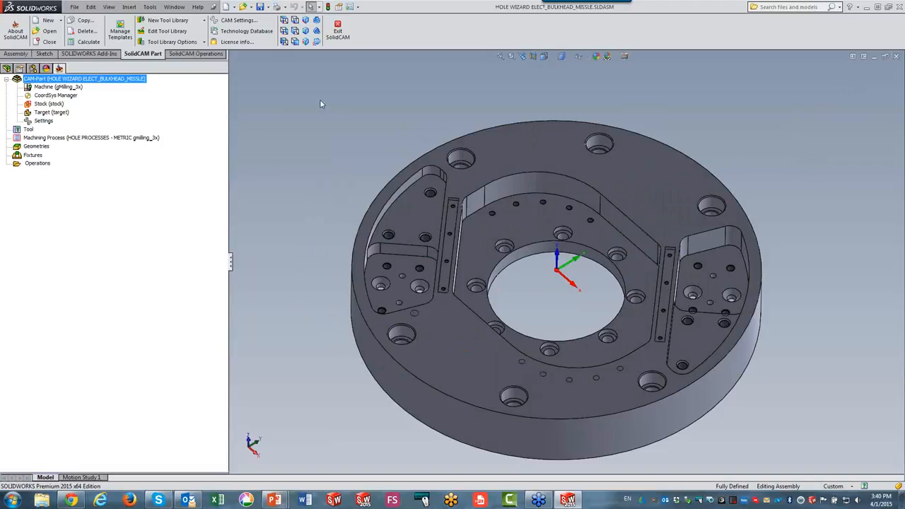
Look for the Hole Wizard Process command among the recognition tools and the Operations context options.
{"action": "left_click", "coordinate": [219, 57]}
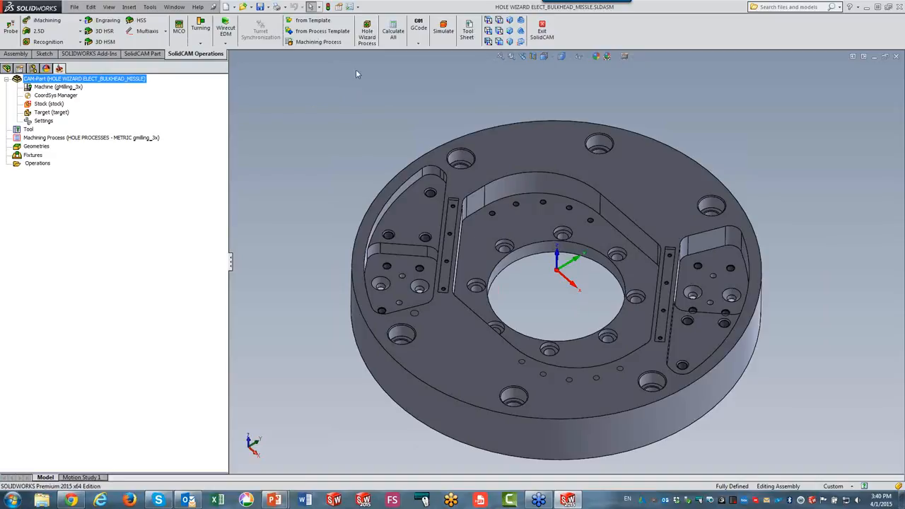
{"action": "left_click", "coordinate": [46, 43]}
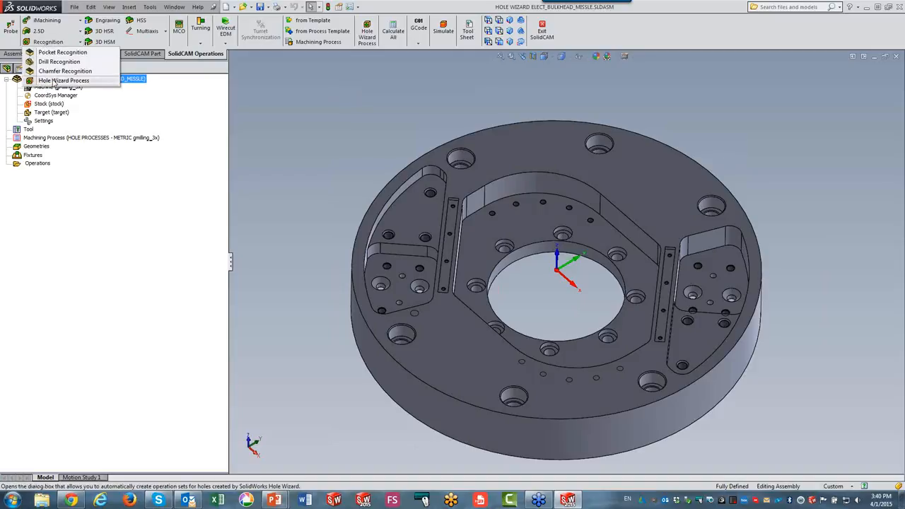
{"action": "left_click", "coordinate": [316, 112]}
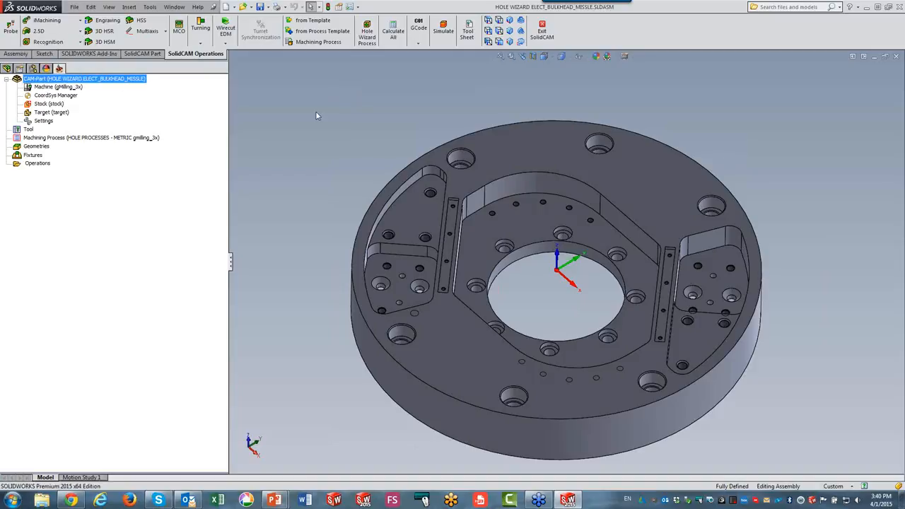
{"action": "right_click", "coordinate": [35, 162]}
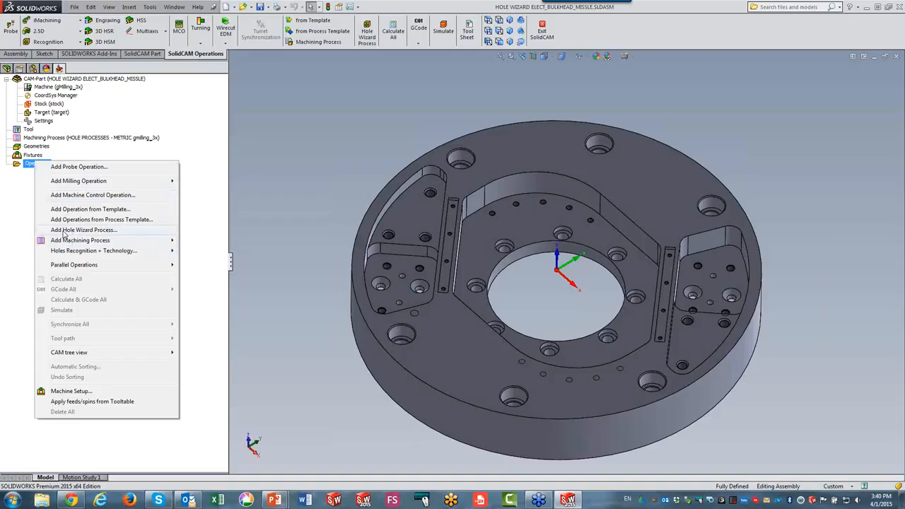
{"action": "left_click", "coordinate": [289, 164]}
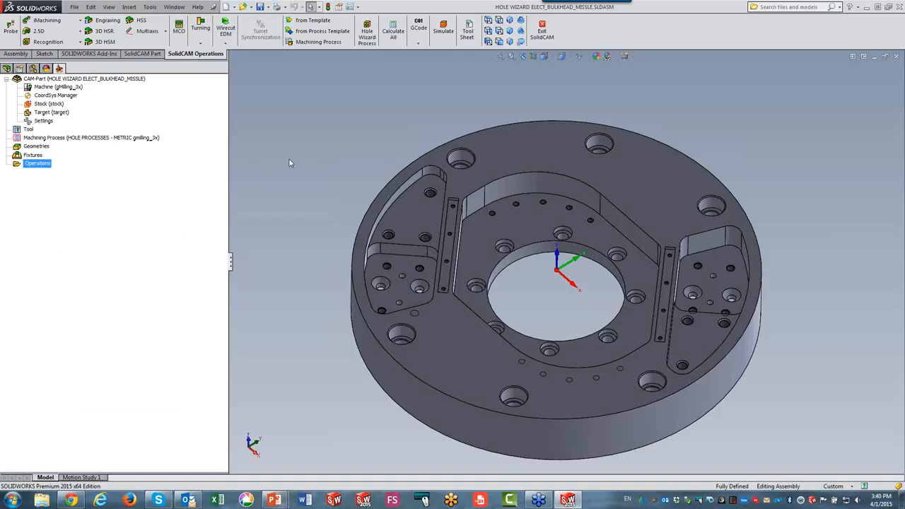
Run Hole Wizard Process on MAC 1 for counterbore holes, picking an M16 socket head cap screw counterbore.
{"action": "left_click", "coordinate": [368, 42]}
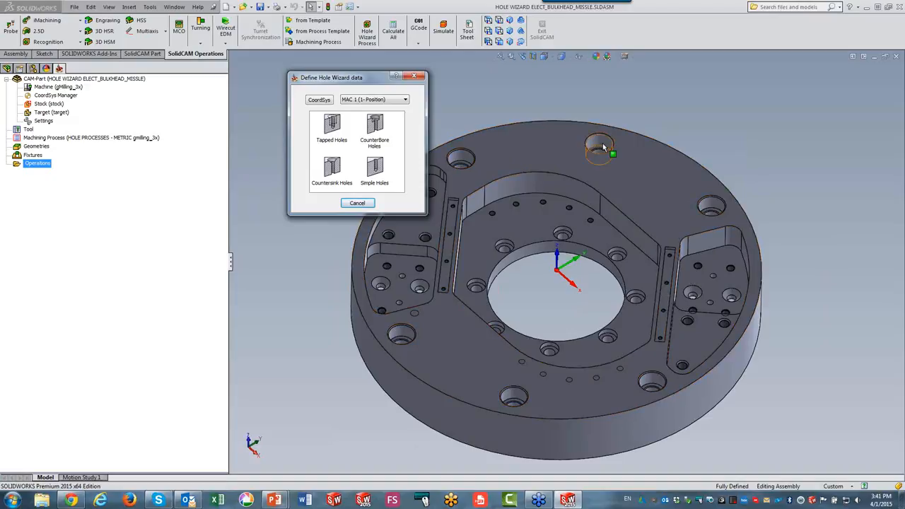
{"action": "left_click", "coordinate": [376, 123]}
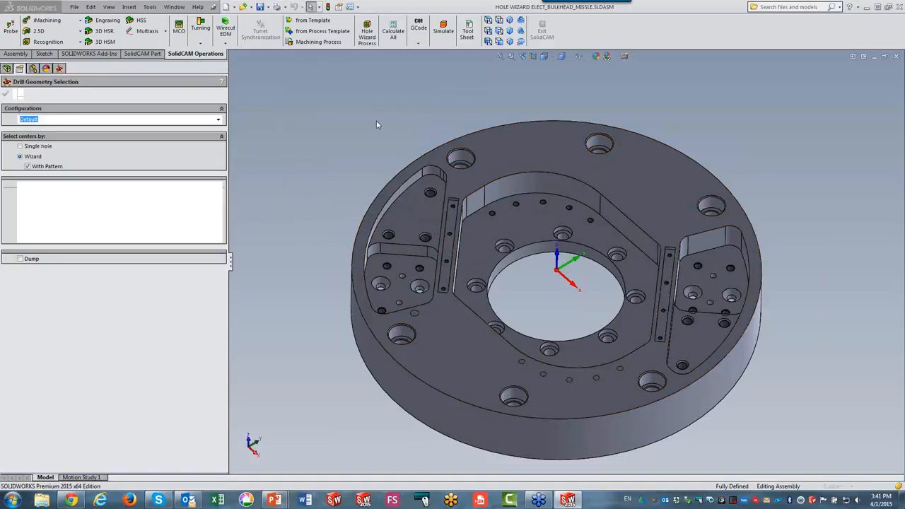
{"action": "left_click", "coordinate": [458, 157]}
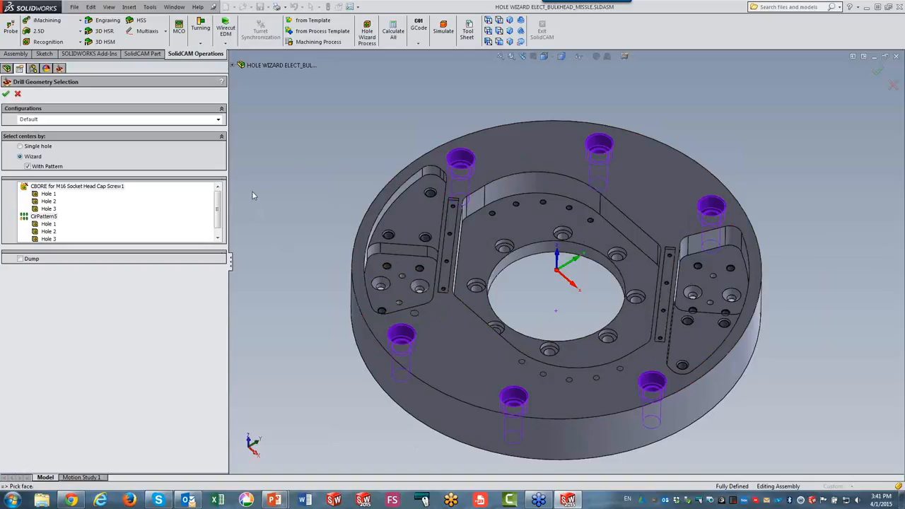
{"action": "left_click", "coordinate": [6, 95]}
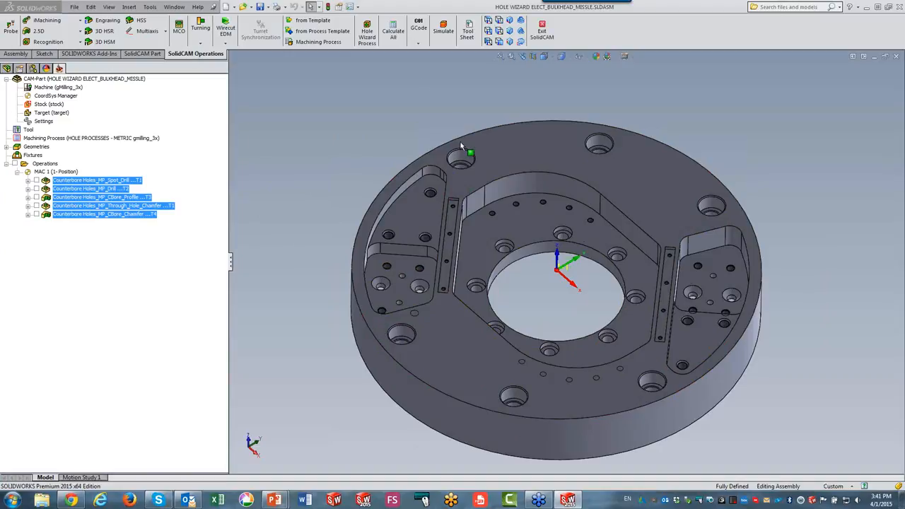
Run Hole Wizard Process for counterbore holes again, picking an M10 counterbore around the center bore.
{"action": "left_click", "coordinate": [369, 36]}
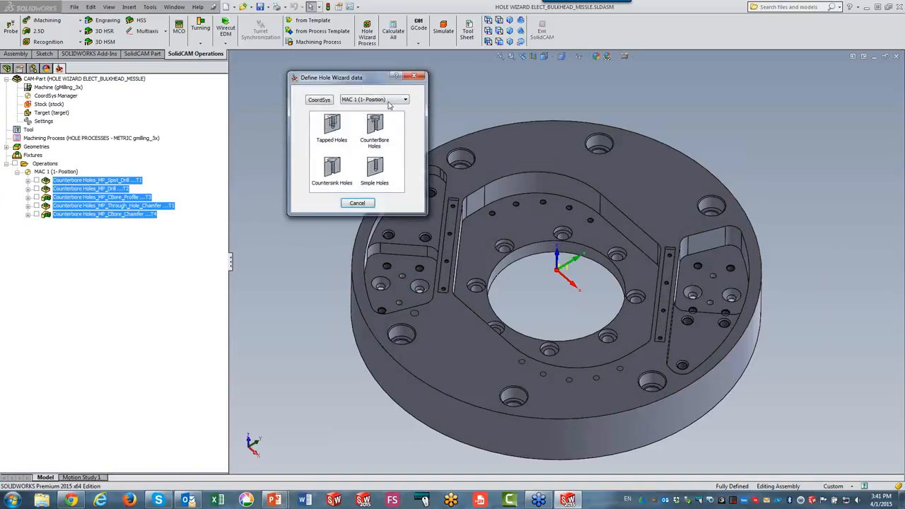
{"action": "left_click", "coordinate": [374, 125]}
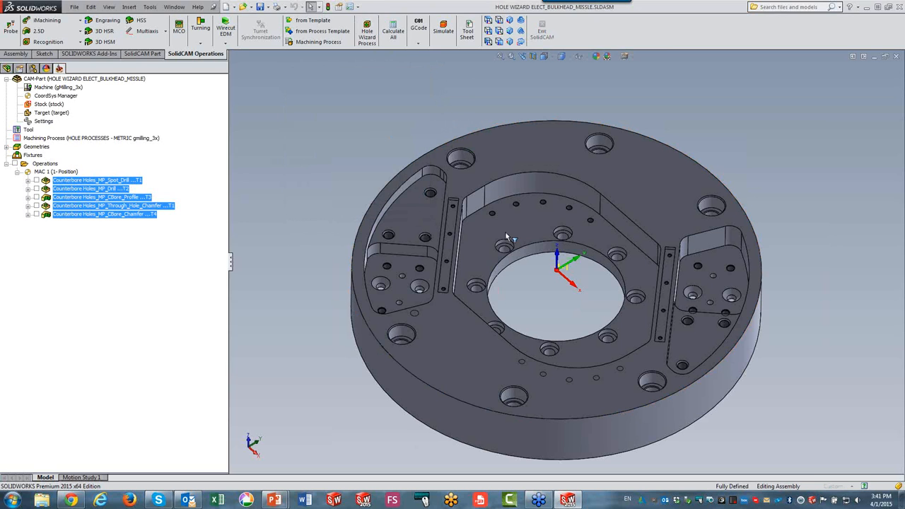
{"action": "scroll", "coordinate": [495, 202], "scroll_direction": "down", "scroll_amount": 3}
{"action": "scroll", "coordinate": [571, 231], "scroll_direction": "down", "scroll_amount": 2}
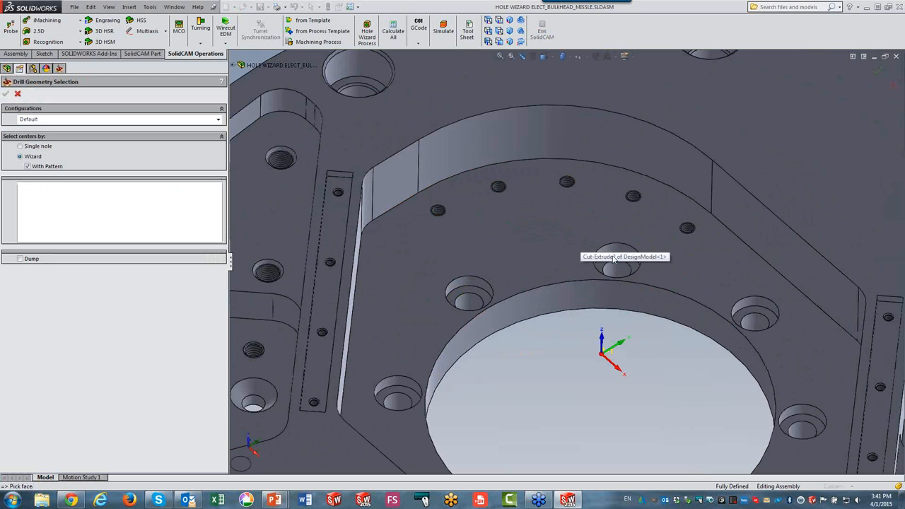
{"action": "left_click", "coordinate": [617, 256]}
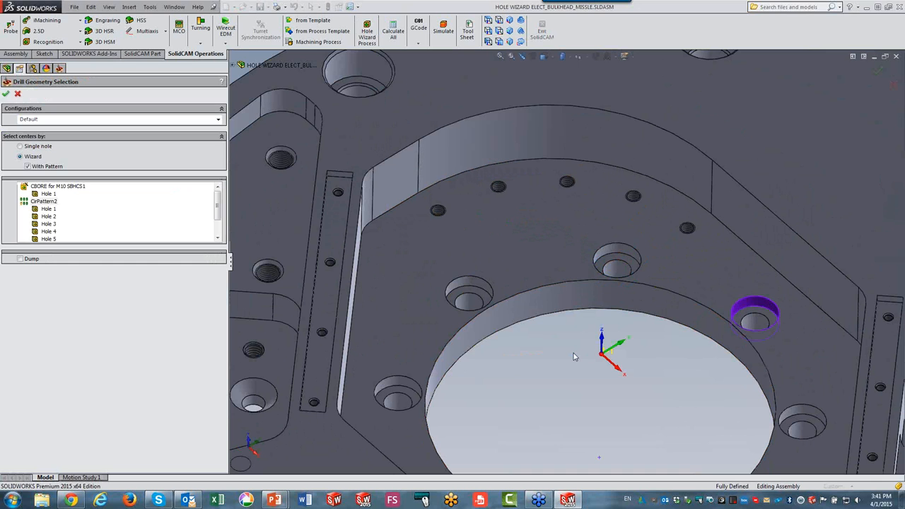
{"action": "left_click", "coordinate": [6, 94]}
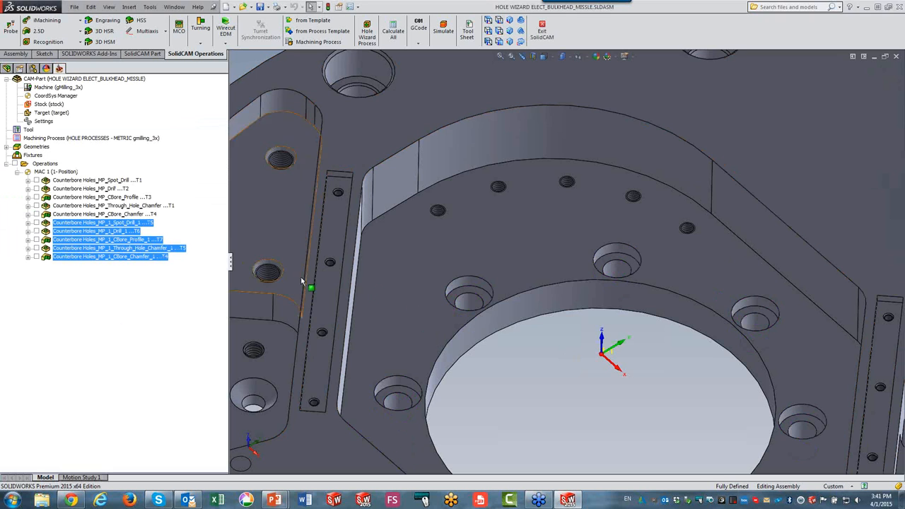
Create tapped hole operations with Hole Wizard Process by picking an M10x1.0 tapped hole on the pocket pad.
{"action": "key", "text": "f"}
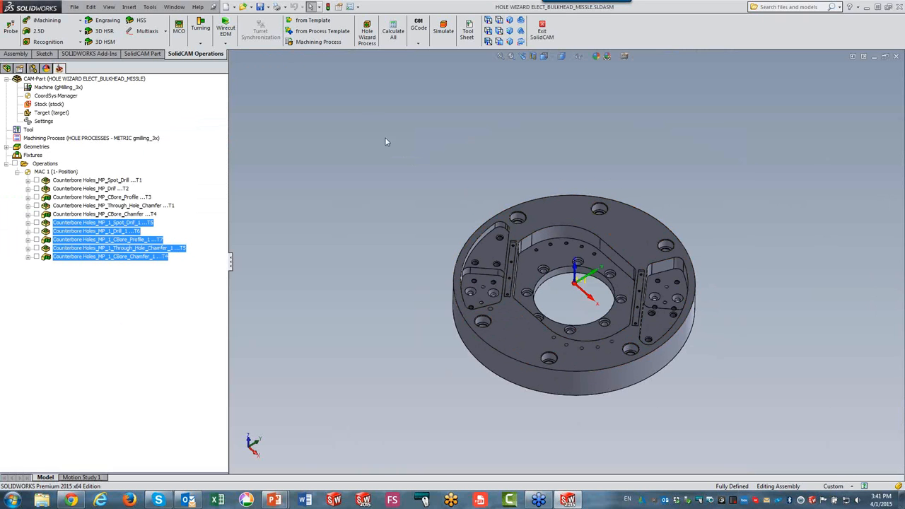
{"action": "left_click", "coordinate": [367, 35]}
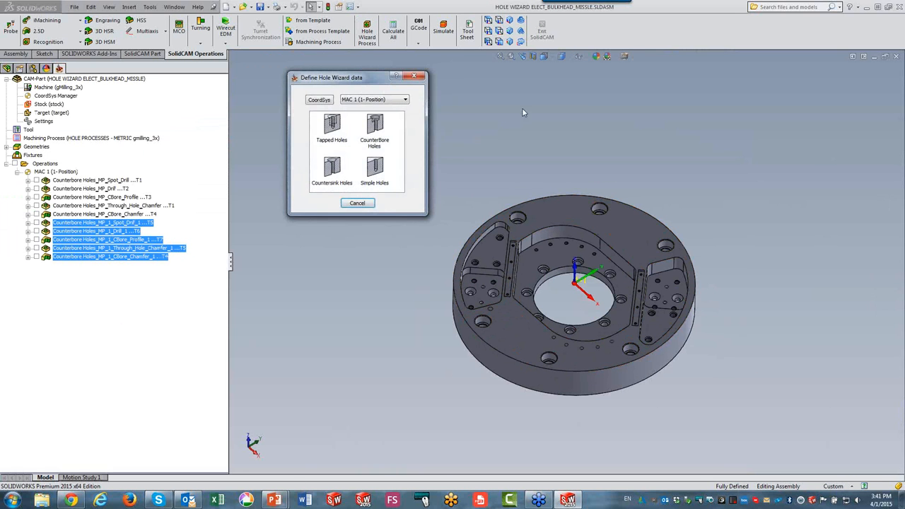
{"action": "left_click", "coordinate": [334, 131]}
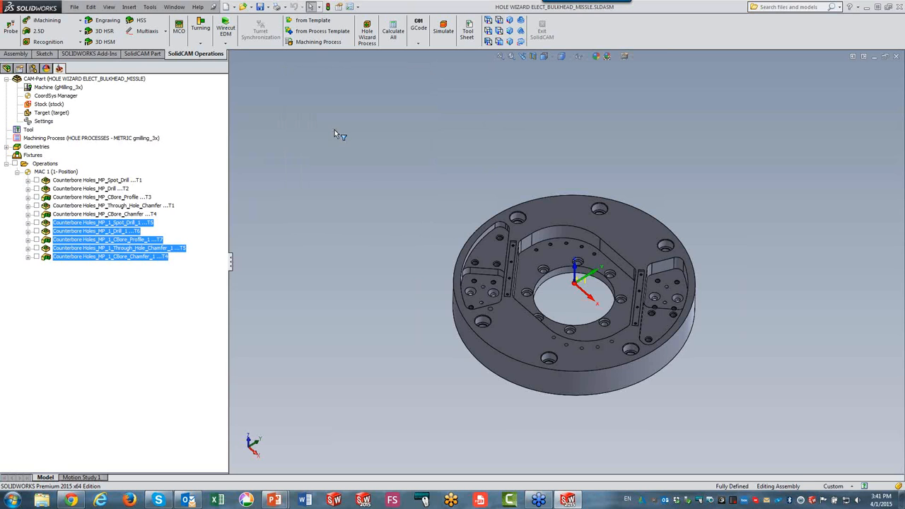
{"action": "scroll", "coordinate": [461, 278], "scroll_direction": "down", "scroll_amount": 5}
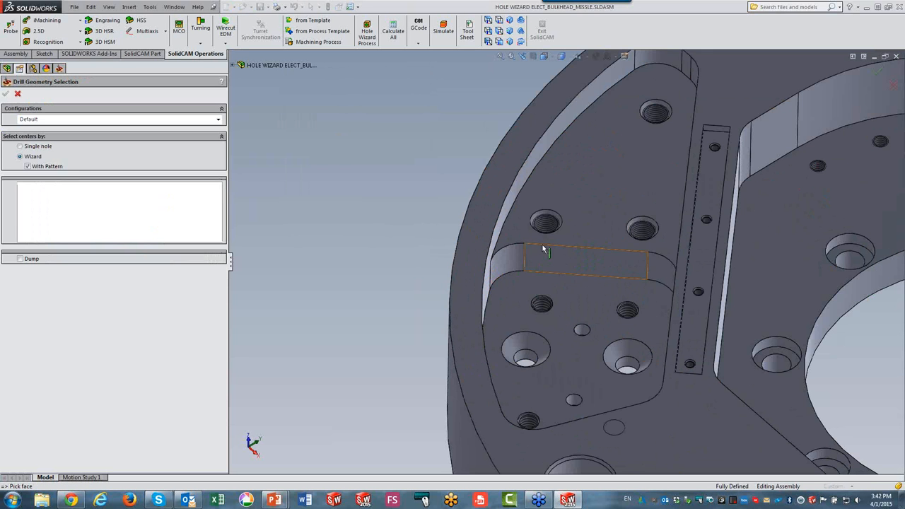
{"action": "left_click", "coordinate": [546, 227]}
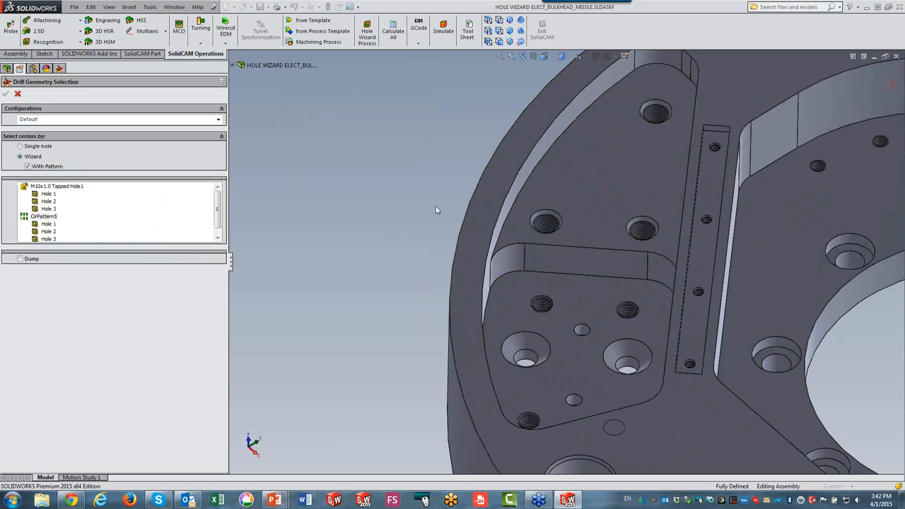
{"action": "left_click", "coordinate": [5, 95]}
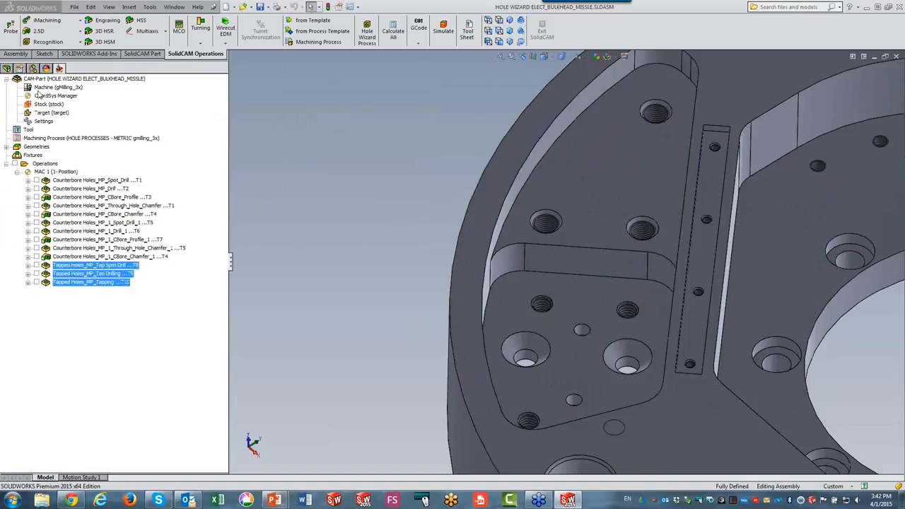
Create tapped hole operations for the smaller tapped hole on the pocket pad with Hole Wizard Process.
{"action": "left_click", "coordinate": [366, 35]}
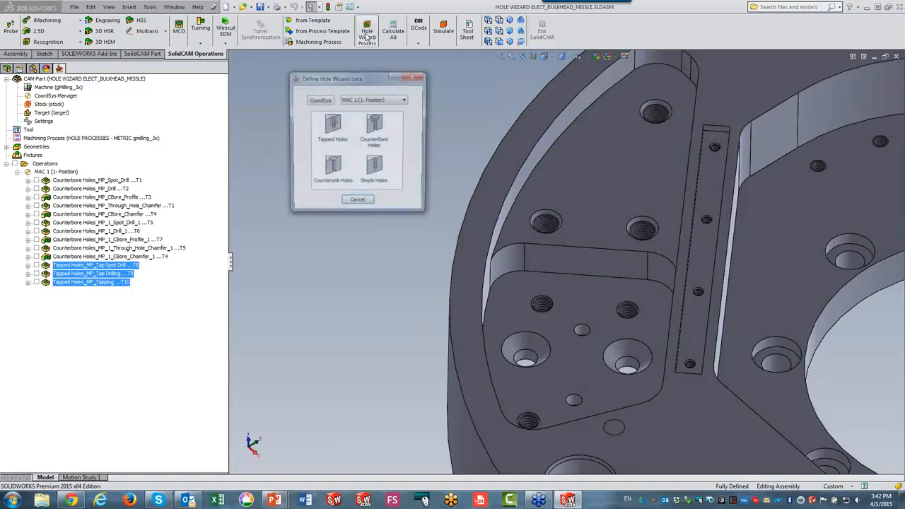
{"action": "left_click", "coordinate": [329, 131]}
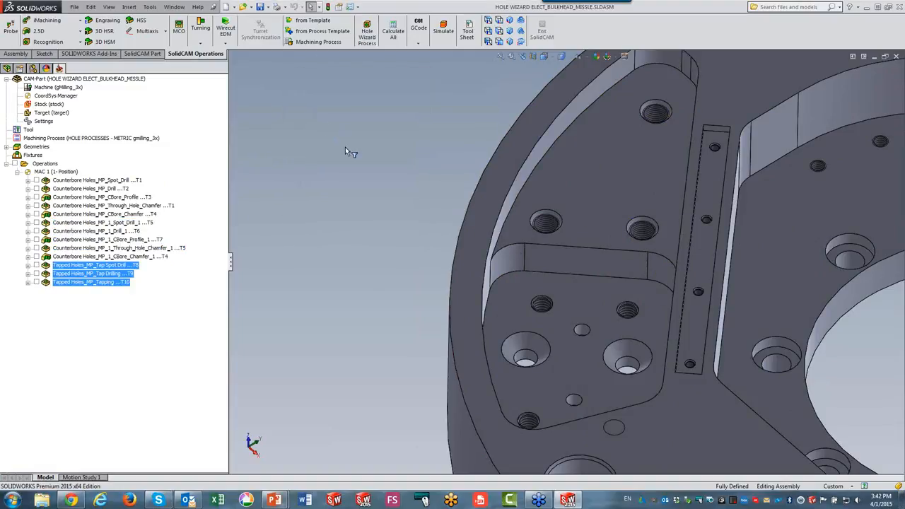
{"action": "left_click", "coordinate": [541, 304]}
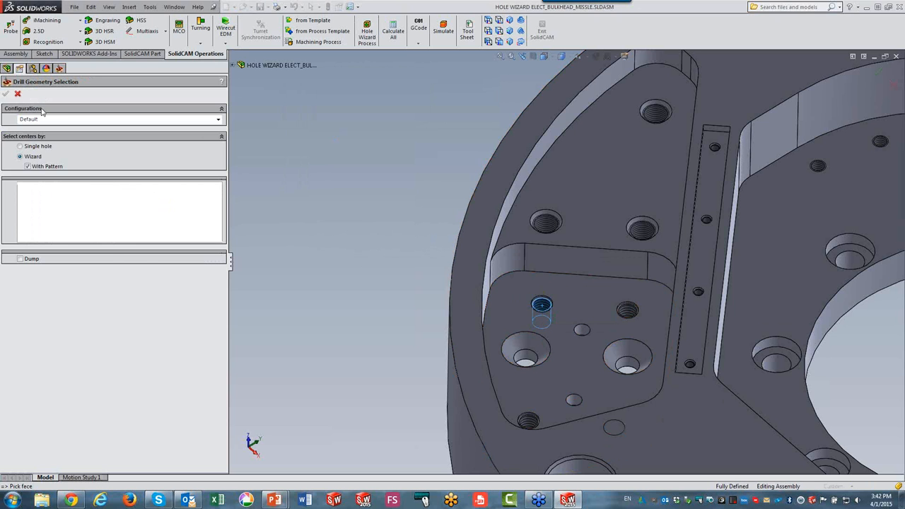
{"action": "left_click", "coordinate": [5, 94]}
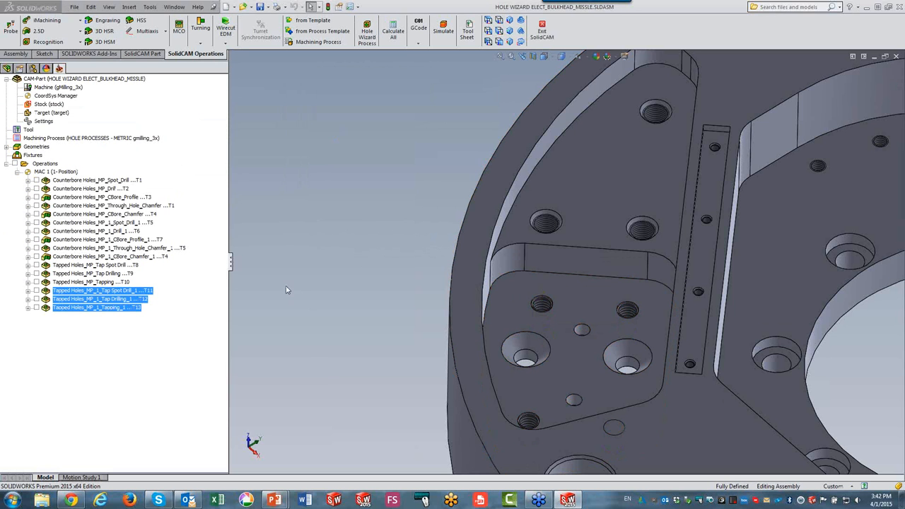
Create countersink hole operations by picking an M8 flat head machine screw countersink on the pad.
{"action": "scroll", "coordinate": [424, 272], "scroll_direction": "up", "scroll_amount": 5}
{"action": "scroll", "coordinate": [485, 263], "scroll_direction": "down", "scroll_amount": 5}
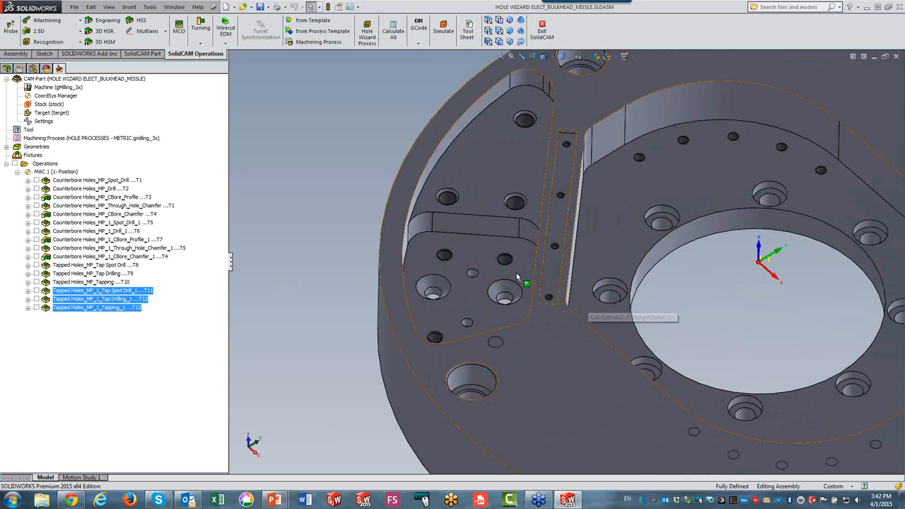
{"action": "left_click", "coordinate": [367, 32]}
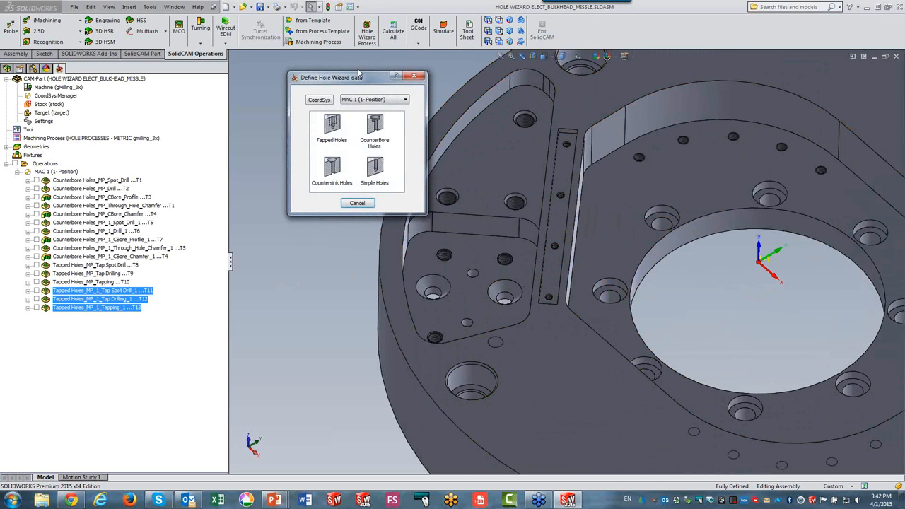
{"action": "left_click", "coordinate": [329, 170]}
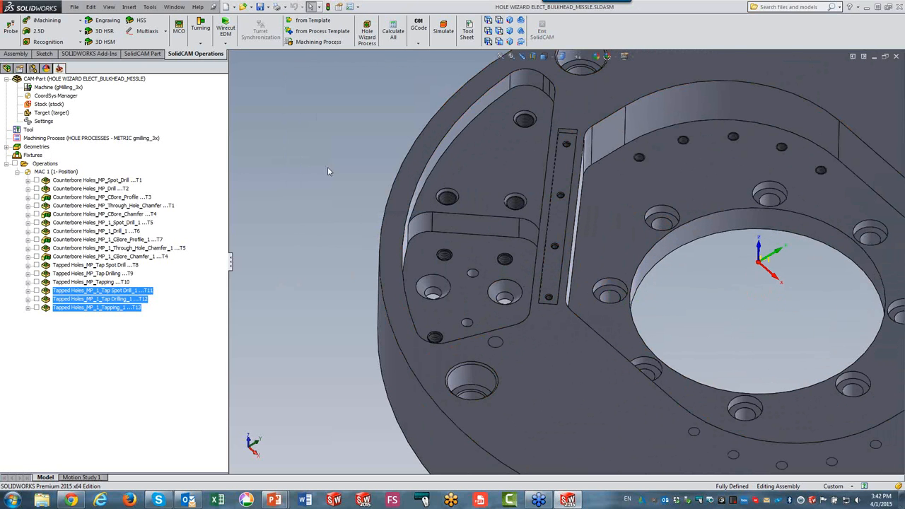
{"action": "left_click", "coordinate": [432, 288]}
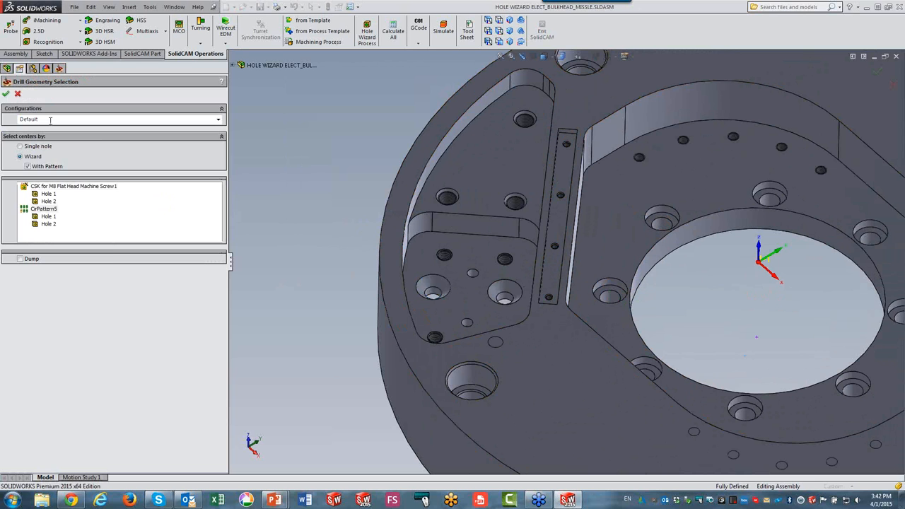
{"action": "left_click", "coordinate": [6, 94]}
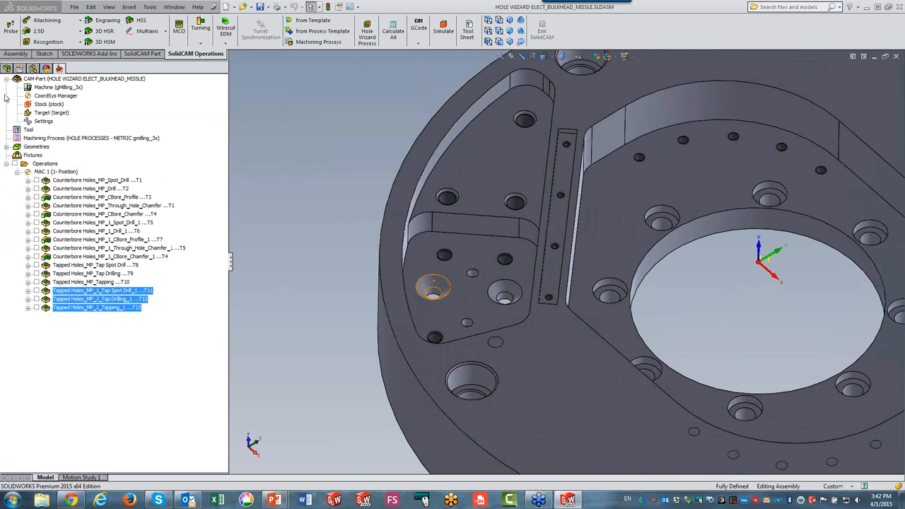
Create simple hole operations by picking a Ø6.0mm press dowel hole on the pad.
{"action": "left_click", "coordinate": [366, 34]}
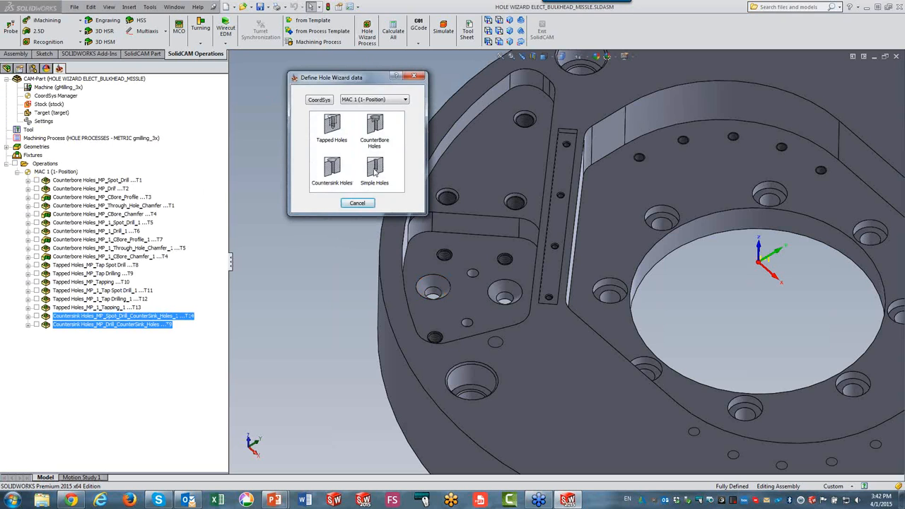
{"action": "left_click", "coordinate": [375, 167]}
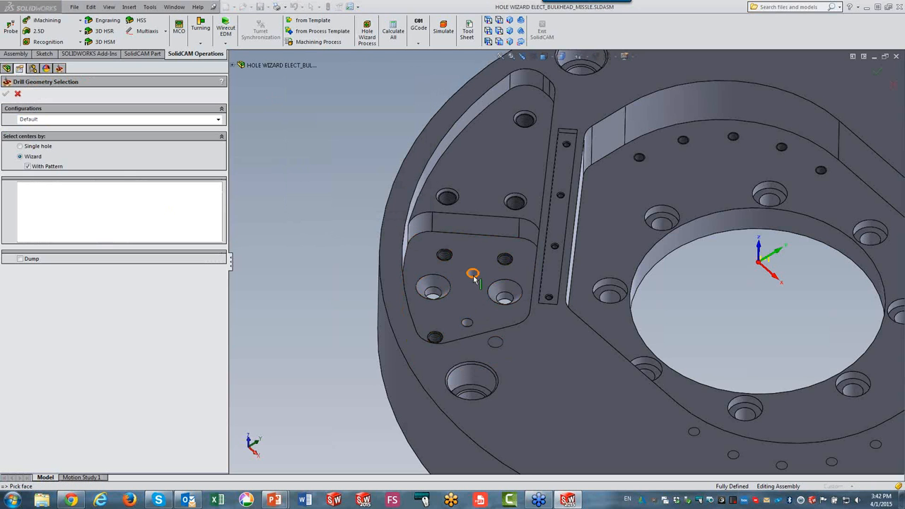
{"action": "left_click", "coordinate": [472, 274]}
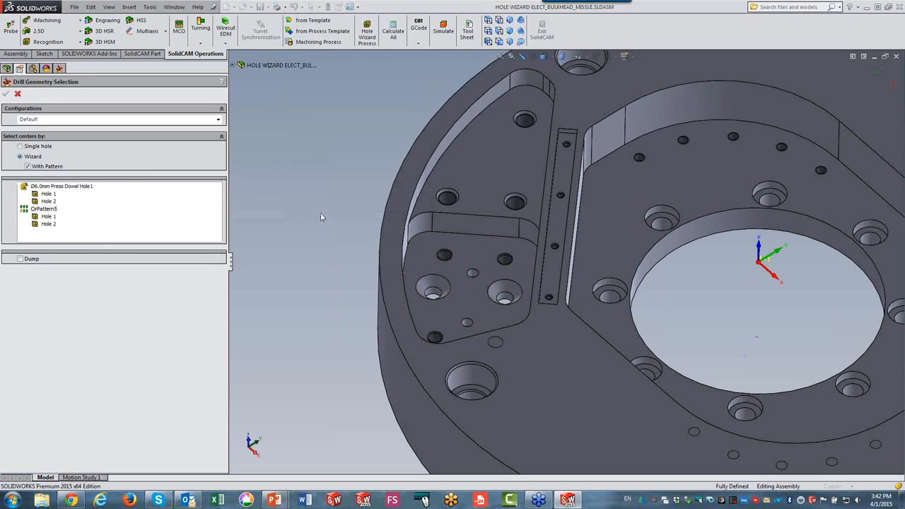
{"action": "left_click", "coordinate": [5, 94]}
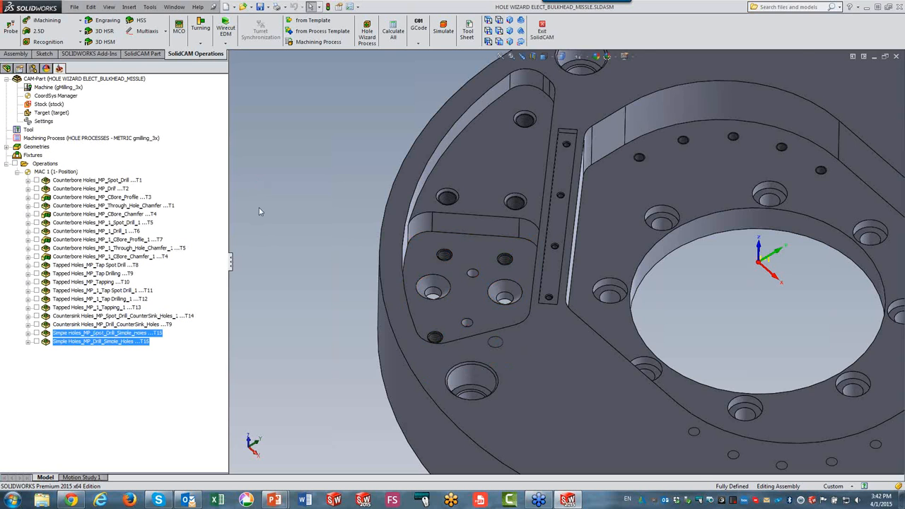
Simulate all MAC 1 operations on the bulkhead in SolidVerify mode, then exit the simulation.
{"action": "scroll", "coordinate": [261, 209], "scroll_direction": "up", "scroll_amount": 5}
{"action": "scroll", "coordinate": [714, 264], "scroll_direction": "down", "scroll_amount": 2}
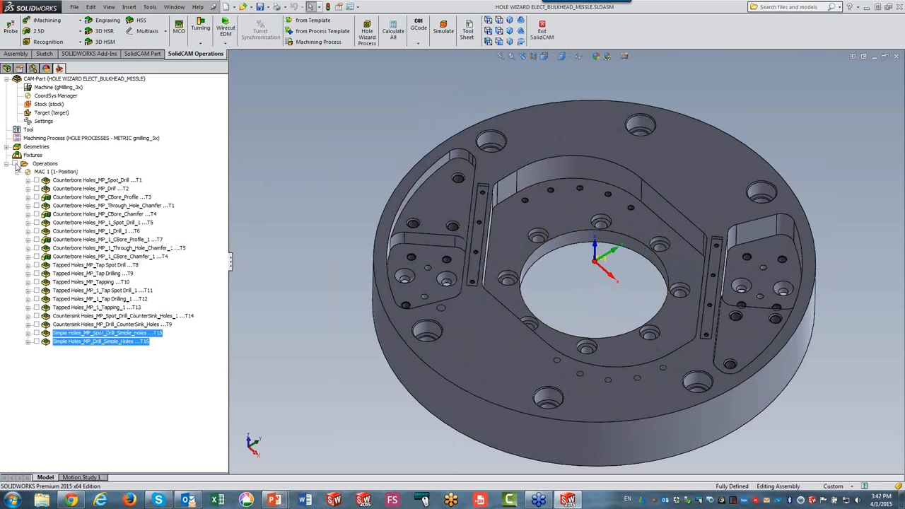
{"action": "left_click", "coordinate": [45, 163]}
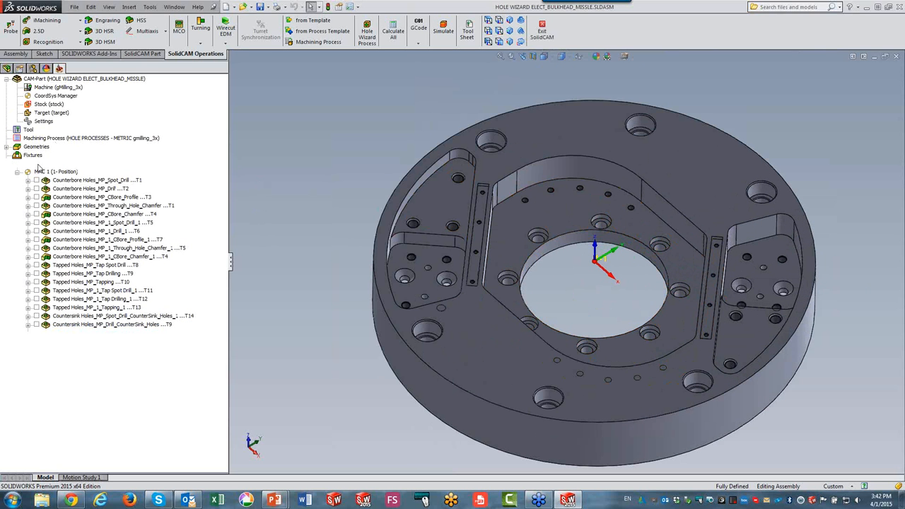
{"action": "left_click", "coordinate": [444, 31]}
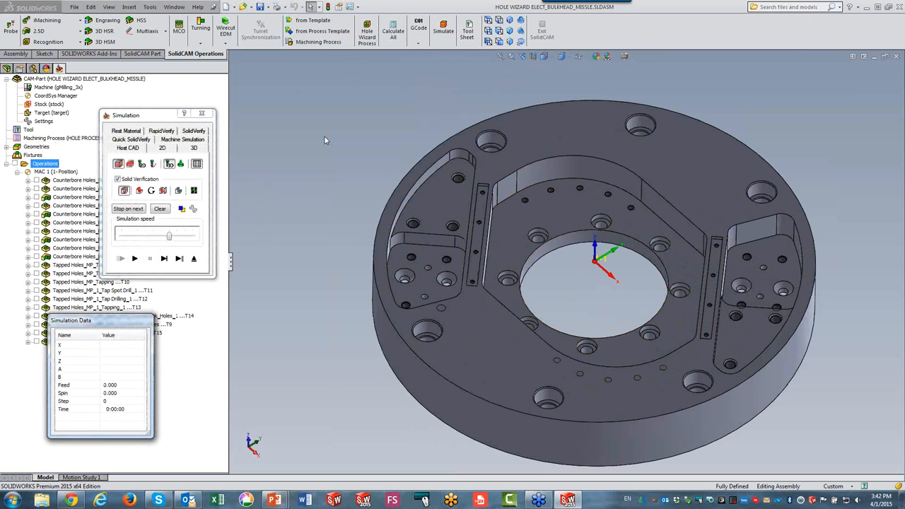
{"action": "left_click", "coordinate": [201, 134]}
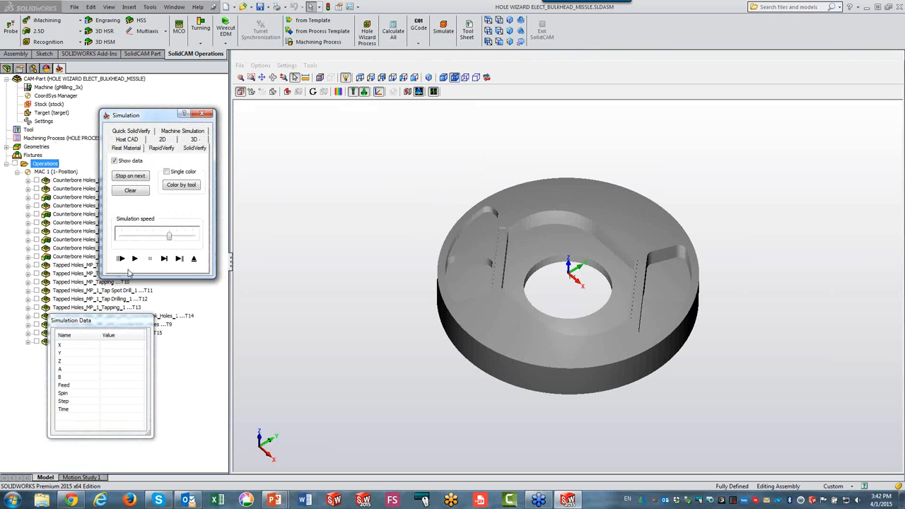
{"action": "left_click", "coordinate": [134, 259]}
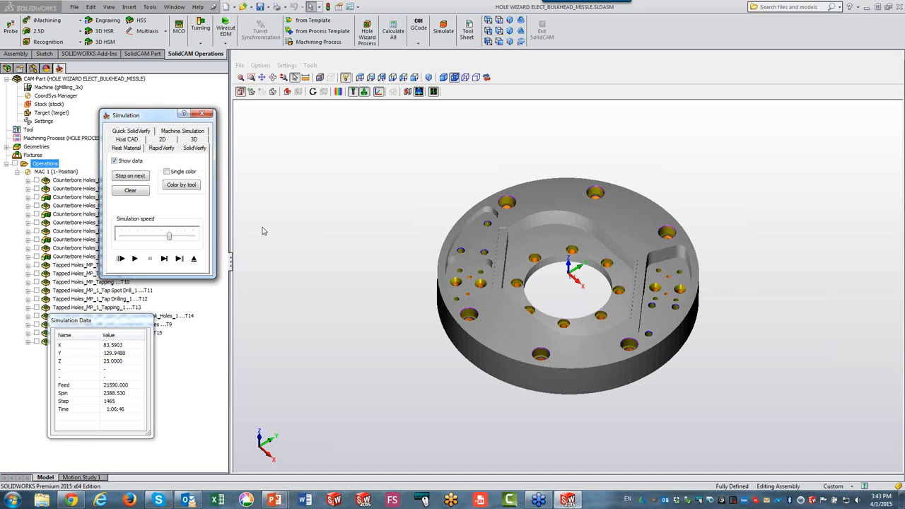
{"action": "left_click", "coordinate": [194, 259]}
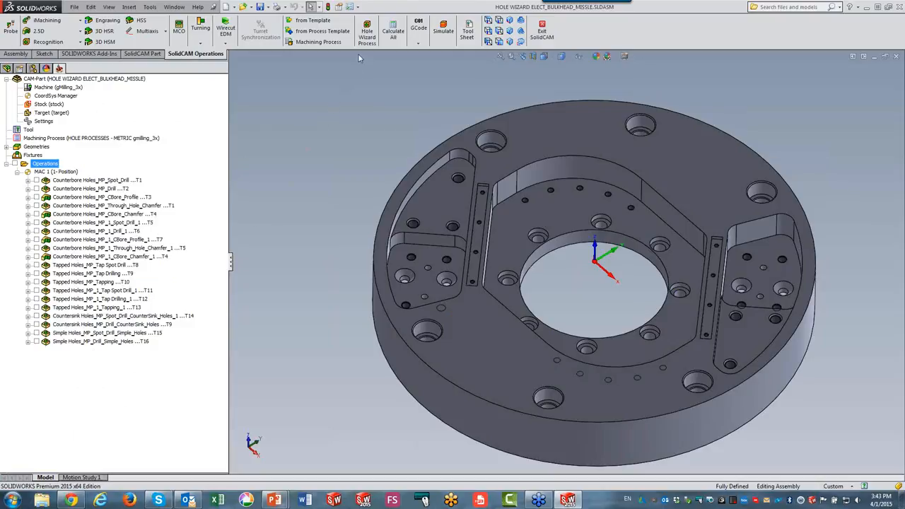
Open the CAM part HOLE WIZARD PART 2 coordsys.prz.
{"action": "left_click", "coordinate": [367, 32]}
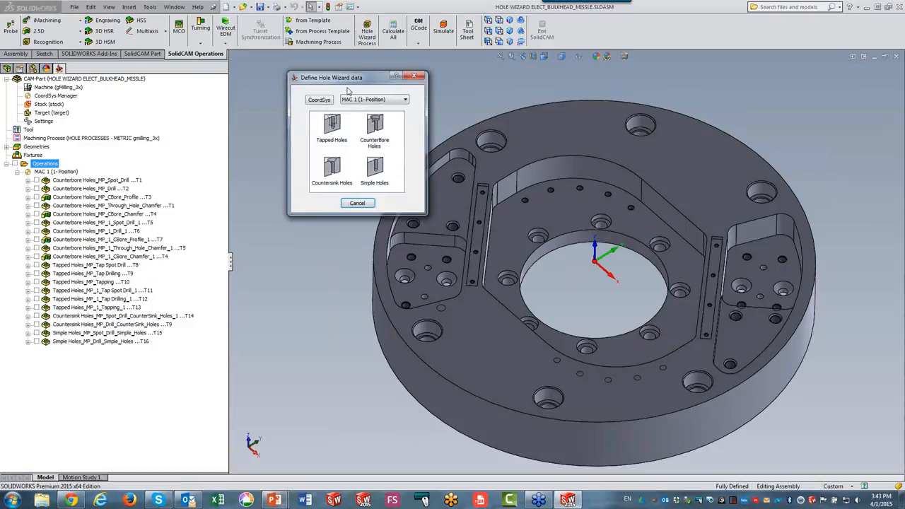
{"action": "left_click", "coordinate": [357, 203]}
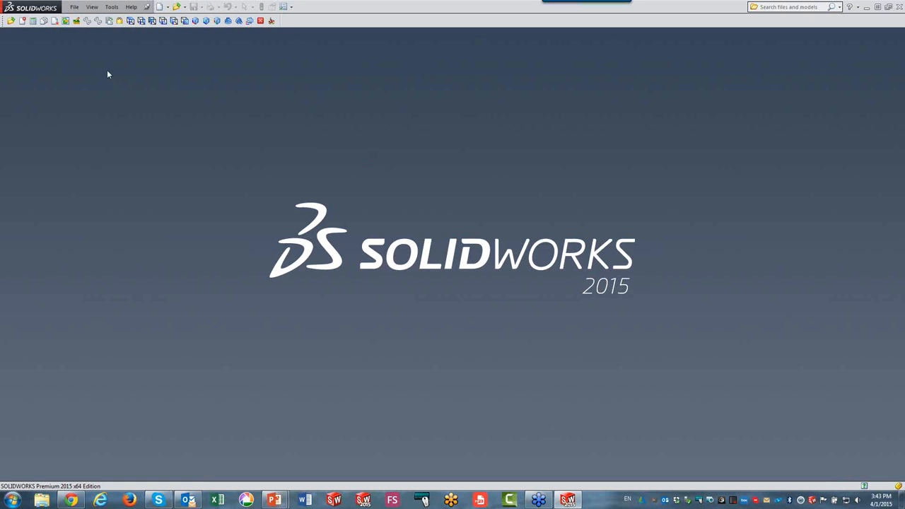
{"action": "left_click", "coordinate": [10, 21]}
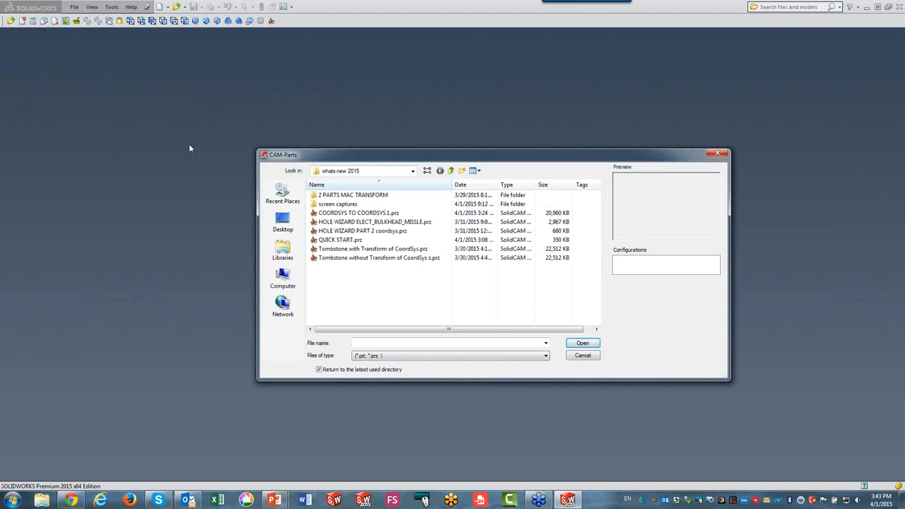
{"action": "left_click", "coordinate": [357, 231]}
{"action": "left_click", "coordinate": [584, 344]}
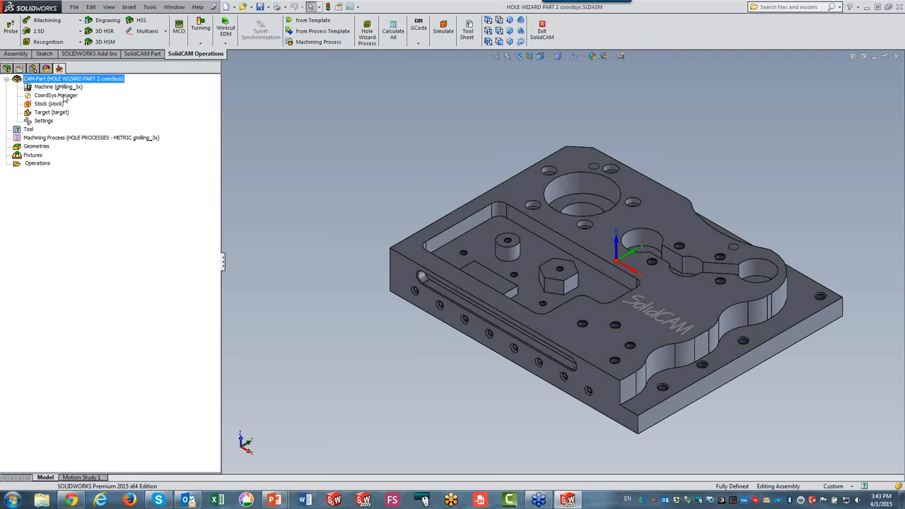
Create tapped hole operations on MAC 2 with Hole Wizard Process by picking an M4 tapped hole on the side face.
{"action": "double_click", "coordinate": [64, 96]}
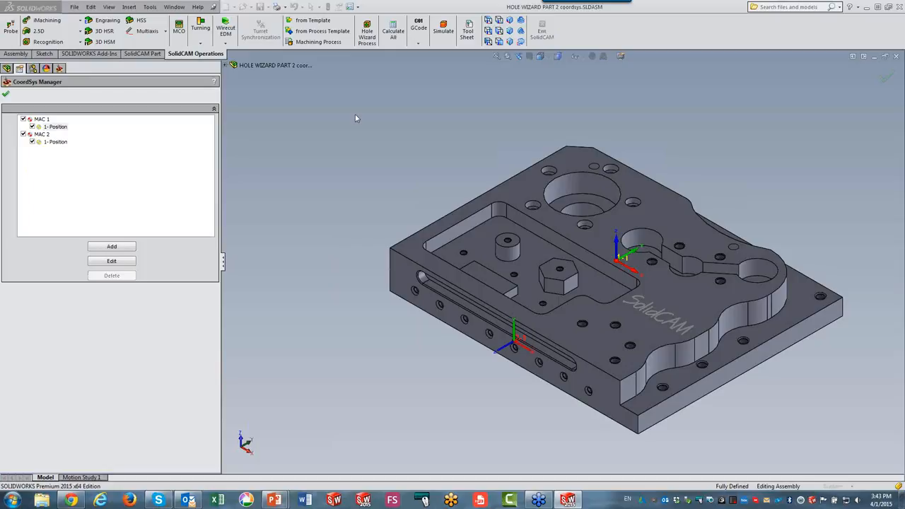
{"action": "left_click", "coordinate": [6, 94]}
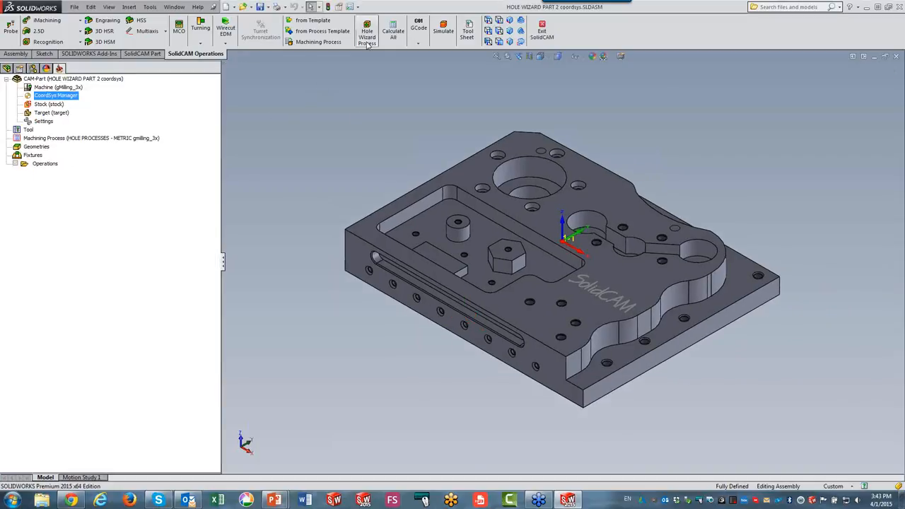
{"action": "left_click", "coordinate": [368, 37]}
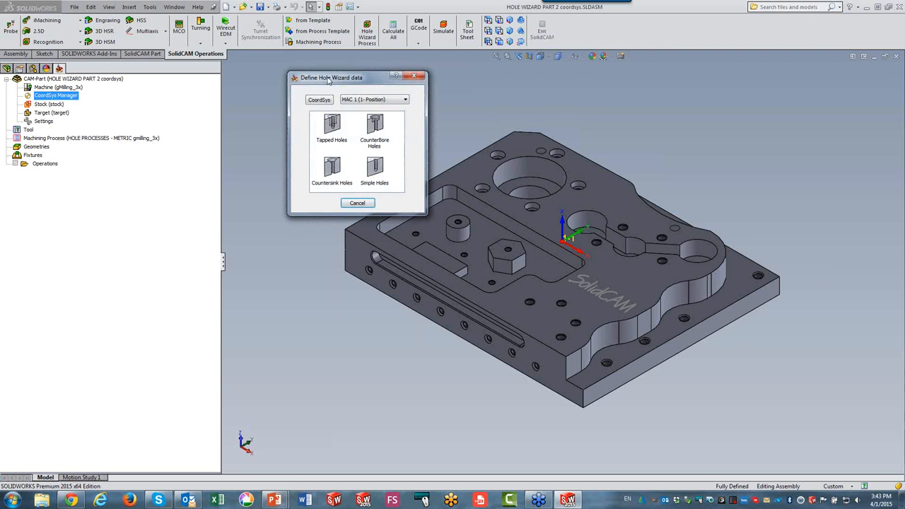
{"action": "left_click", "coordinate": [360, 103]}
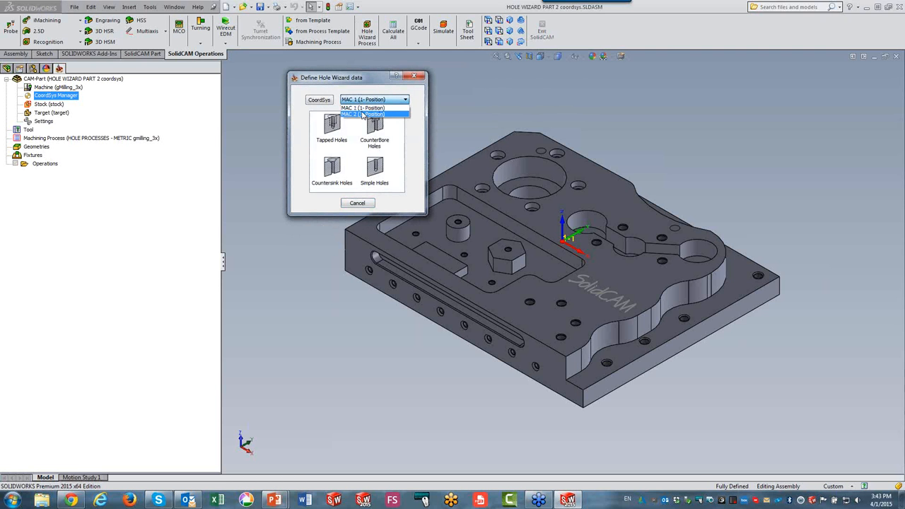
{"action": "left_click", "coordinate": [362, 114]}
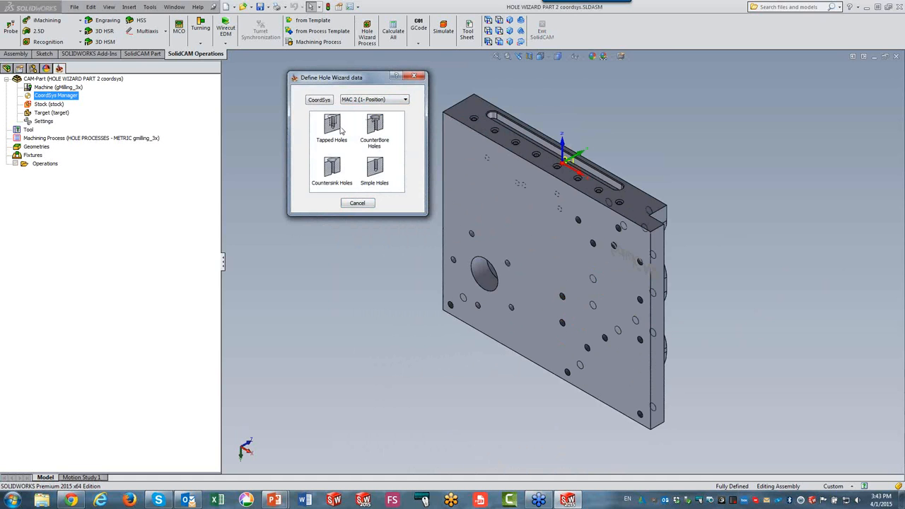
{"action": "left_click", "coordinate": [339, 130]}
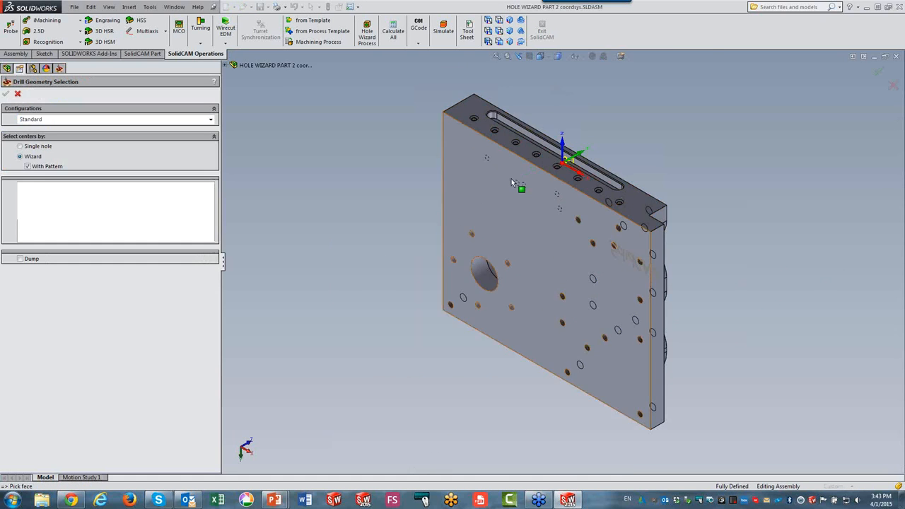
{"action": "scroll", "coordinate": [657, 139], "scroll_direction": "down", "scroll_amount": 10}
{"action": "left_click", "coordinate": [649, 198]}
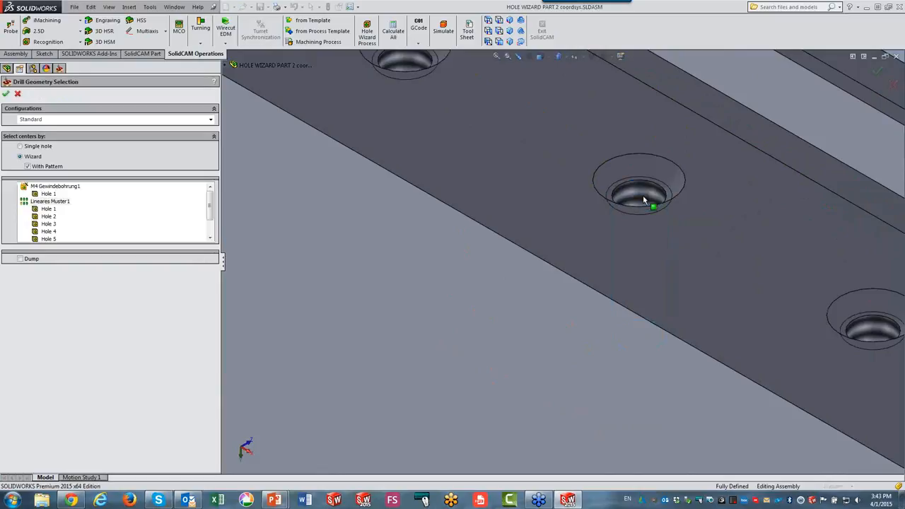
{"action": "scroll", "coordinate": [645, 200], "scroll_direction": "up", "scroll_amount": 2}
{"action": "scroll", "coordinate": [642, 198], "scroll_direction": "up", "scroll_amount": 5}
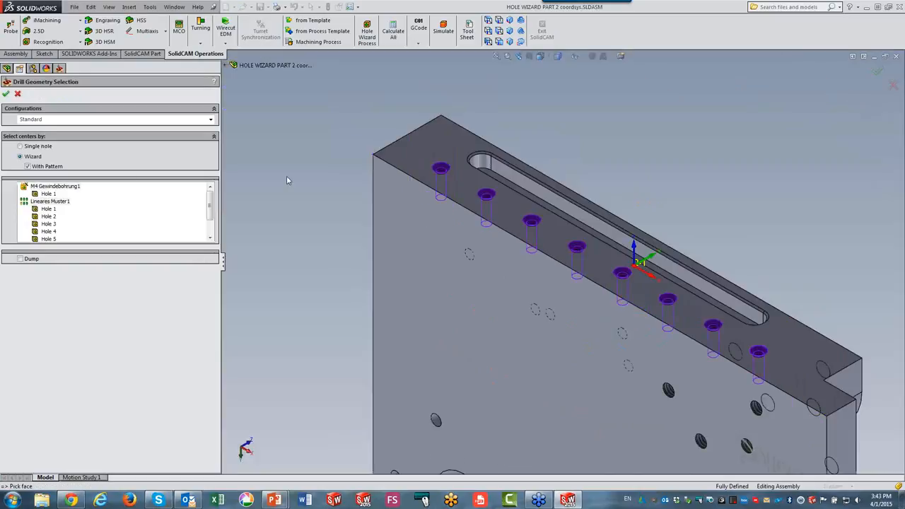
{"action": "left_click", "coordinate": [5, 94]}
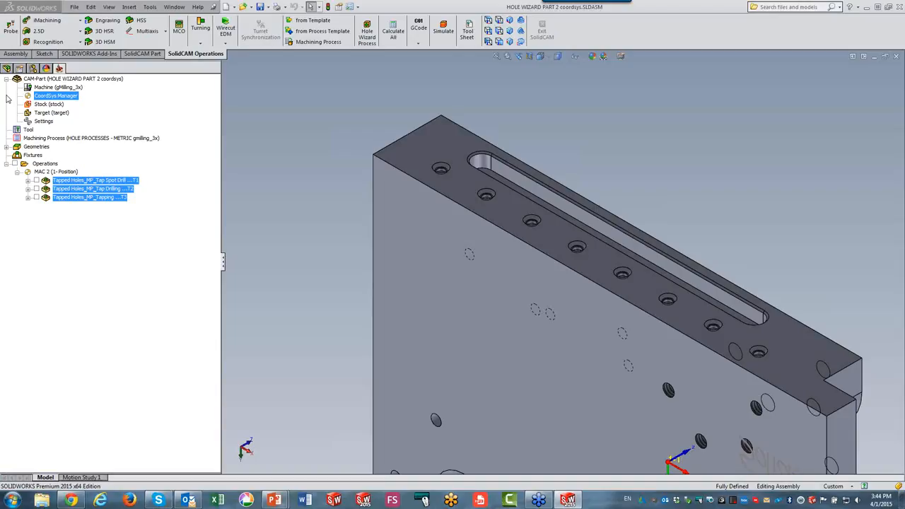
Create tapped hole operations on MAC 1 by picking the M4 tapped hole on the cylindrical boss.
{"action": "left_click", "coordinate": [367, 31]}
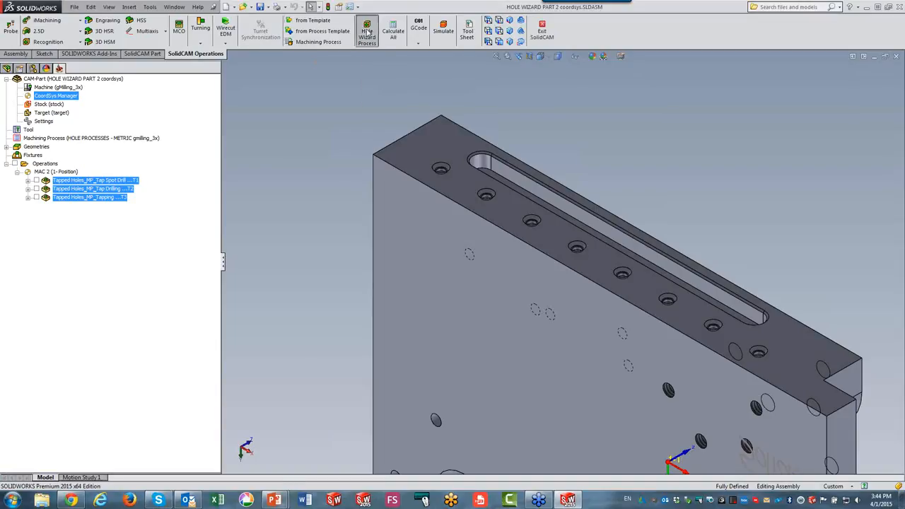
{"action": "left_click", "coordinate": [362, 99]}
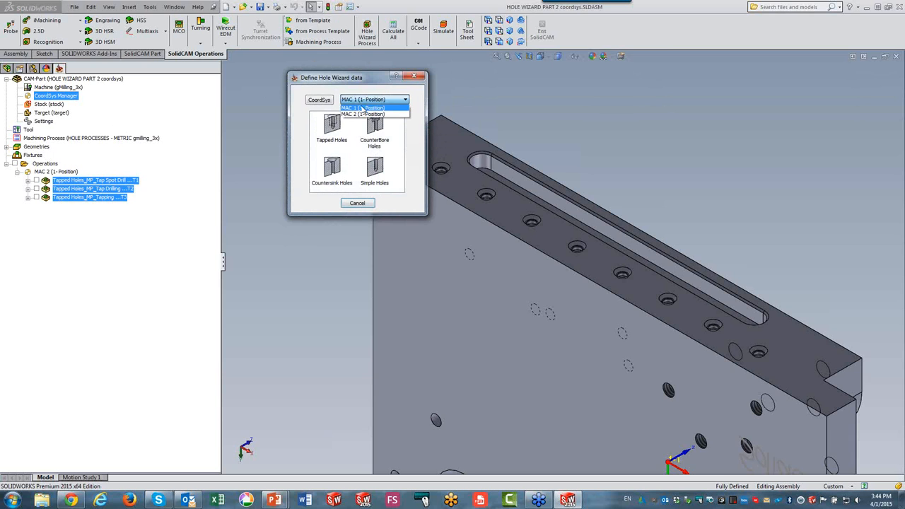
{"action": "left_click", "coordinate": [362, 112]}
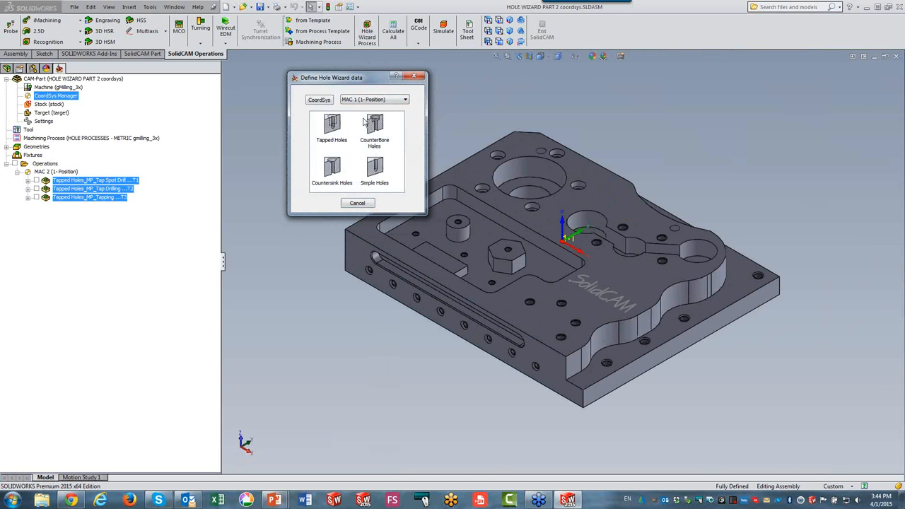
{"action": "left_click", "coordinate": [333, 130]}
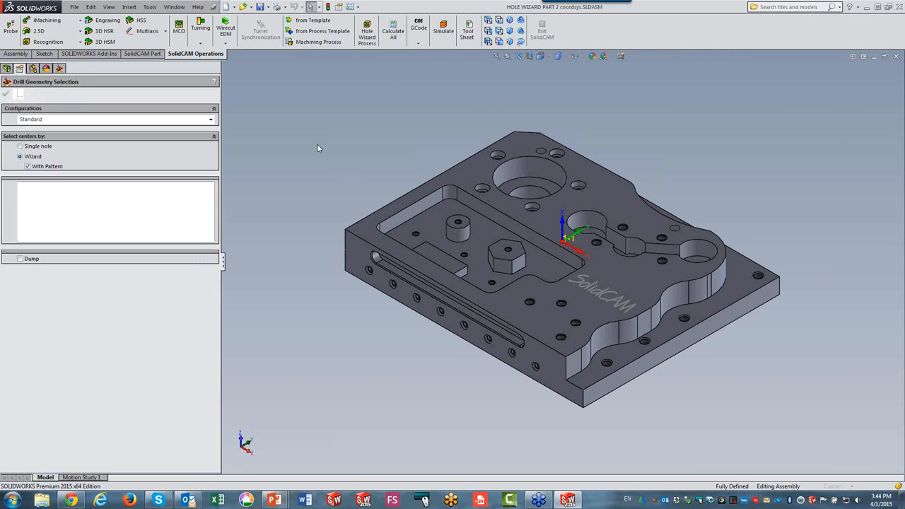
{"action": "scroll", "coordinate": [459, 244], "scroll_direction": "down", "scroll_amount": 5}
{"action": "scroll", "coordinate": [516, 223], "scroll_direction": "down", "scroll_amount": 2}
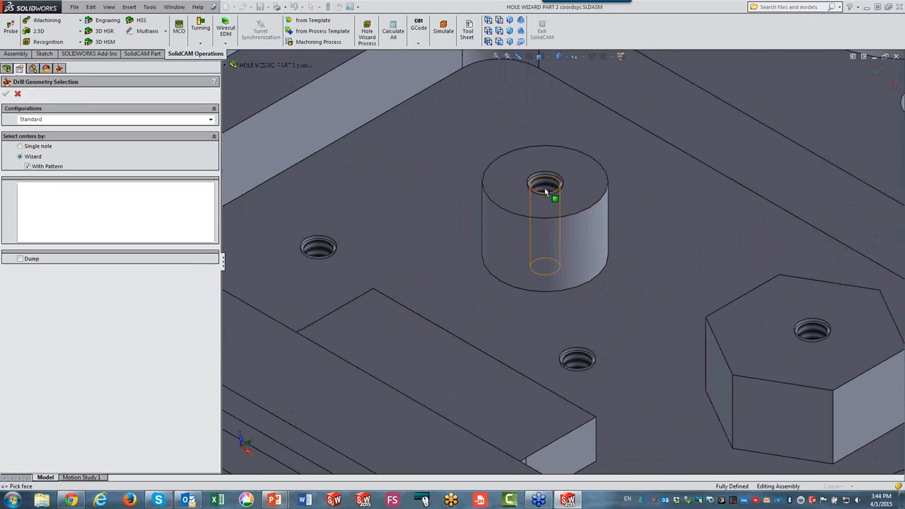
{"action": "left_click", "coordinate": [544, 185]}
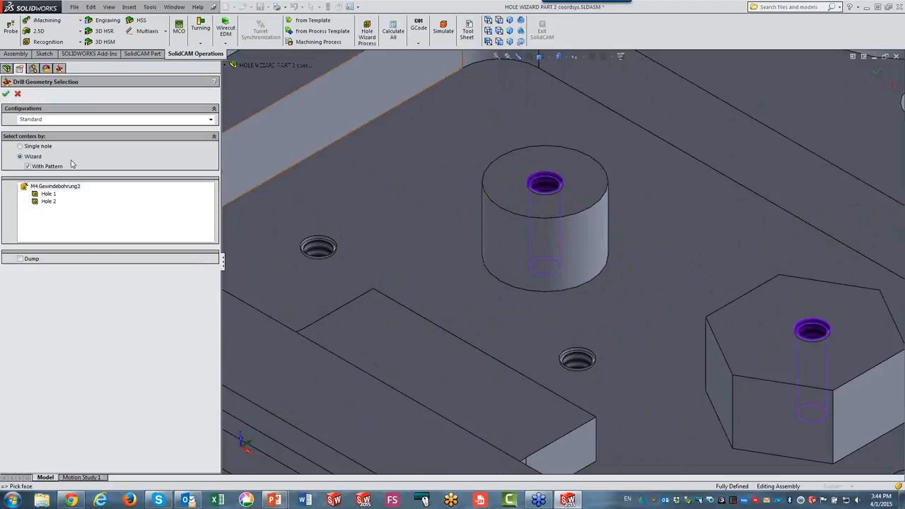
{"action": "left_click", "coordinate": [6, 93]}
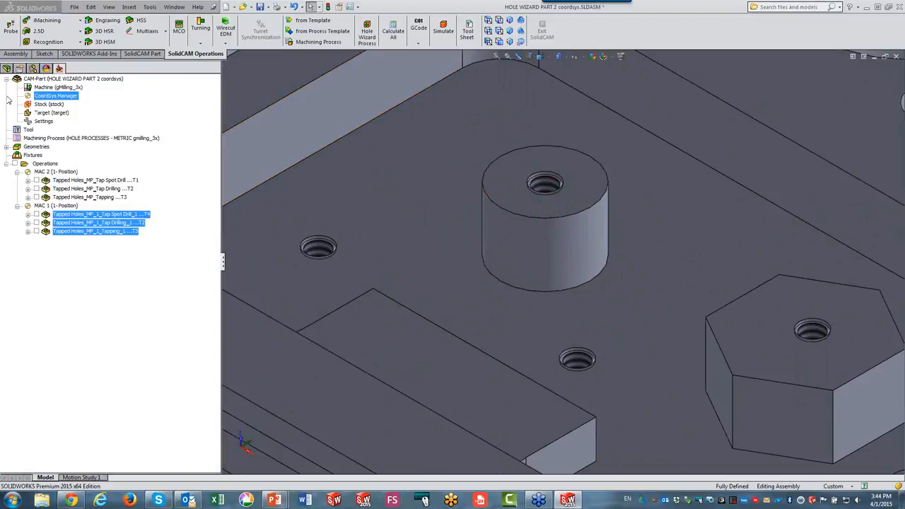
Create counterbore hole operations on MAC 1 by picking an M4 counterbore hole near the large bore.
{"action": "left_click", "coordinate": [367, 32]}
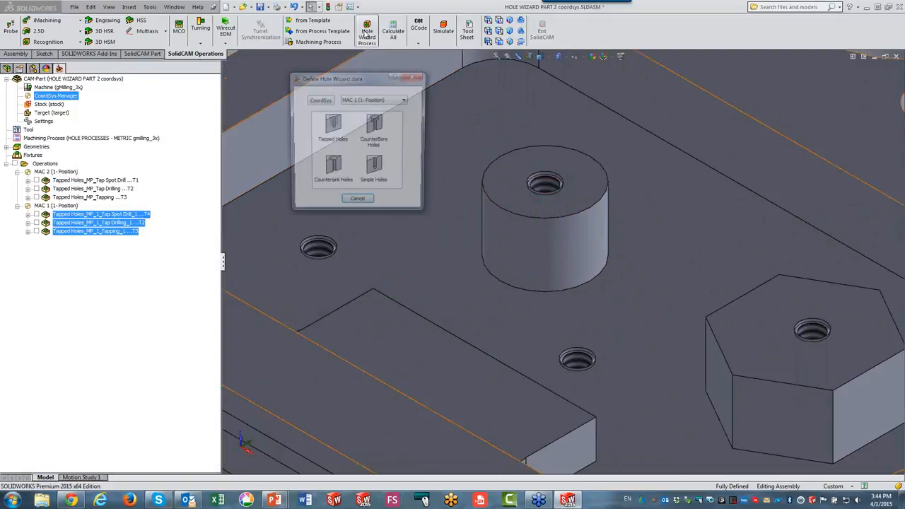
{"action": "left_click", "coordinate": [369, 134]}
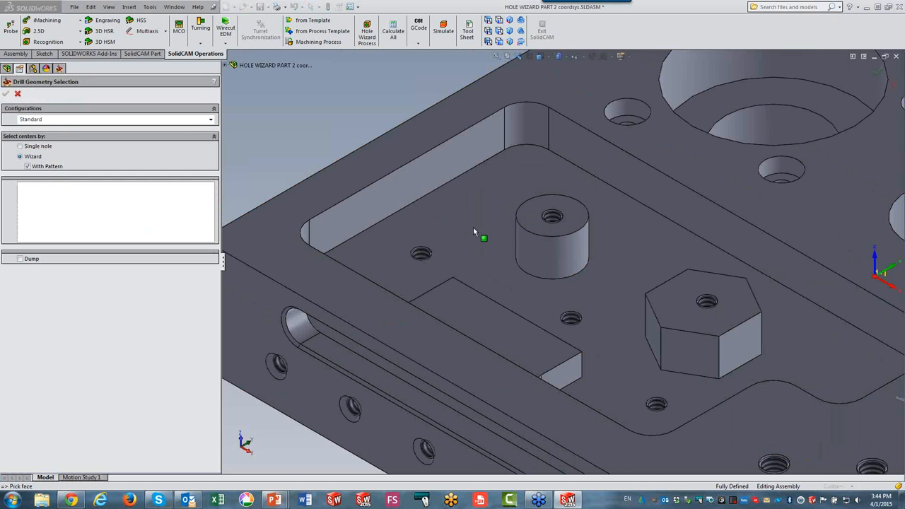
{"action": "left_click", "coordinate": [628, 113]}
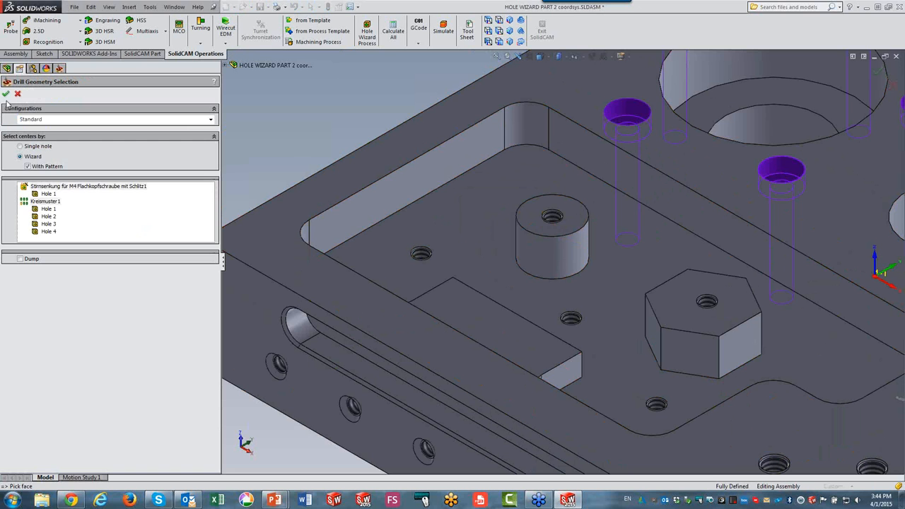
{"action": "left_click", "coordinate": [5, 94]}
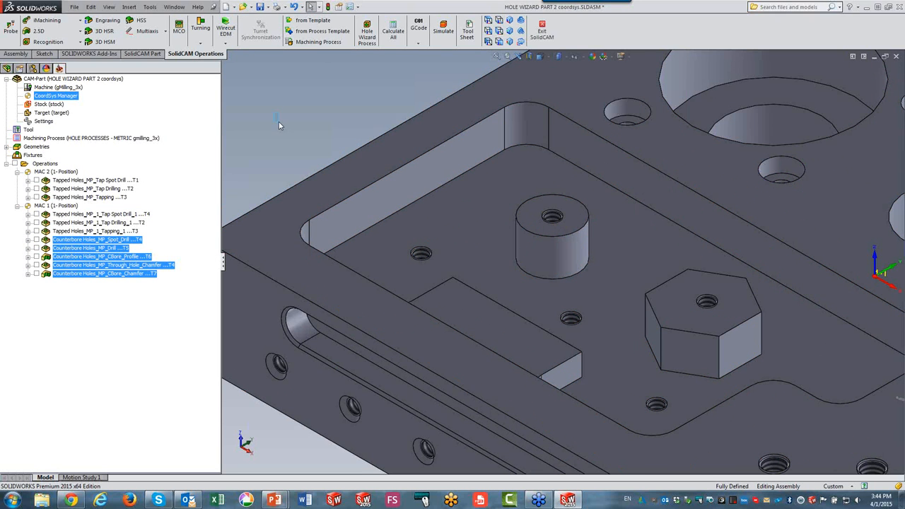
Create tapped hole operations on MAC 1 with Hole Wizard Process by picking a tapped hole on the lower front ledge.
{"action": "scroll", "coordinate": [353, 182], "scroll_direction": "up", "scroll_amount": 6}
{"action": "scroll", "coordinate": [707, 269], "scroll_direction": "down", "scroll_amount": 2}
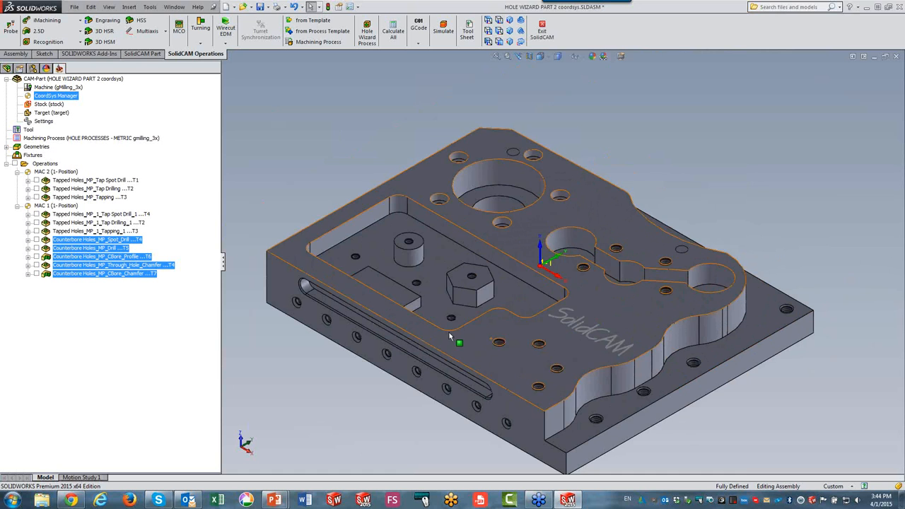
{"action": "scroll", "coordinate": [449, 332], "scroll_direction": "down", "scroll_amount": 2}
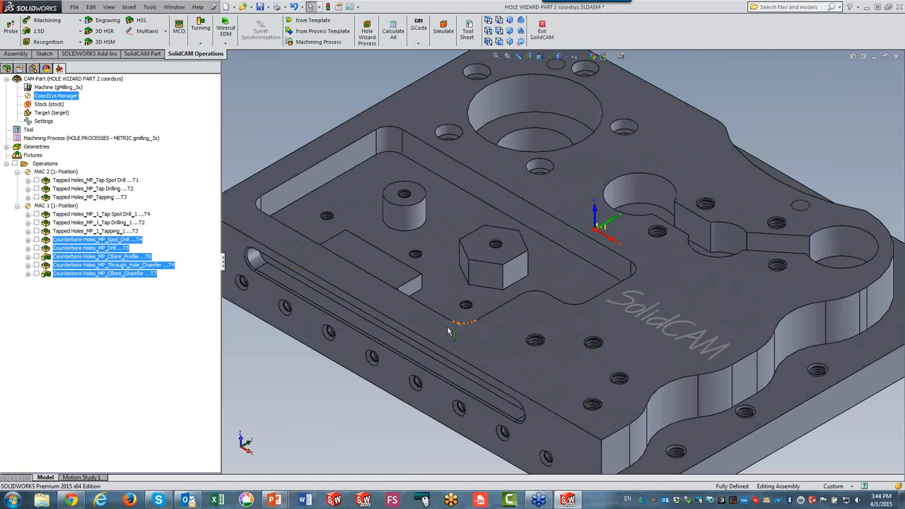
{"action": "left_click", "coordinate": [367, 32]}
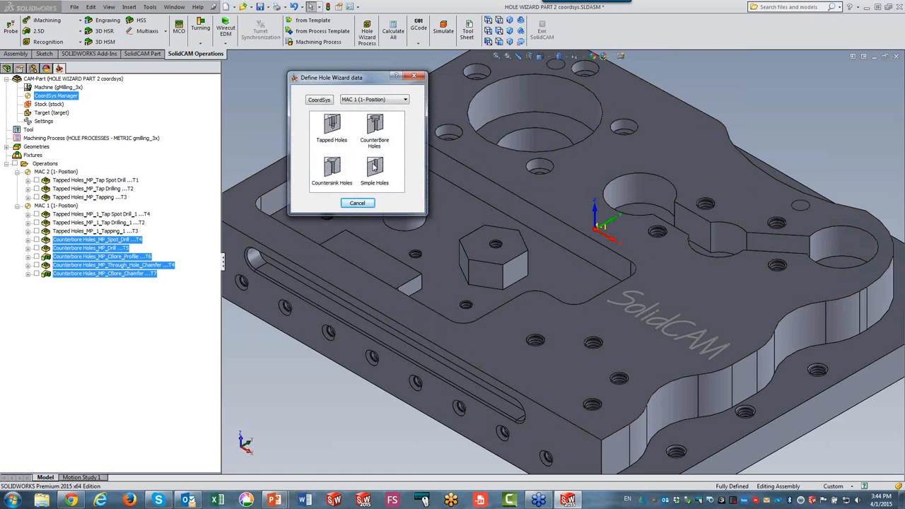
{"action": "left_click", "coordinate": [340, 124]}
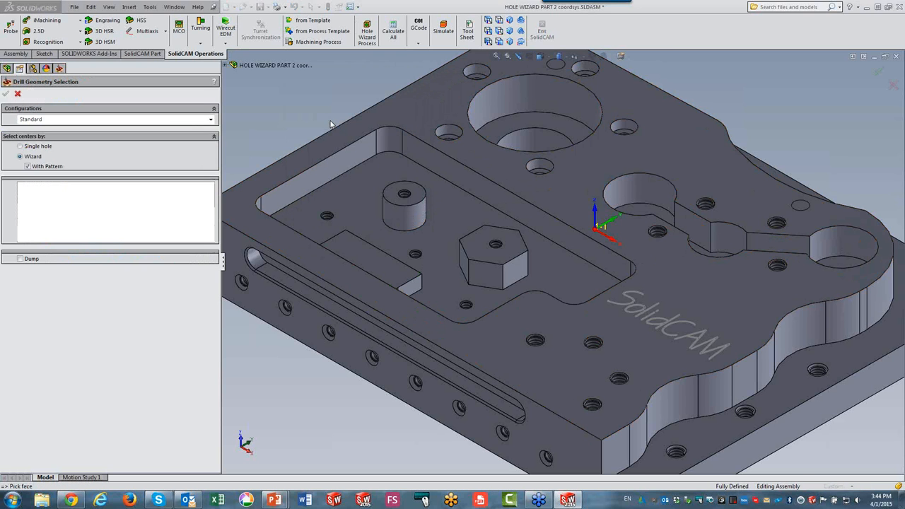
{"action": "left_click", "coordinate": [818, 371]}
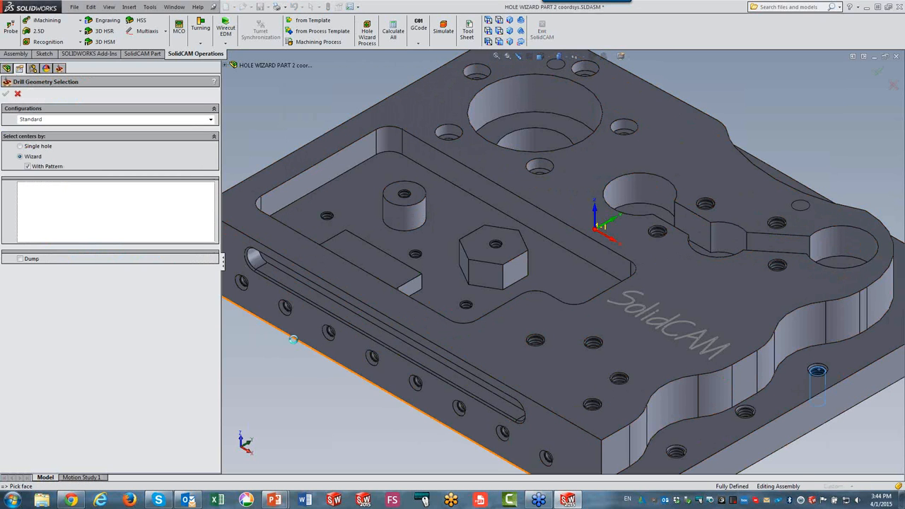
{"action": "left_click", "coordinate": [5, 93]}
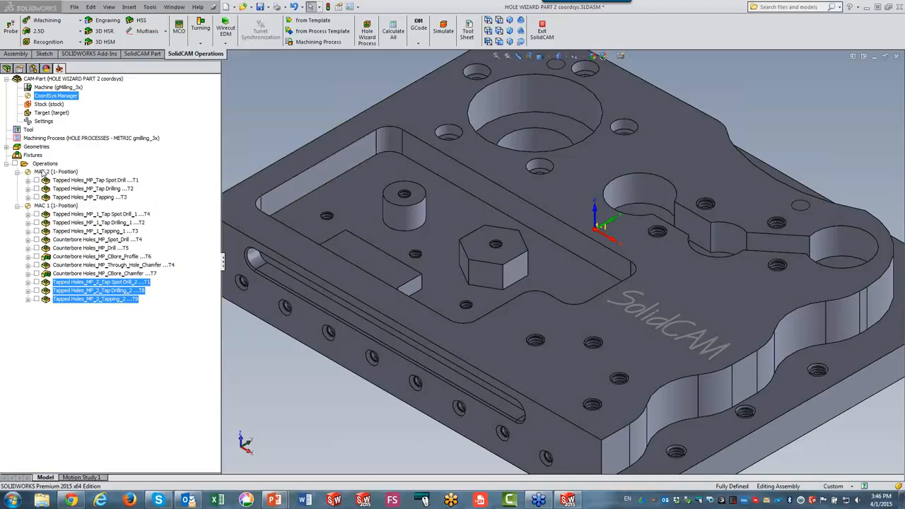
{"action": "left_click", "coordinate": [39, 31]}
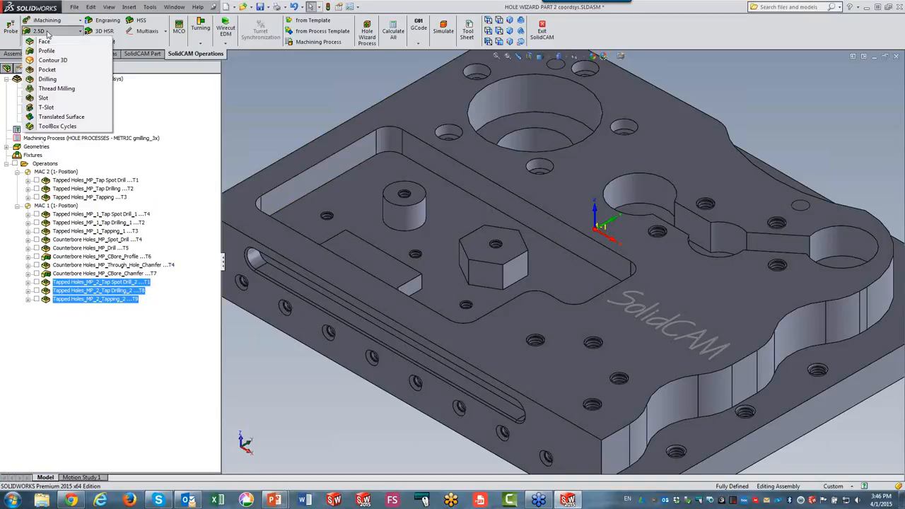
{"action": "left_click", "coordinate": [237, 90]}
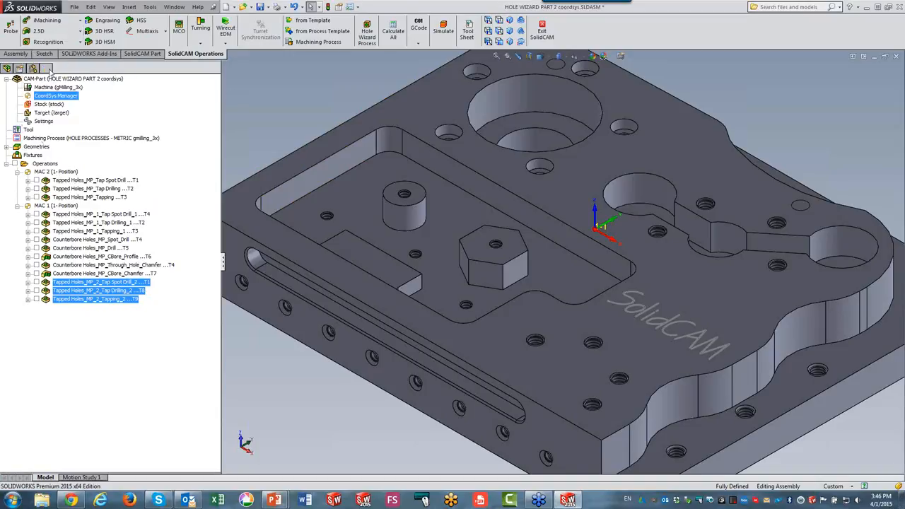
{"action": "left_click", "coordinate": [40, 32]}
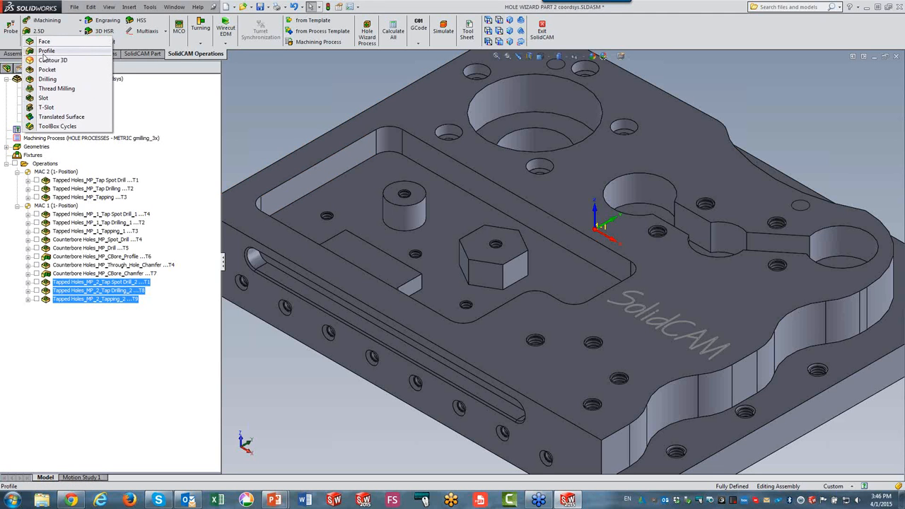
{"action": "left_click", "coordinate": [44, 54]}
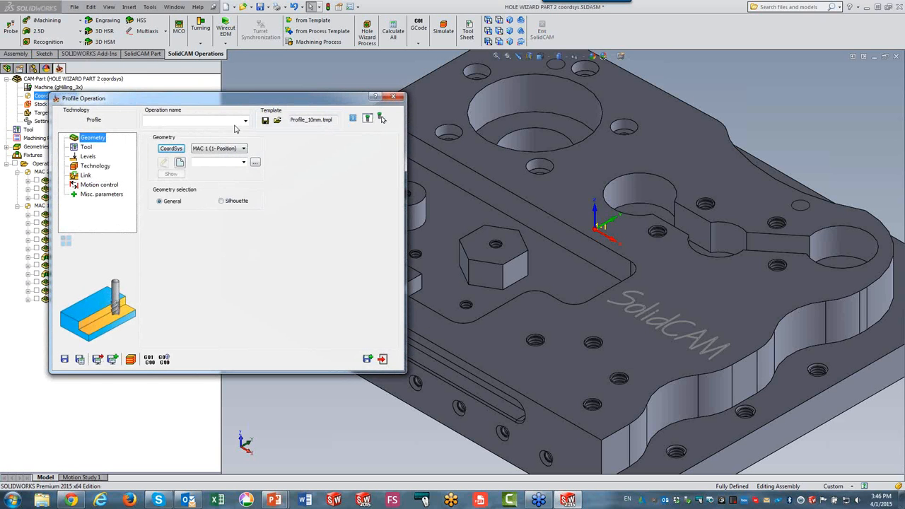
{"action": "left_click", "coordinate": [88, 156]}
{"action": "left_click", "coordinate": [225, 205]}
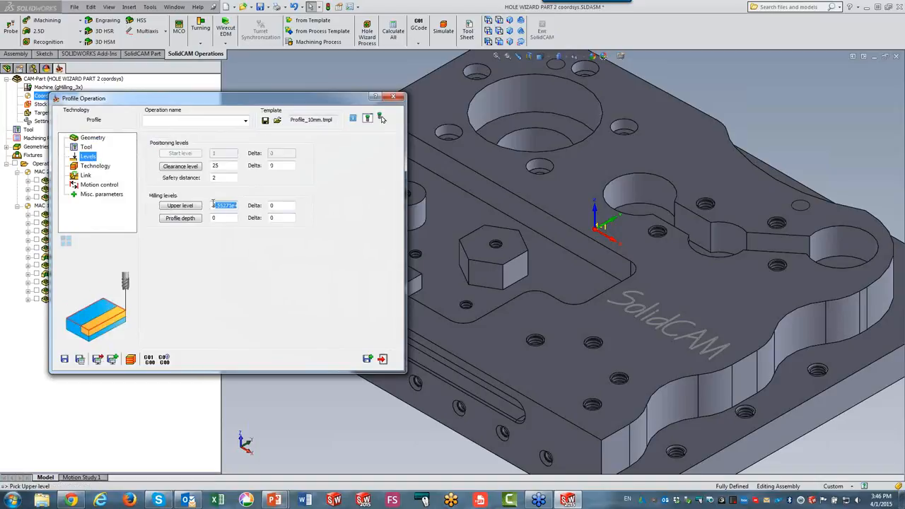
{"action": "left_click_drag", "start_coordinate": [213, 205], "coordinate": [366, 210]}
{"action": "type", "text": "0"}
{"action": "left_click", "coordinate": [95, 137]}
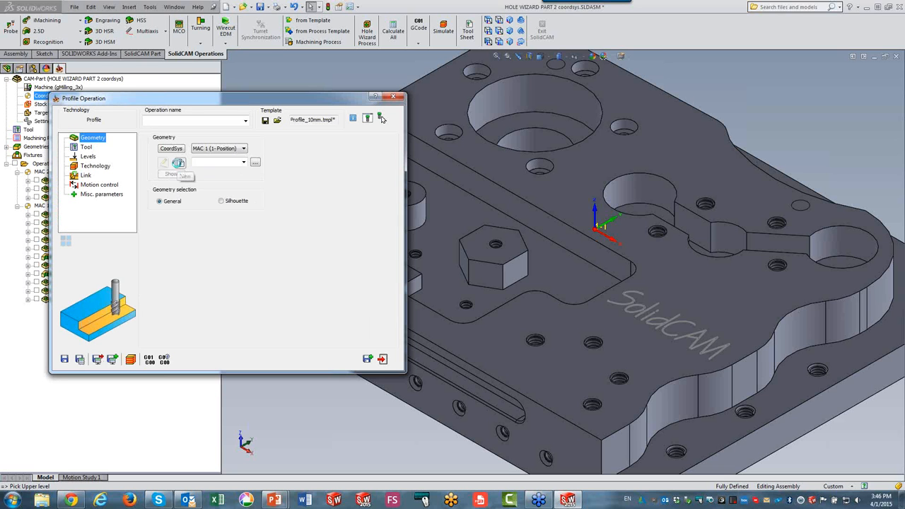
{"action": "left_click", "coordinate": [178, 163]}
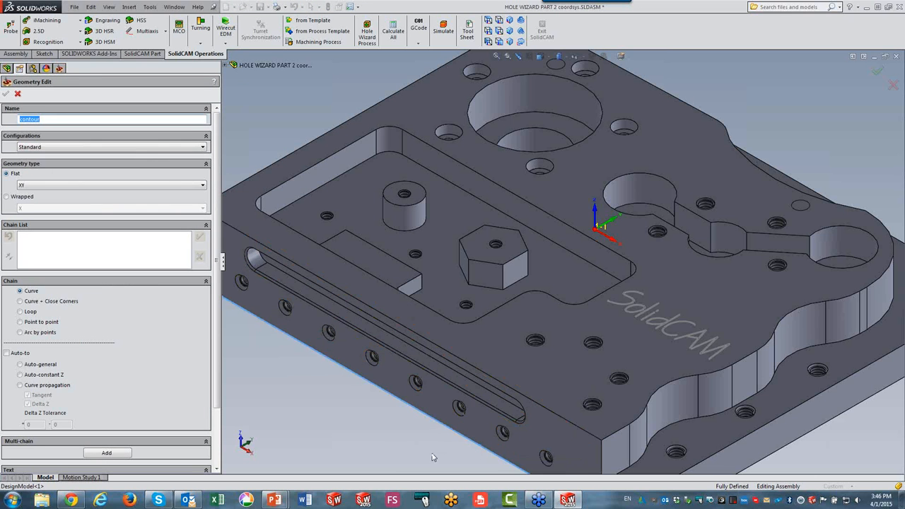
{"action": "left_click", "coordinate": [434, 458]}
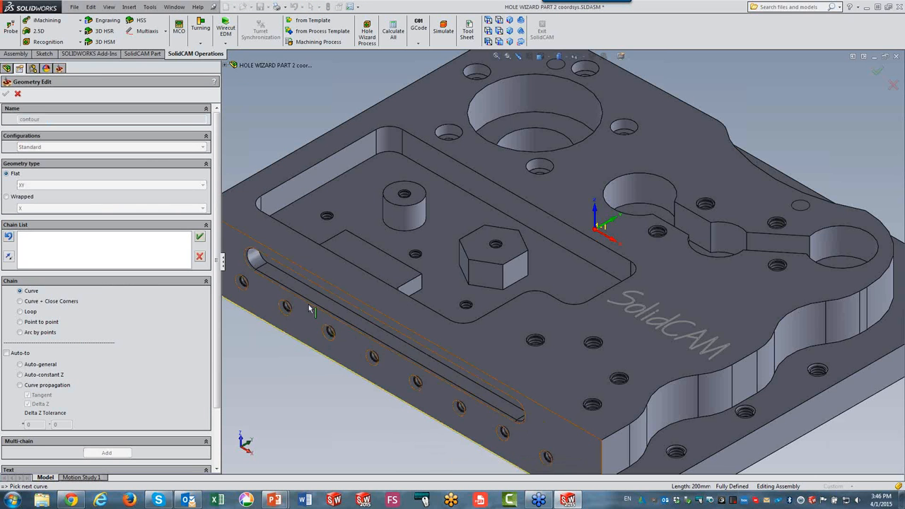
{"action": "left_click", "coordinate": [201, 238]}
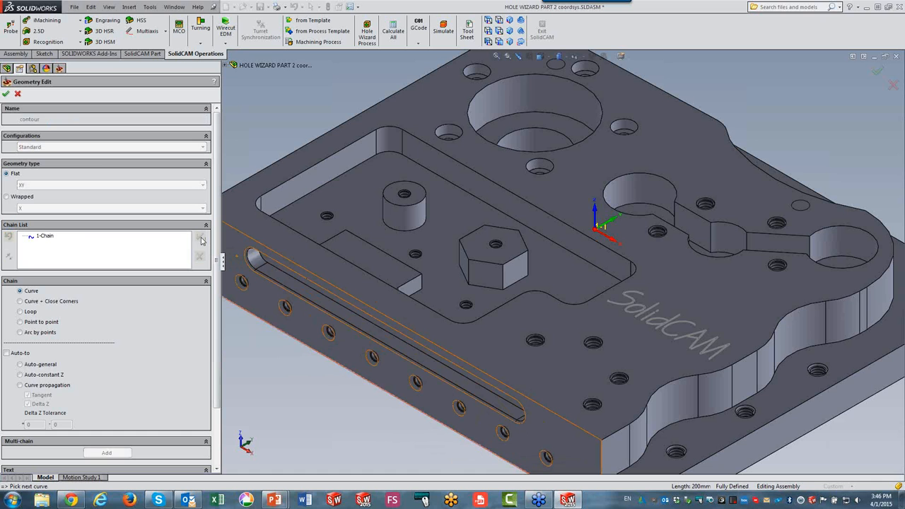
{"action": "left_click", "coordinate": [6, 94]}
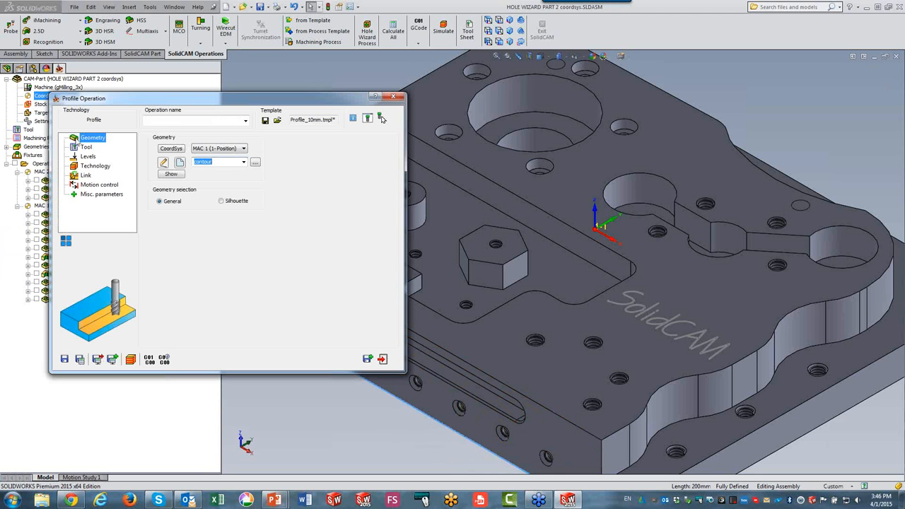
{"action": "left_click", "coordinate": [88, 157]}
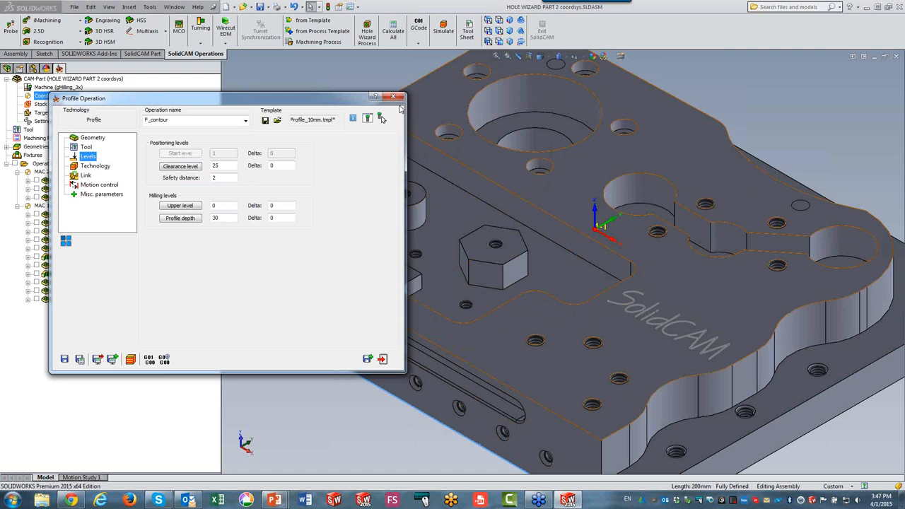
{"action": "left_click", "coordinate": [398, 97]}
{"action": "left_click", "coordinate": [394, 145]}
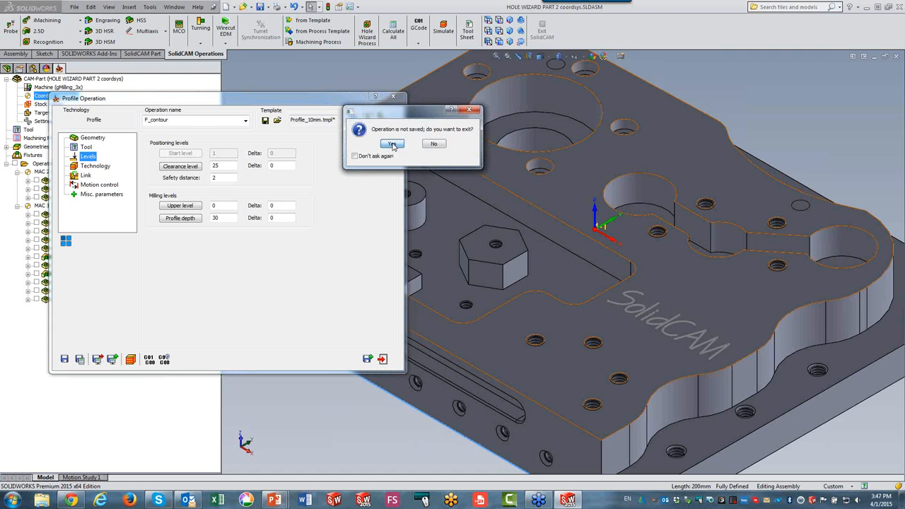
{"action": "left_click", "coordinate": [432, 144]}
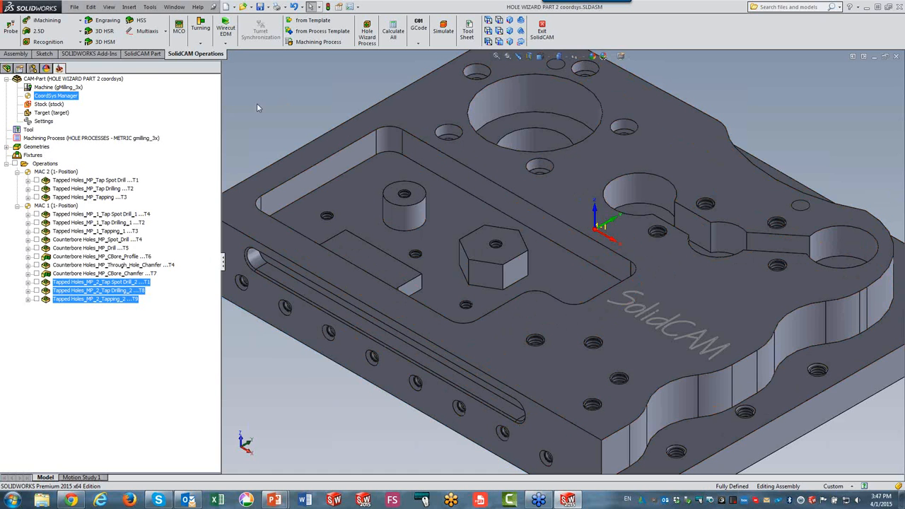
Reorder the MAC 1 operations so the counterbore spot drill and second tap spot drill follow the first tap spot drill.
{"action": "left_click", "coordinate": [96, 215]}
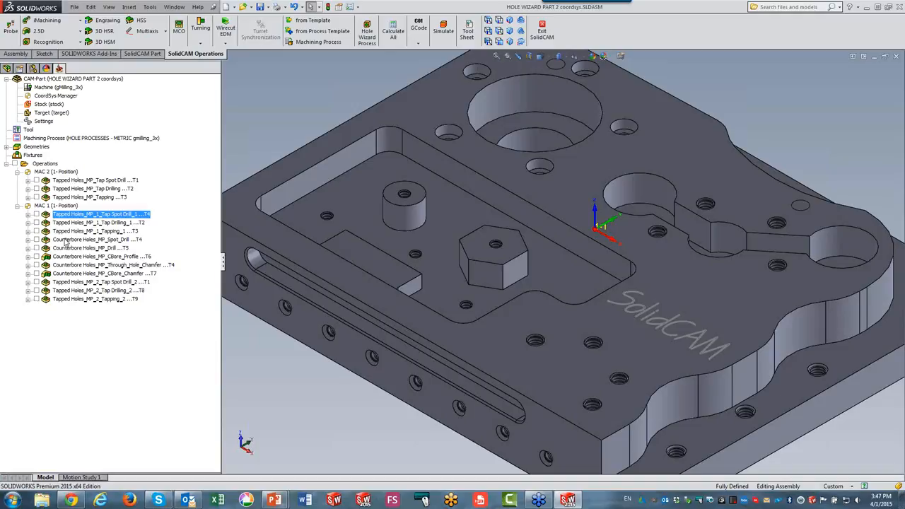
{"action": "left_click", "coordinate": [65, 241]}
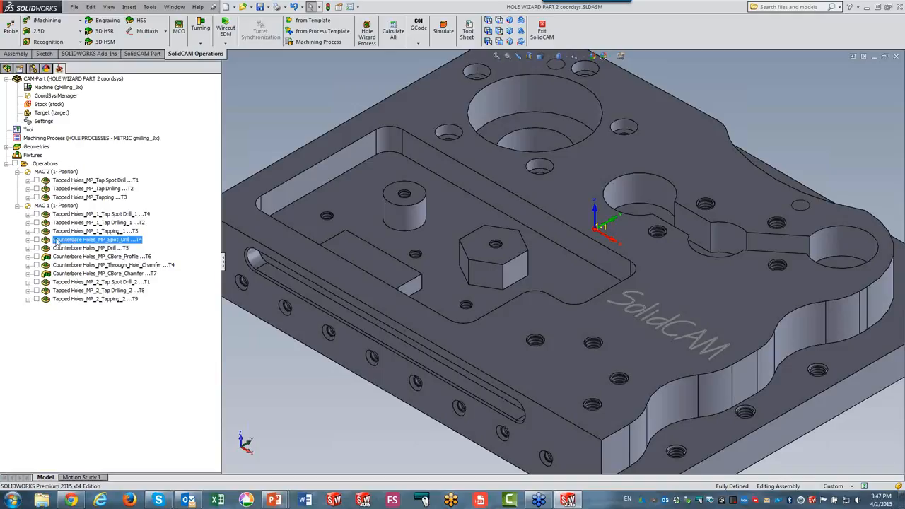
{"action": "left_click", "coordinate": [62, 223], "text": "ctrl"}
{"action": "left_click_drag", "start_coordinate": [62, 222], "coordinate": [74, 214]}
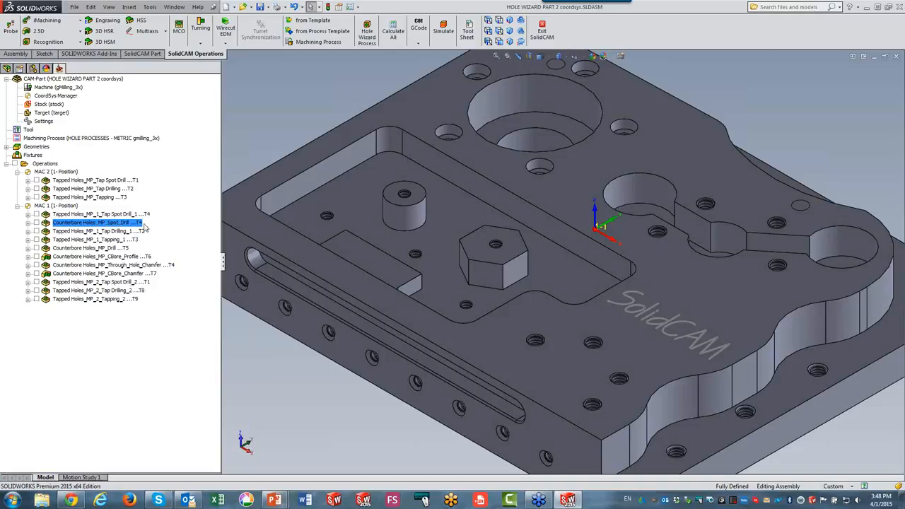
{"action": "left_click", "coordinate": [119, 282]}
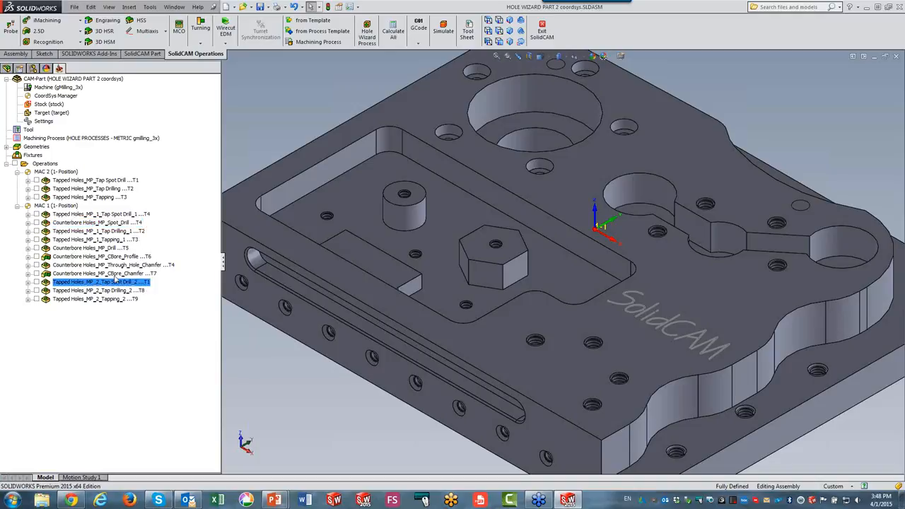
{"action": "left_click_drag", "start_coordinate": [115, 279], "coordinate": [103, 233]}
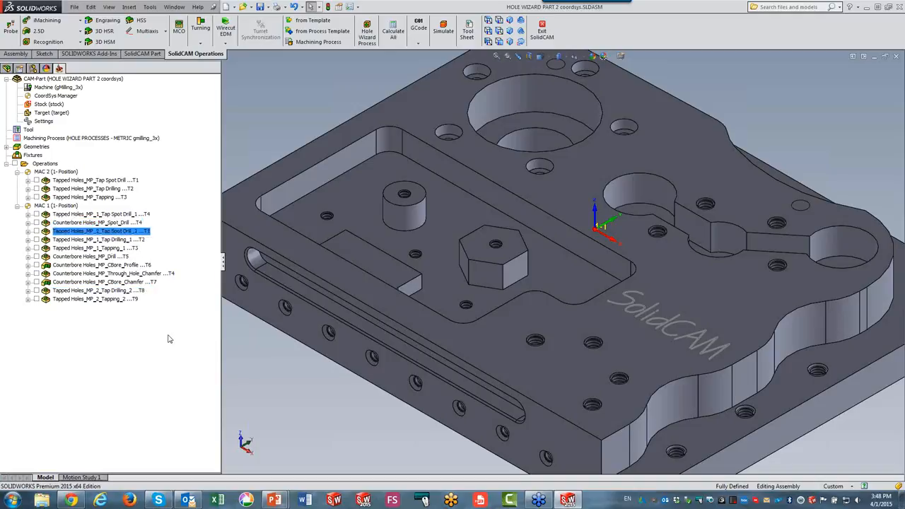